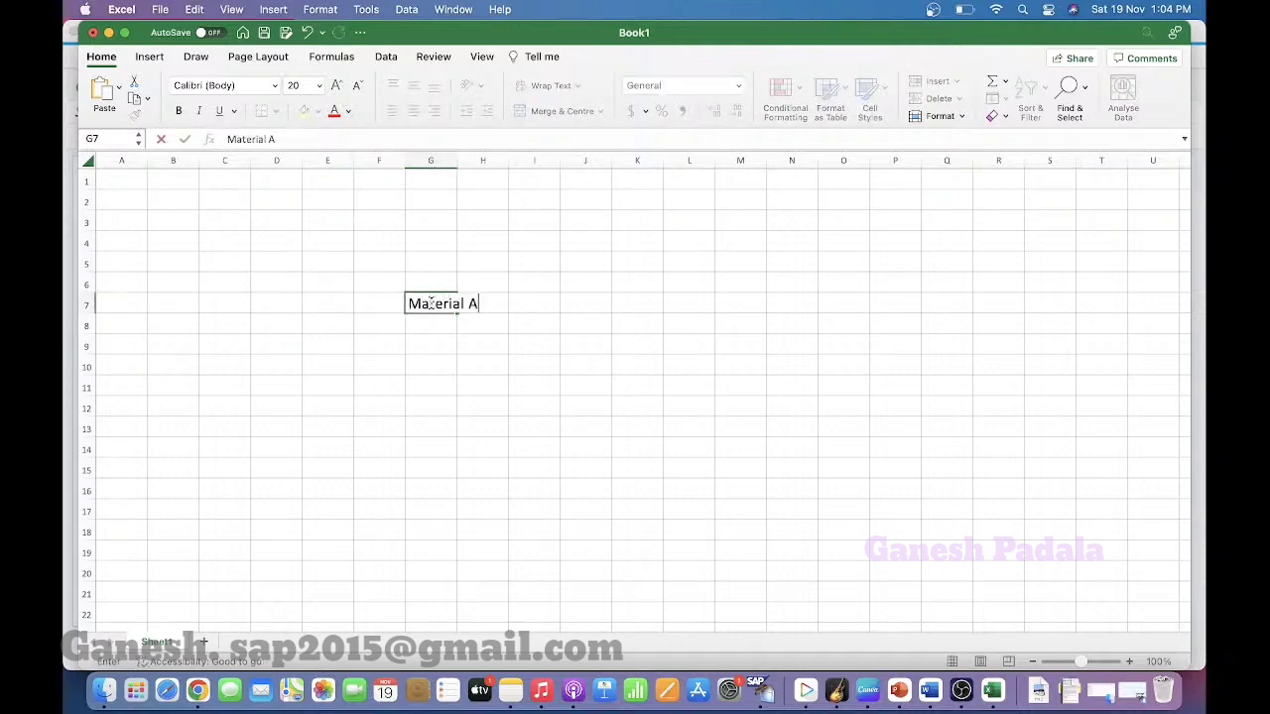
Enter 'Material A' in G7 and widen column G so the label fits.
key(ctrl+Return)
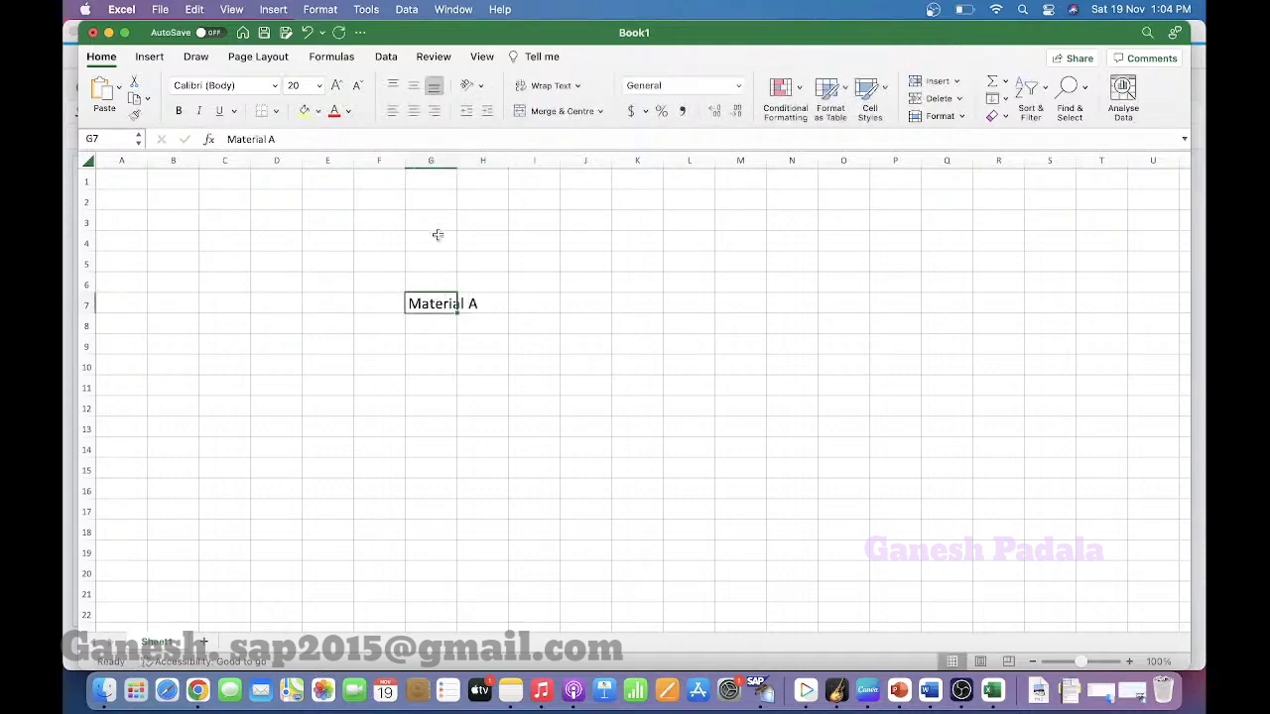
drag(456, 163, 482, 163)
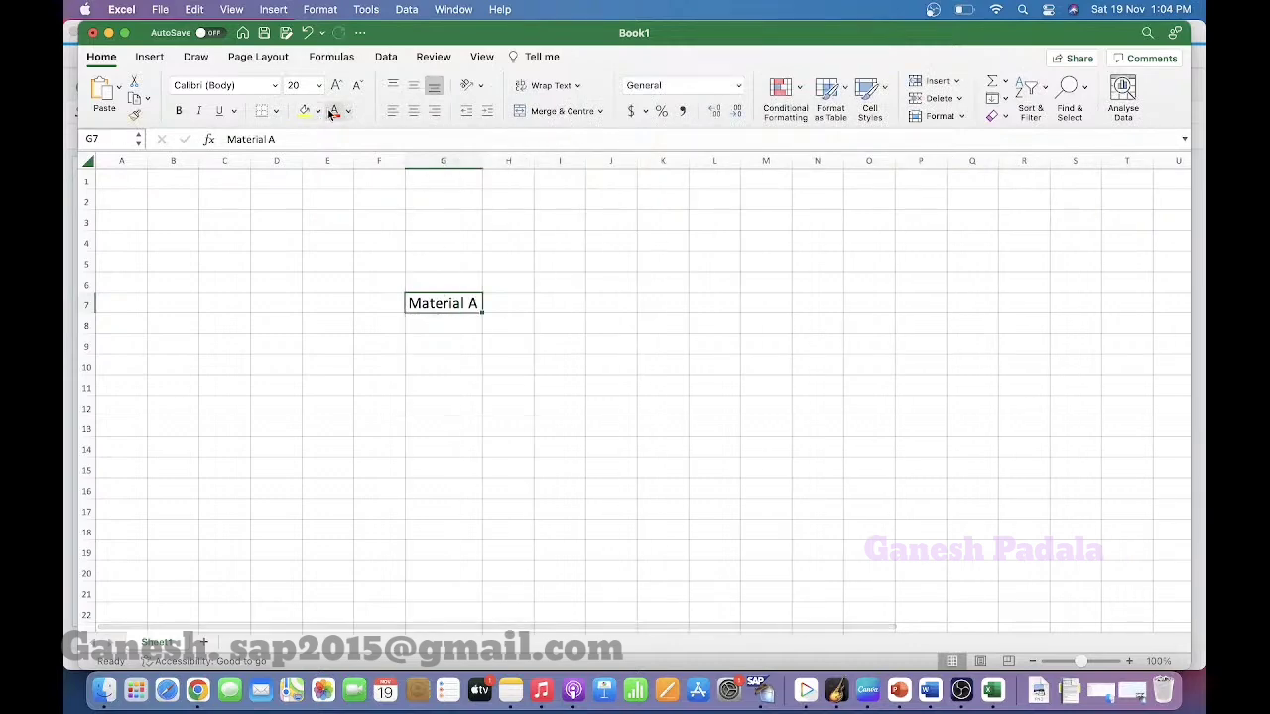
Change the Material A label's font colour to blue.
click(351, 113)
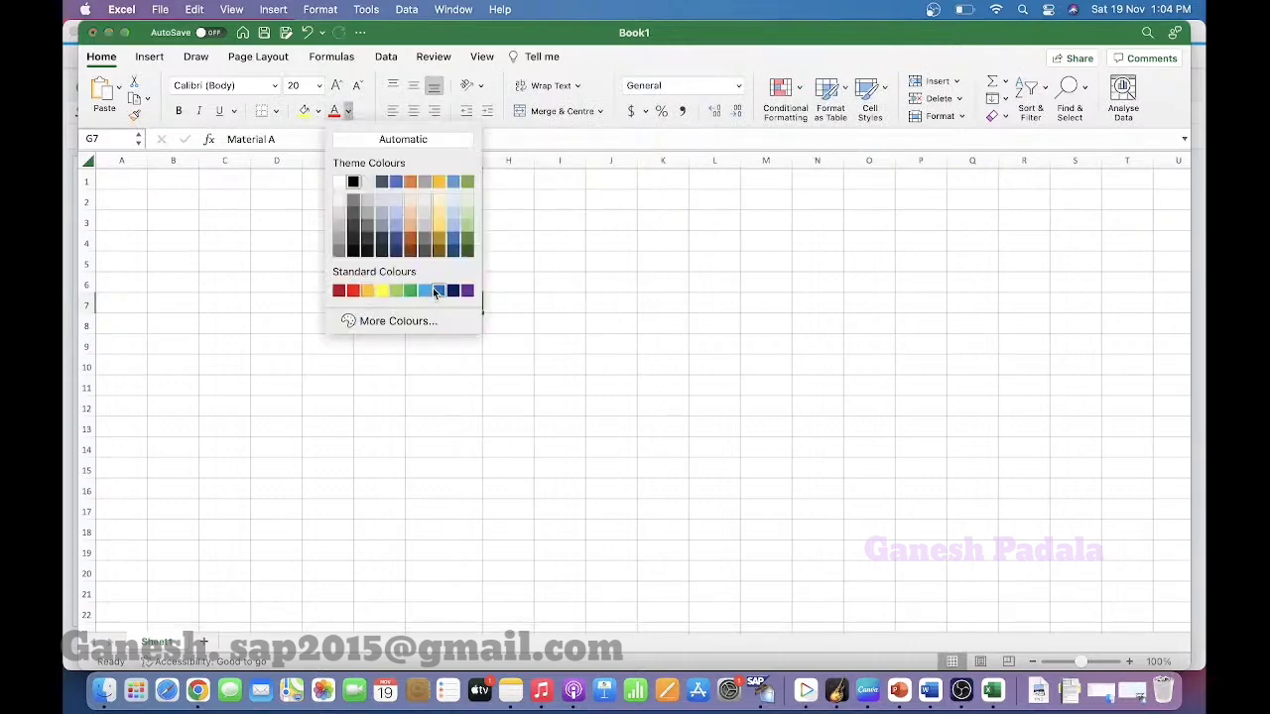
click(438, 297)
click(513, 300)
Enter quantity 2 in I7 and unit PC in J7, correcting the initial 10.
click(560, 300)
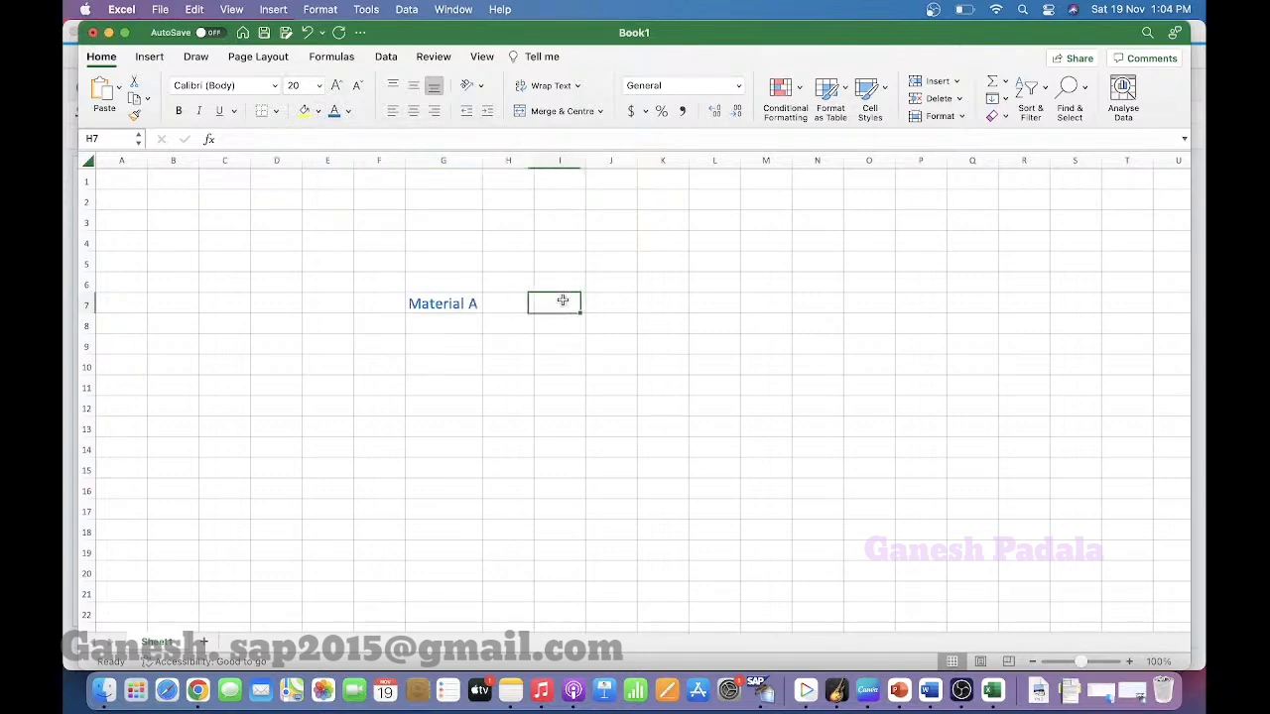
text(10)
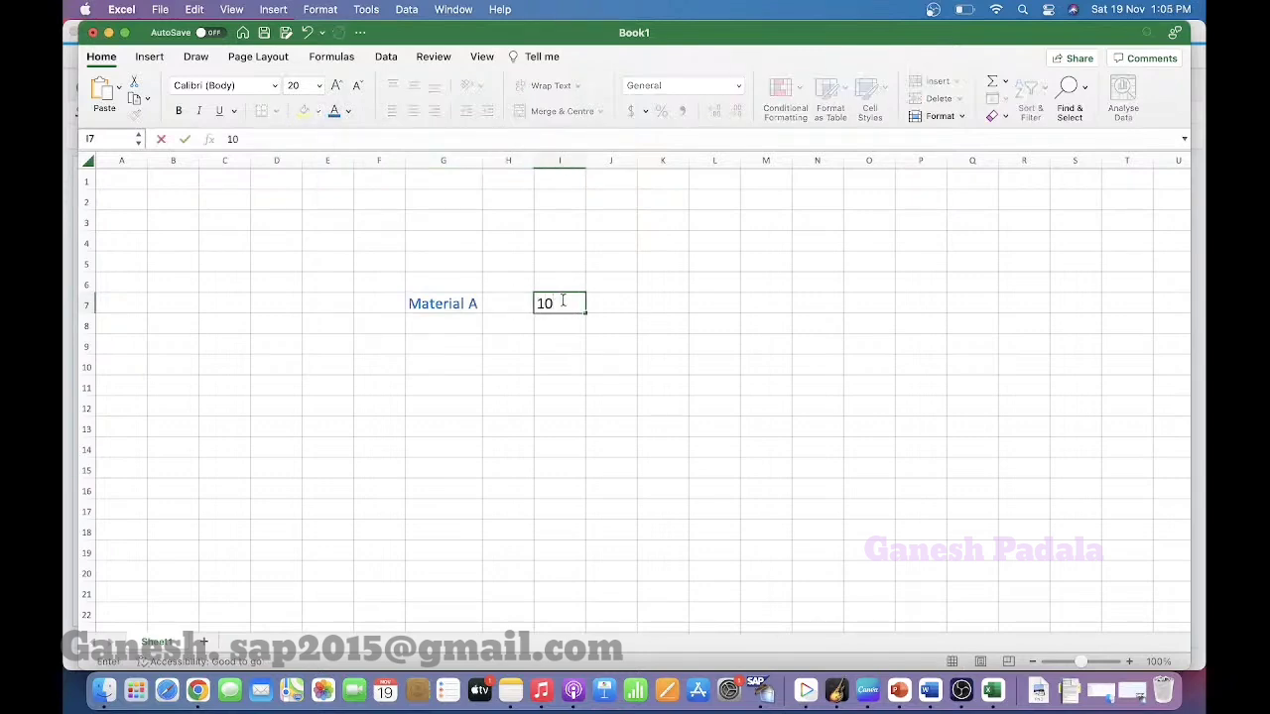
key(Tab)
text(PC)
key(Return)
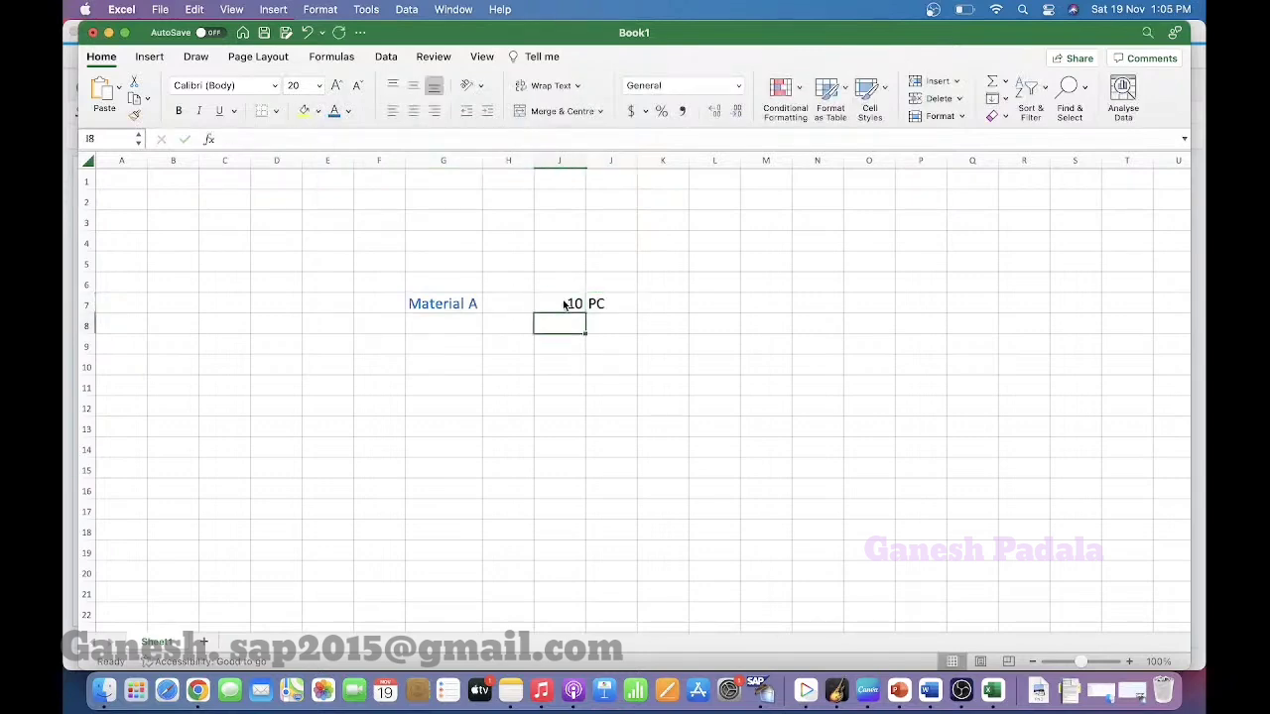
click(563, 305)
text(2)
key(Tab)
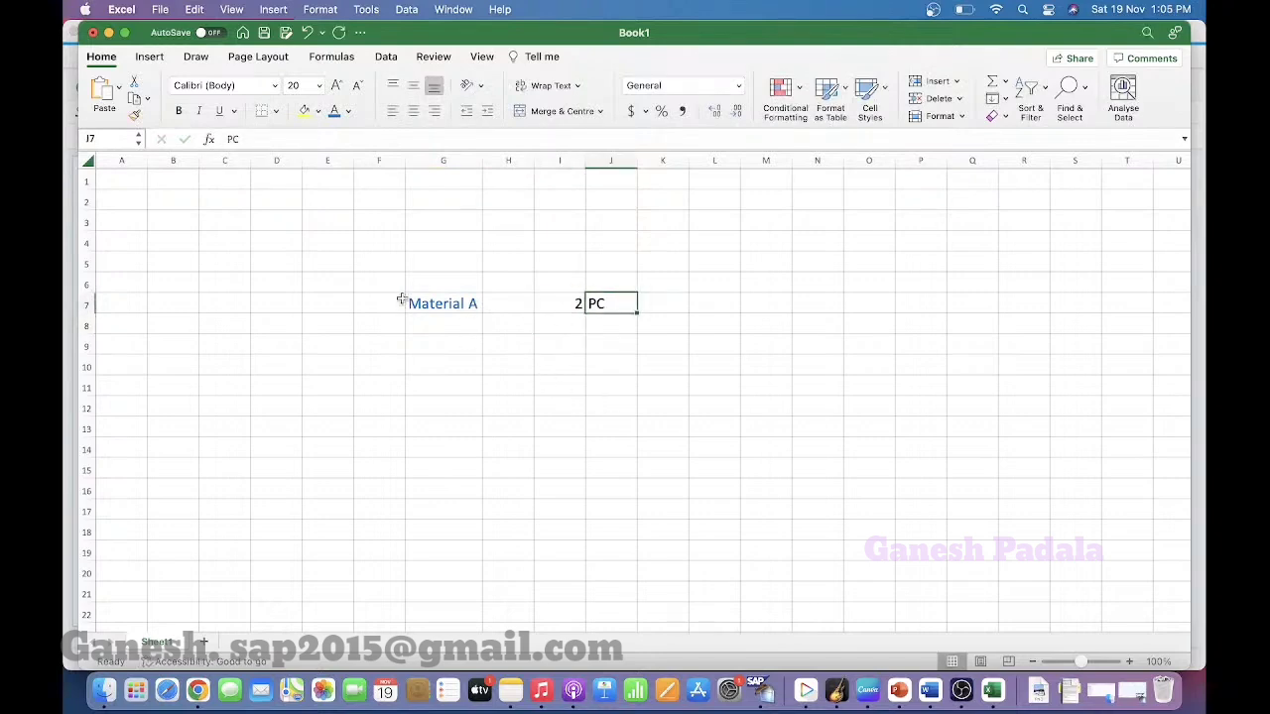
drag(383, 287, 686, 392)
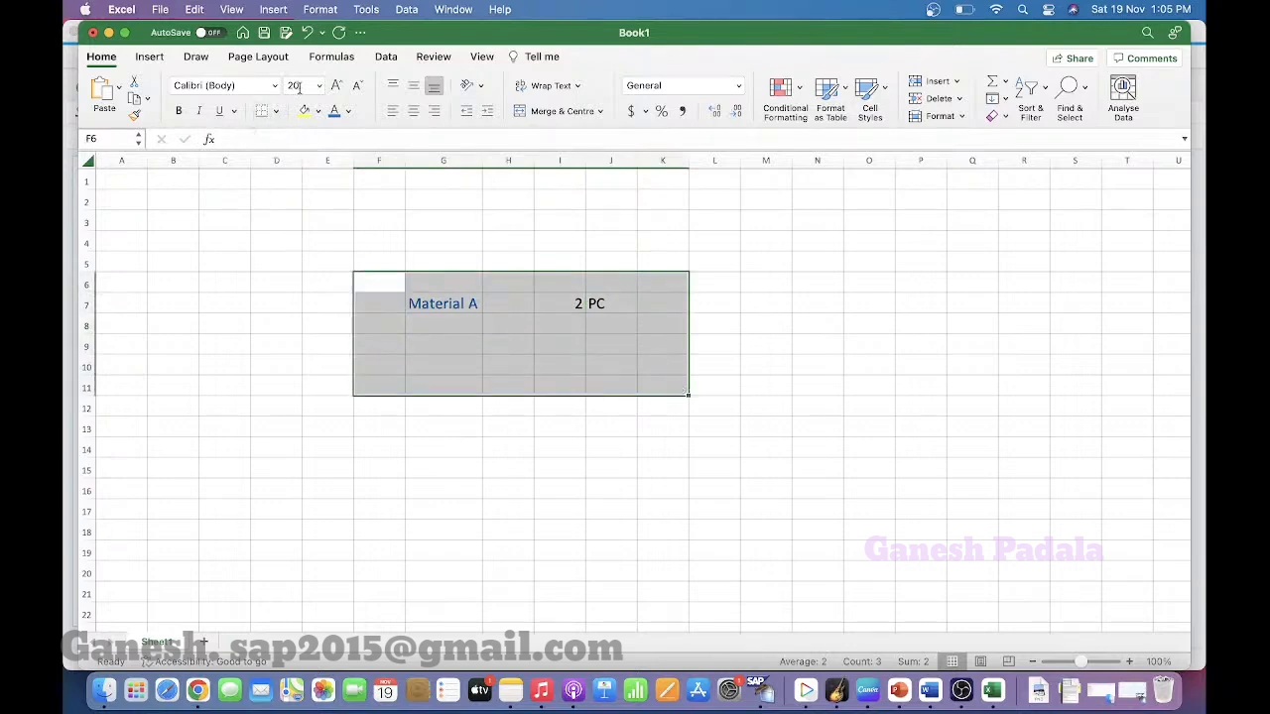
Set the font size of the selected Material A block to 30.
text(30)
key(Return)
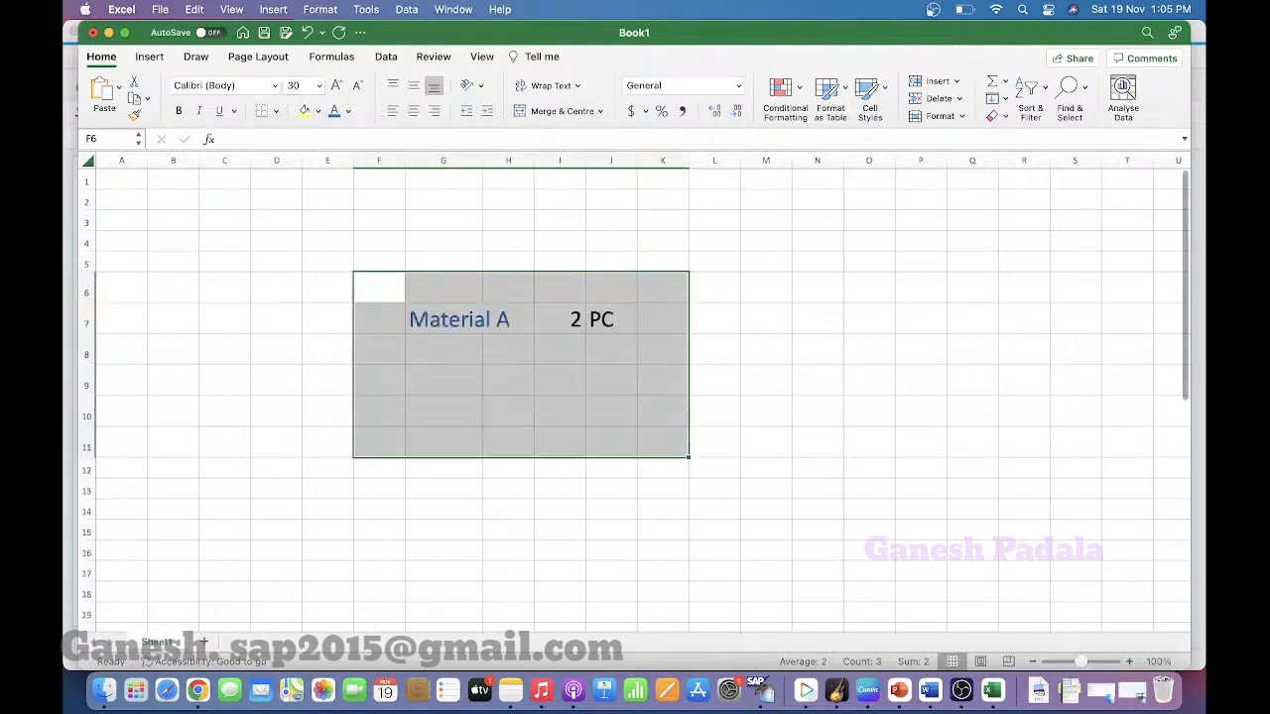
click(137, 296)
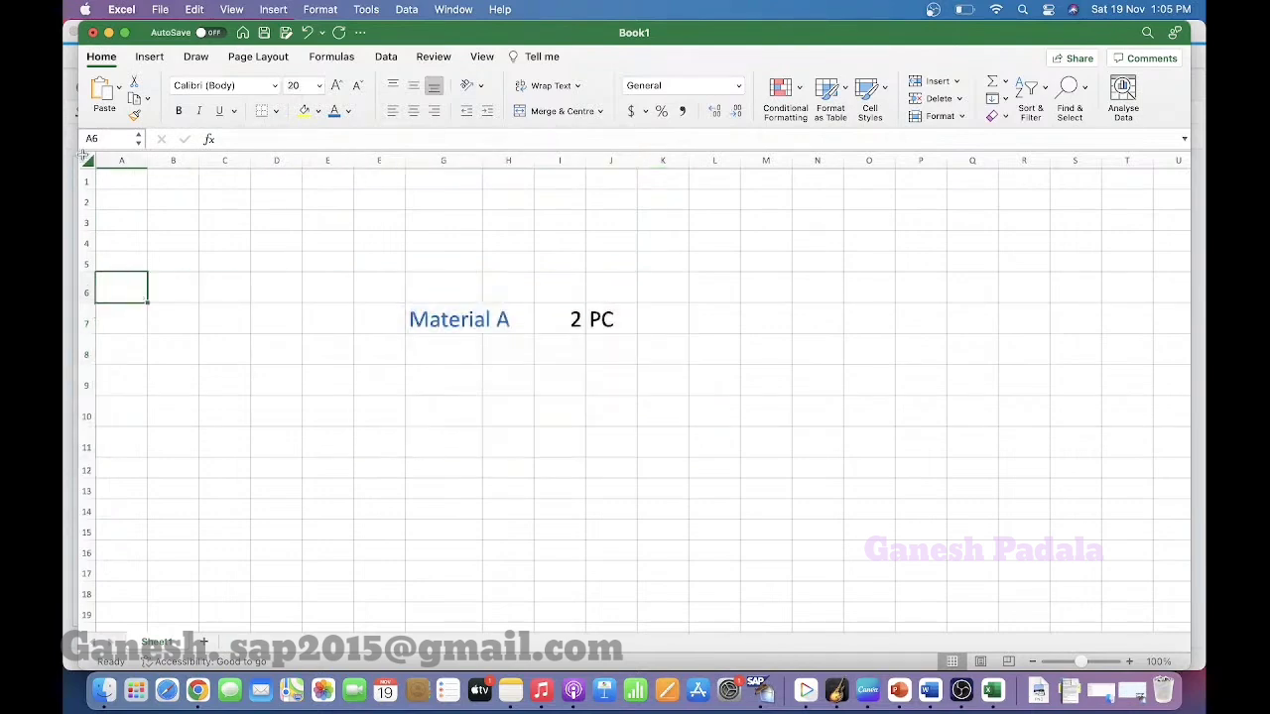
Widen all sheet columns to a uniform width, then widen column G further.
click(86, 157)
double_click(147, 159)
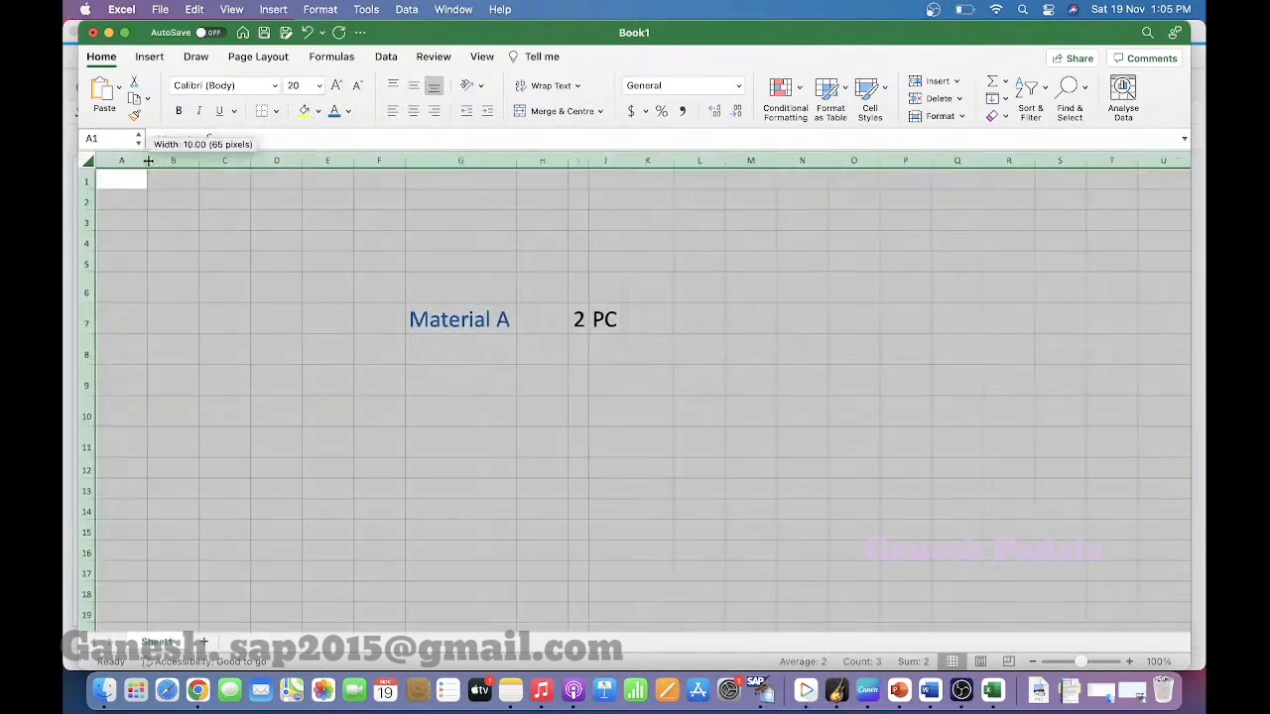
drag(589, 160, 632, 161)
click(496, 412)
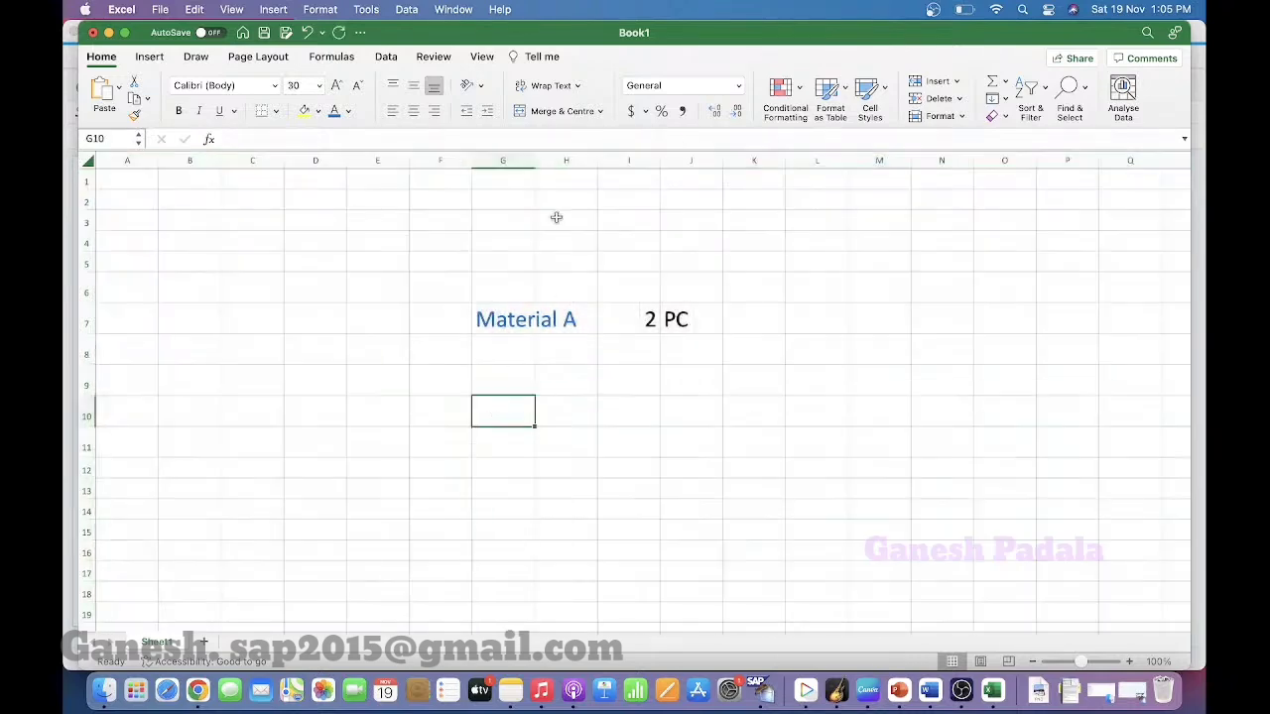
click(529, 165)
drag(528, 165, 584, 162)
click(530, 386)
drag(506, 319, 742, 323)
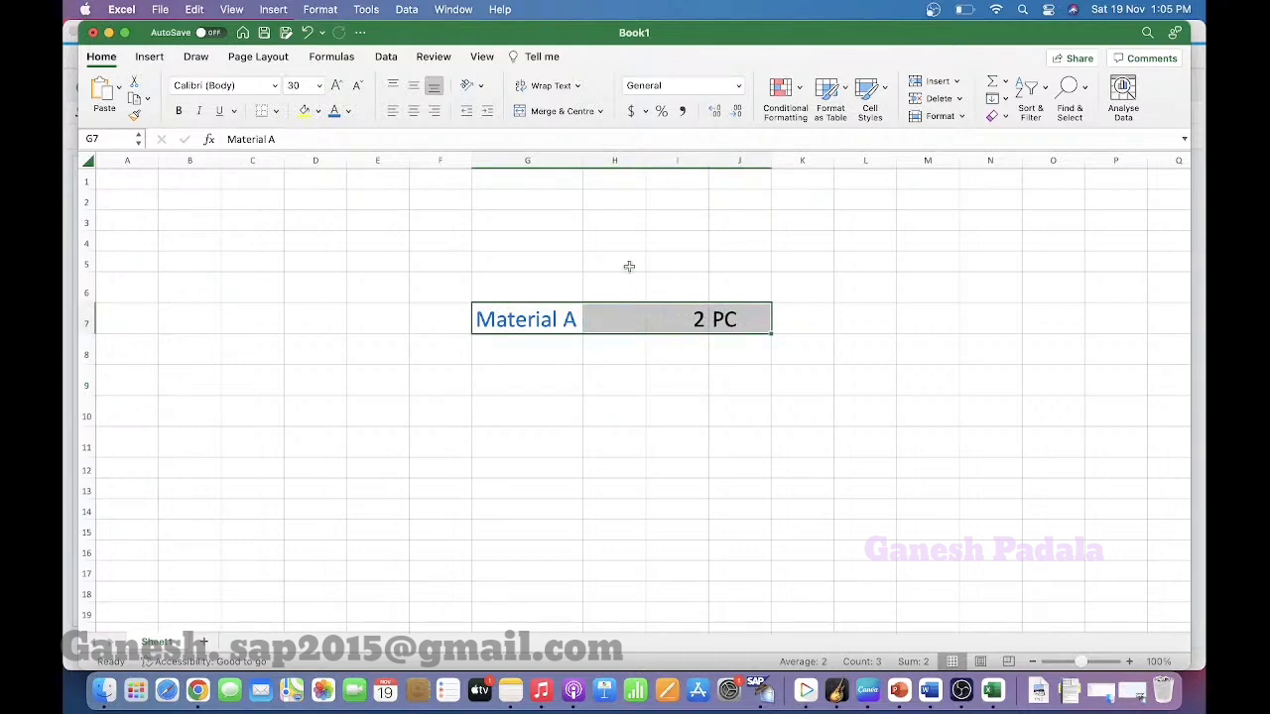
Delete the empty column H between Material A and the 2 PC quantity.
click(617, 164)
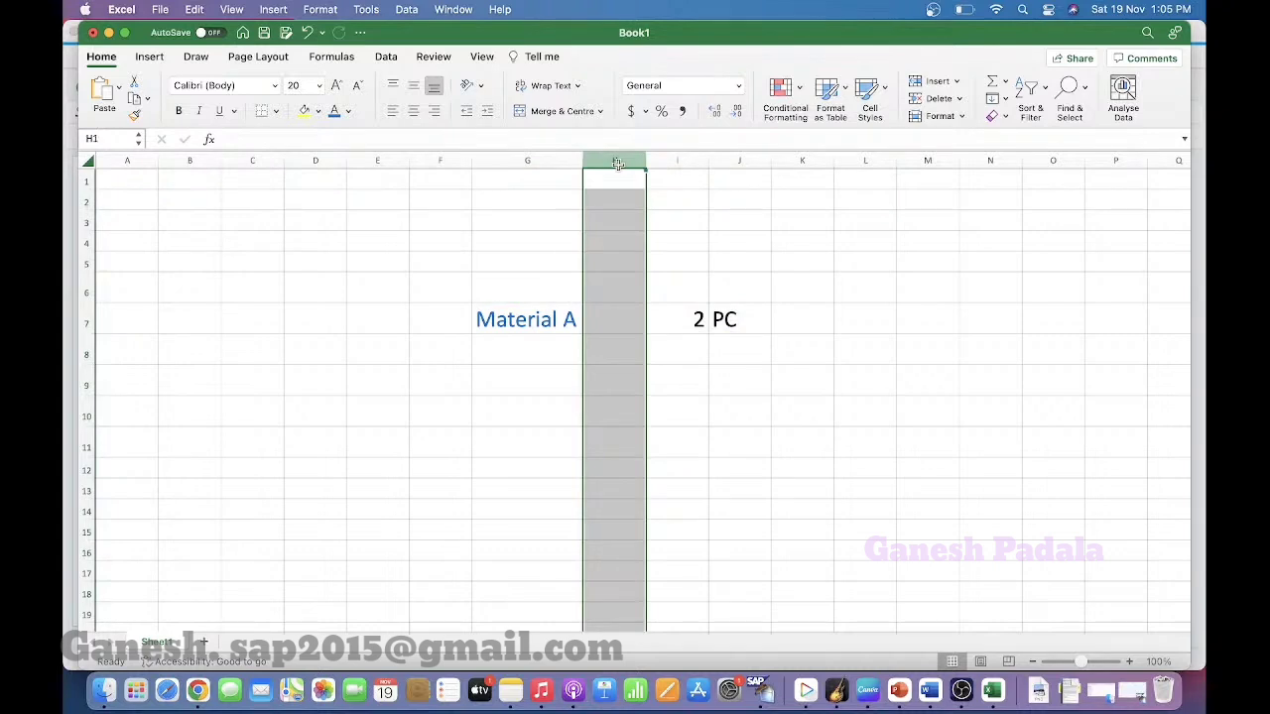
right_click(613, 187)
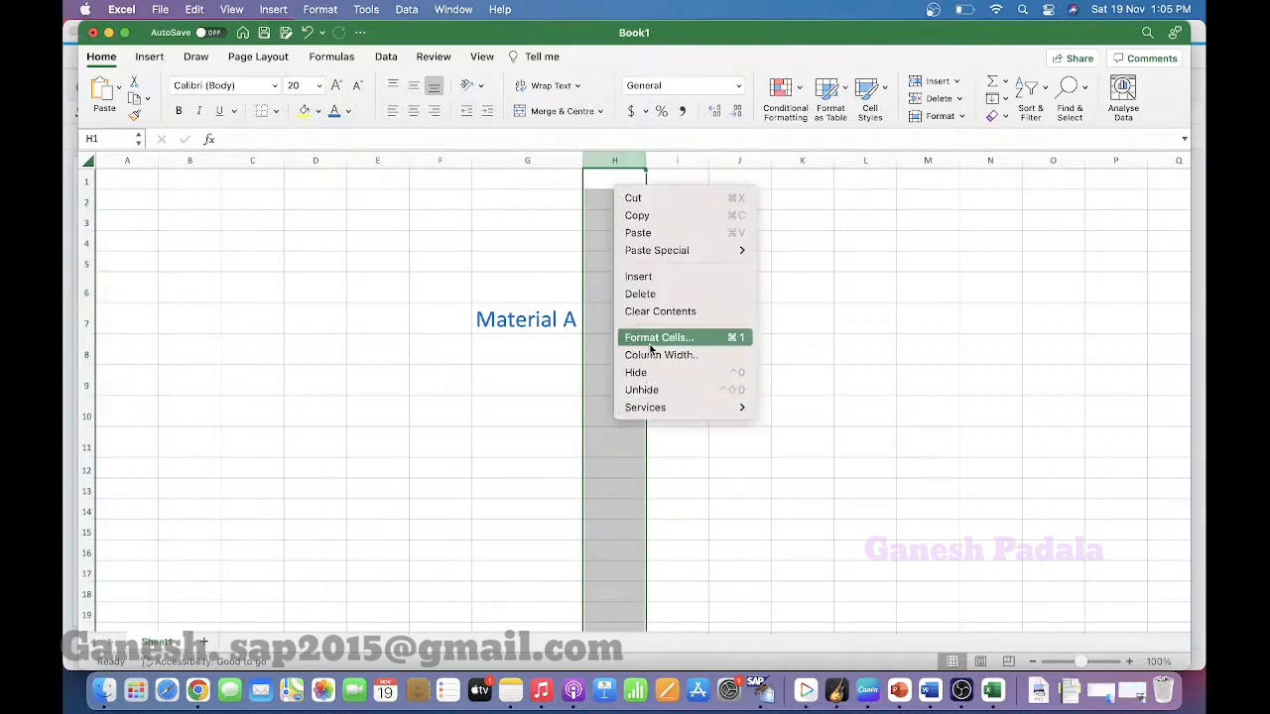
click(643, 293)
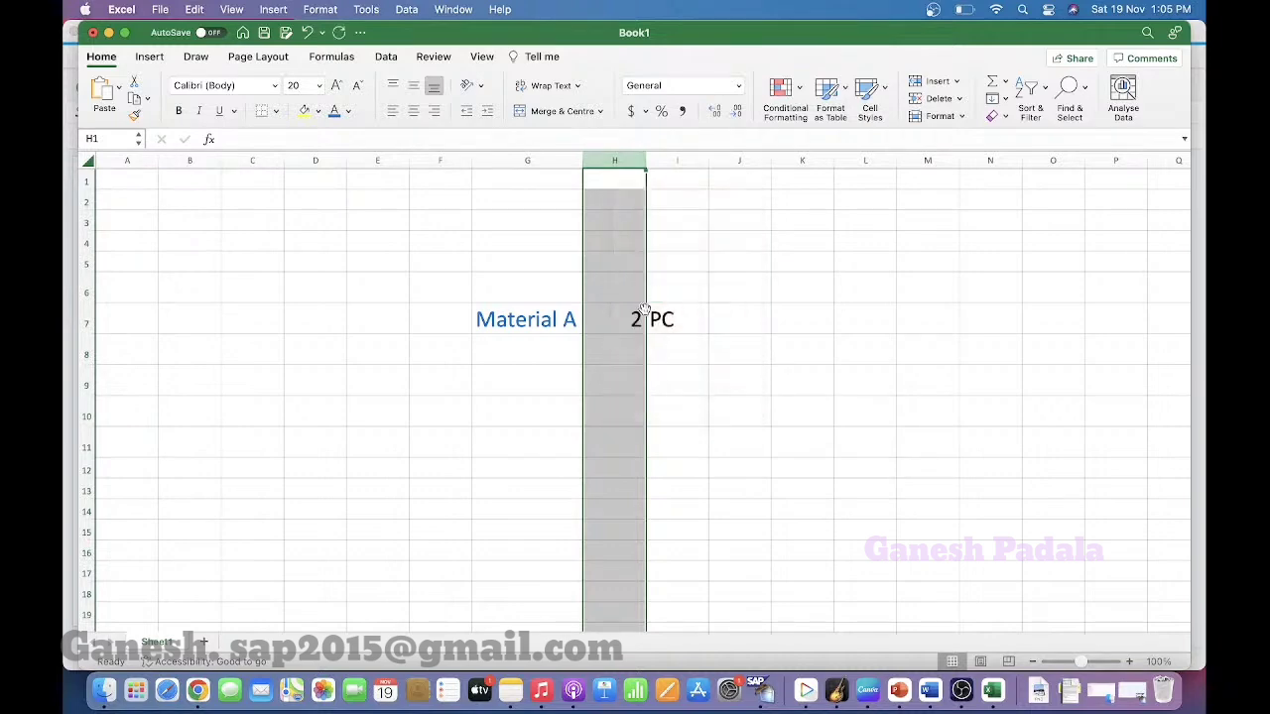
click(808, 423)
key(ctrl+Right)
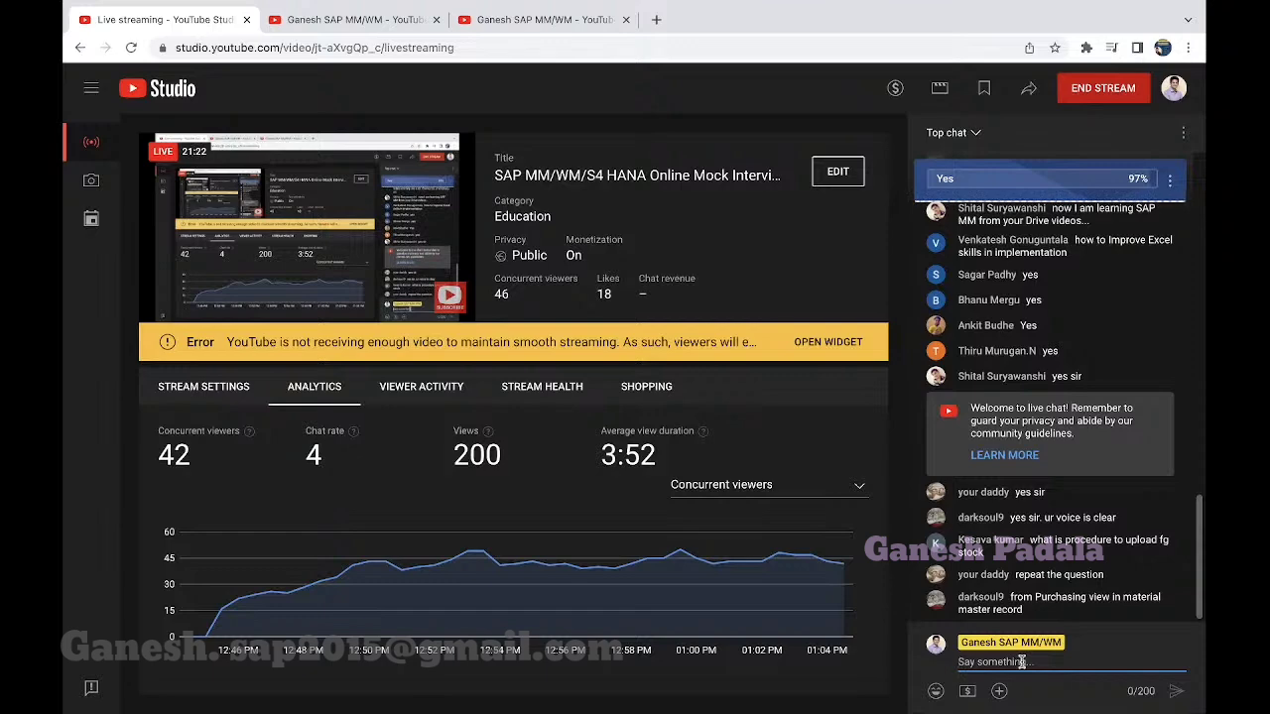
Give the 2 PC cells H7:I7 a yellow fill and adjust column H's width.
key(super+Tab)
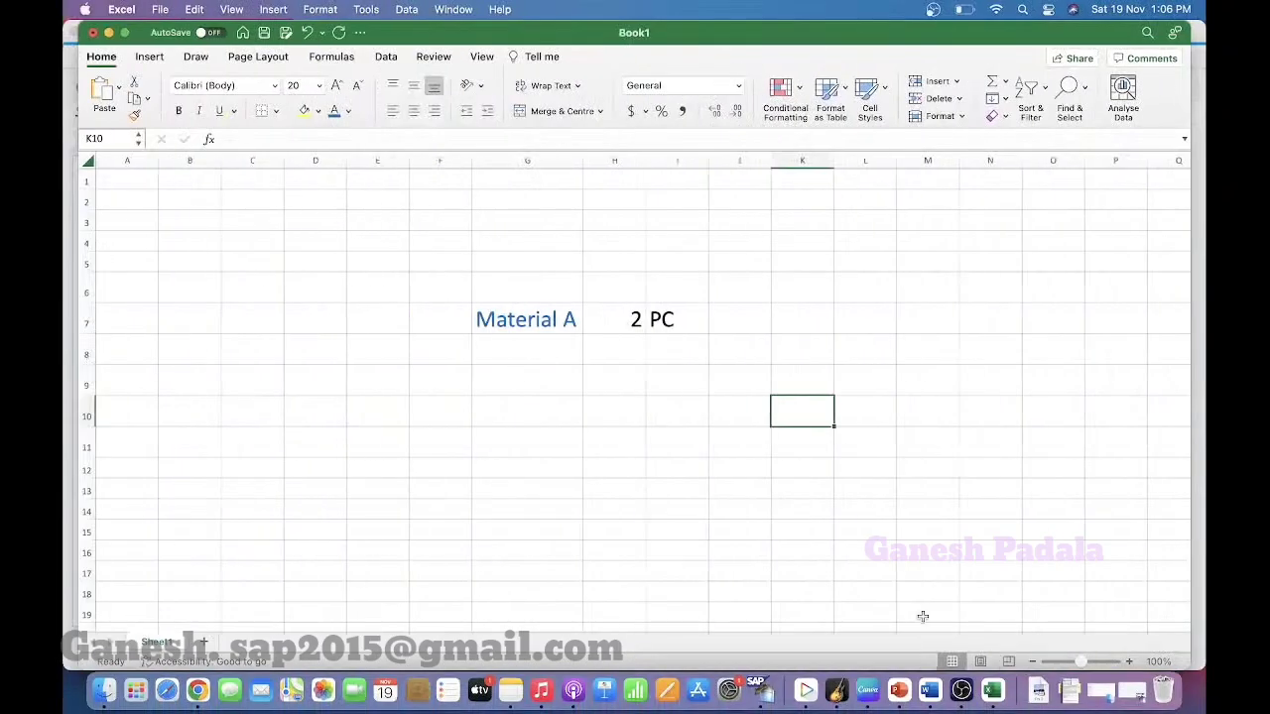
drag(470, 318, 663, 318)
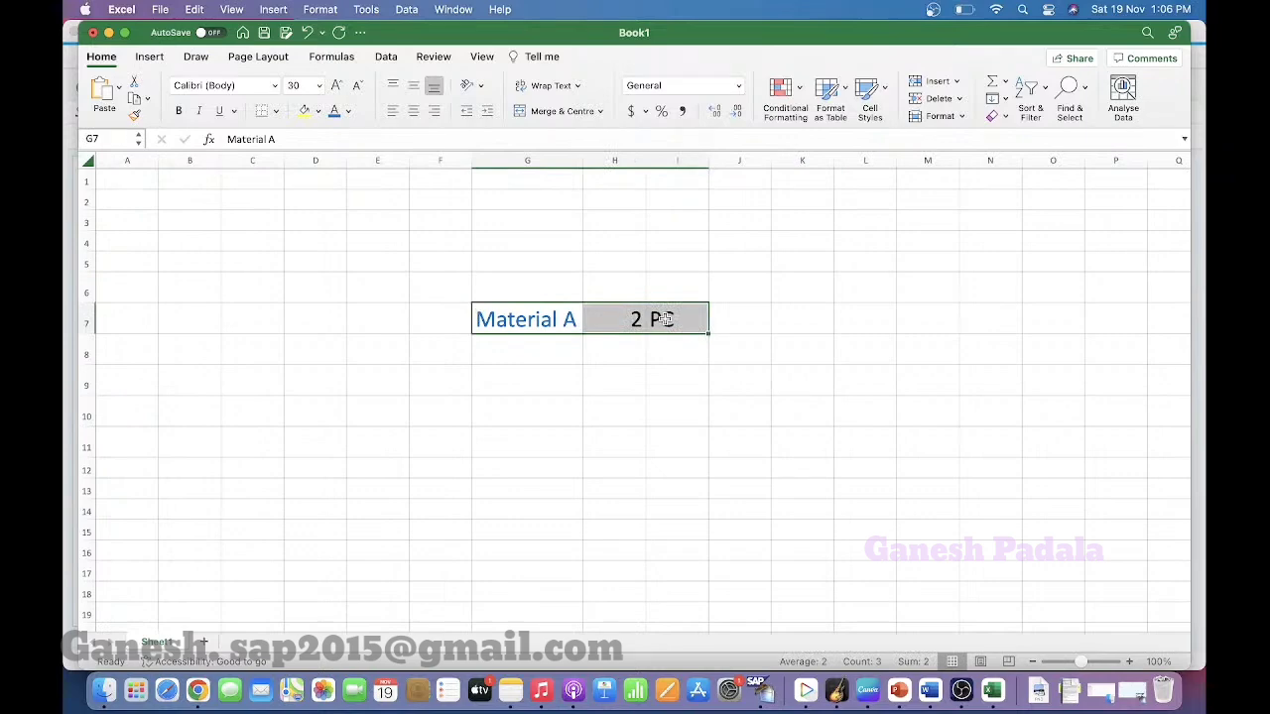
click(498, 316)
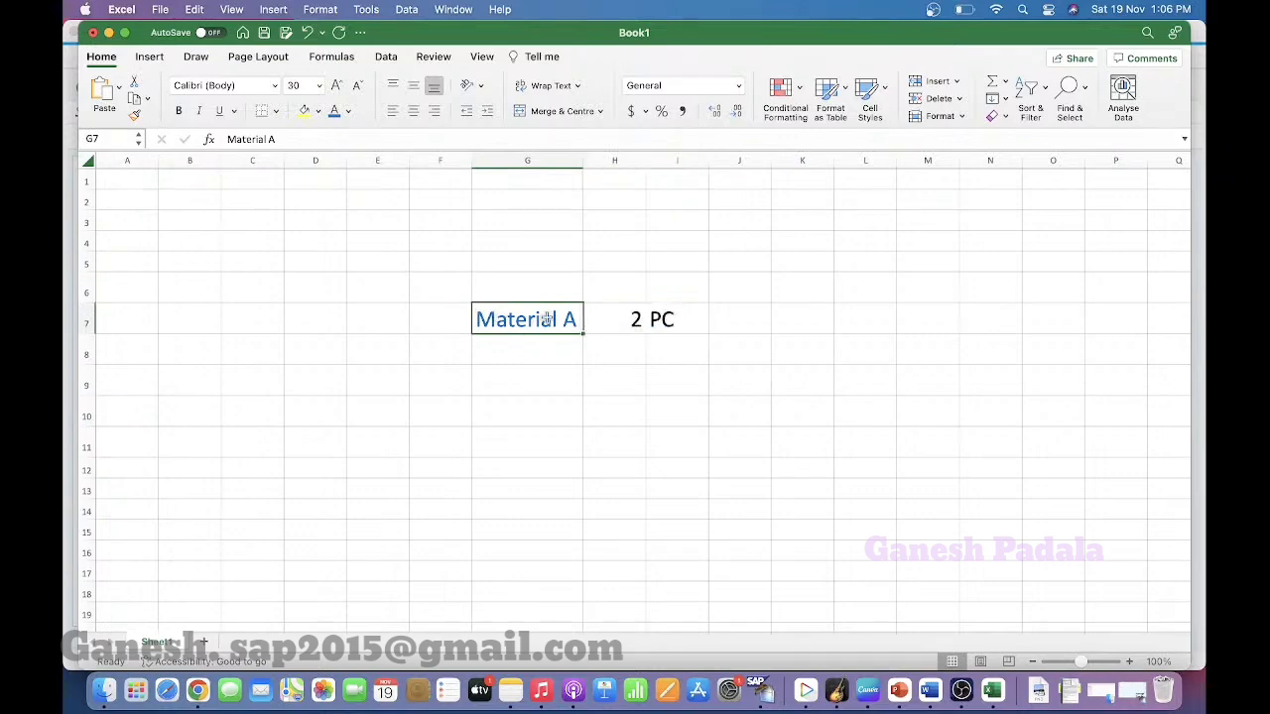
drag(619, 326, 680, 323)
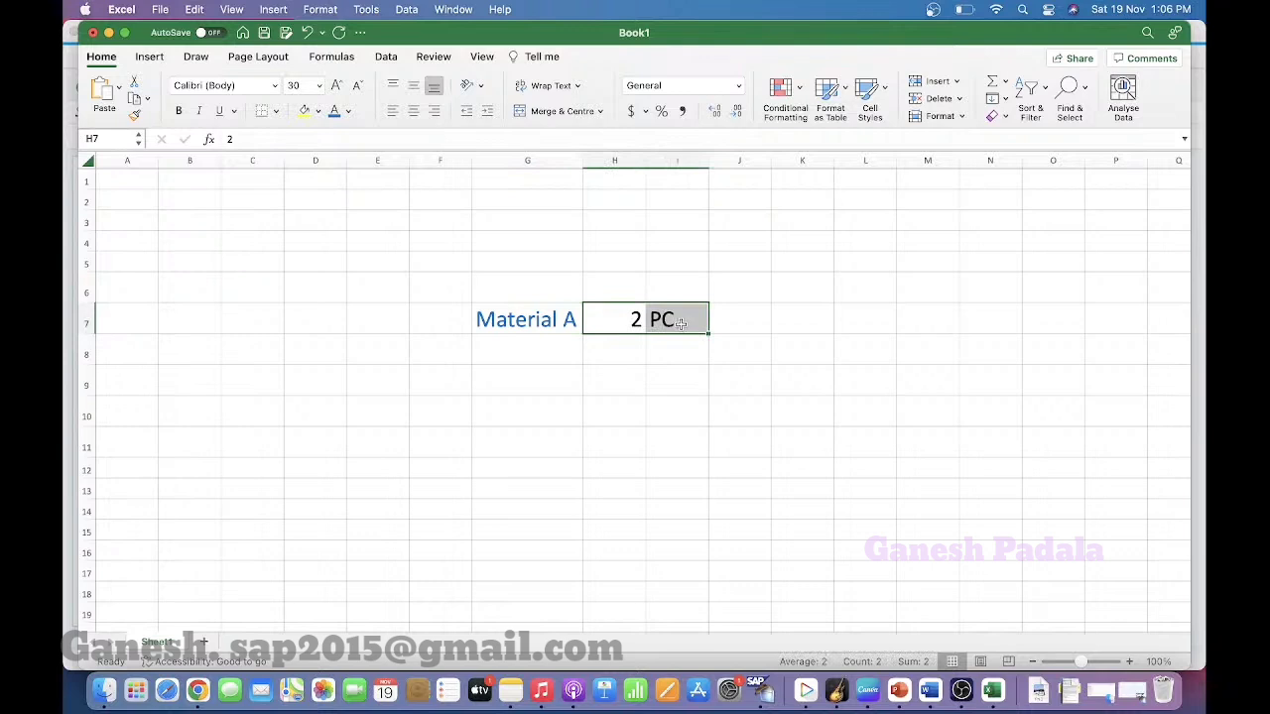
click(305, 110)
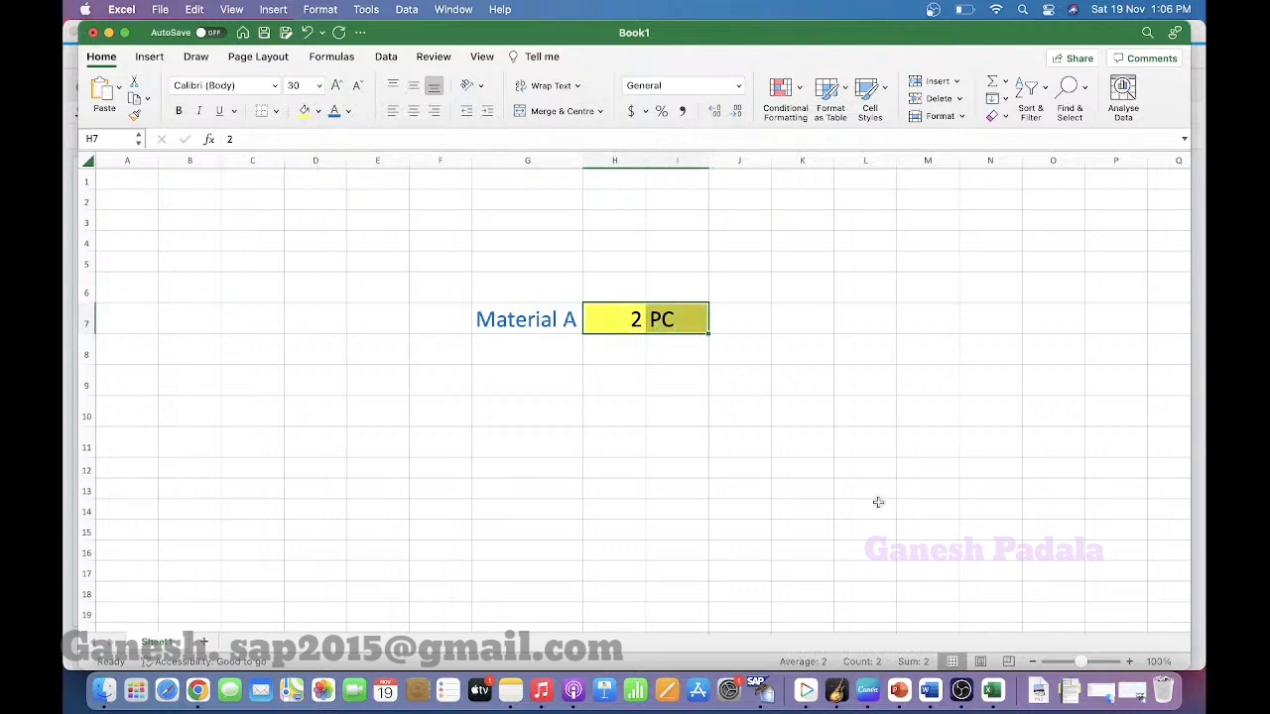
click(734, 486)
drag(646, 160, 680, 159)
Enter headings System and Physical in H9:I9 with values 0 and 2 below.
click(621, 406)
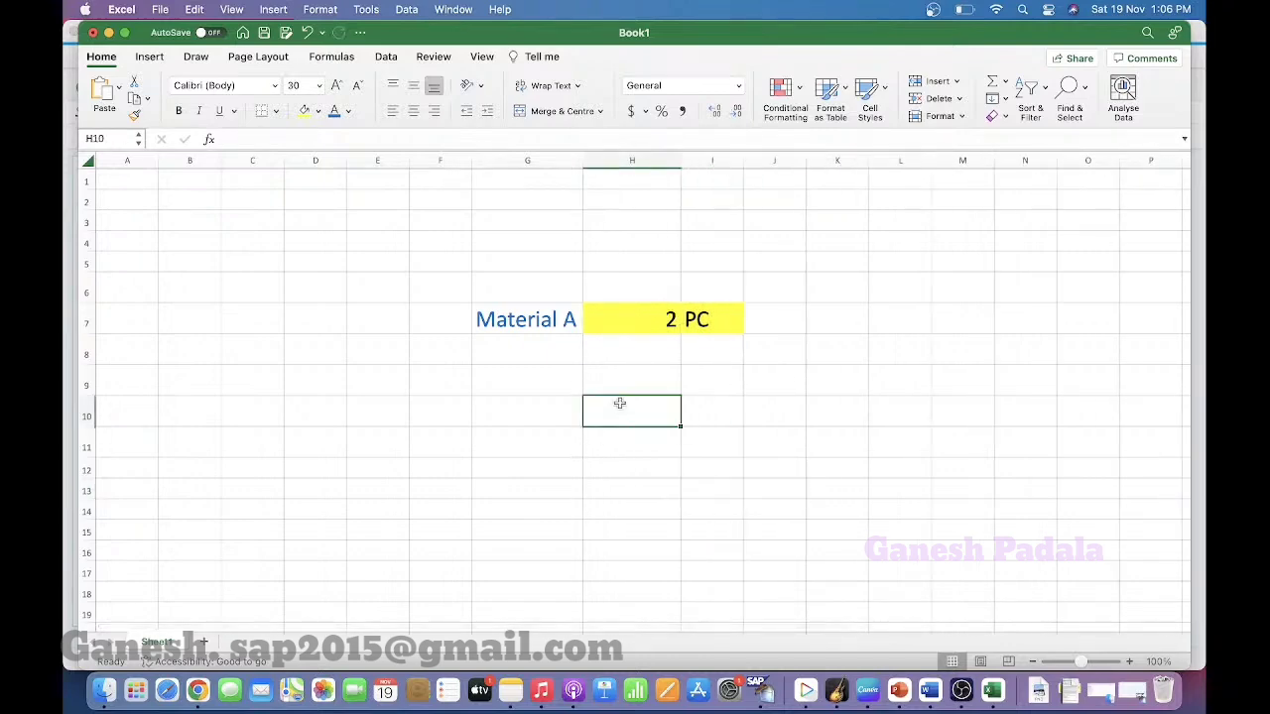
text(0)
key(Tab)
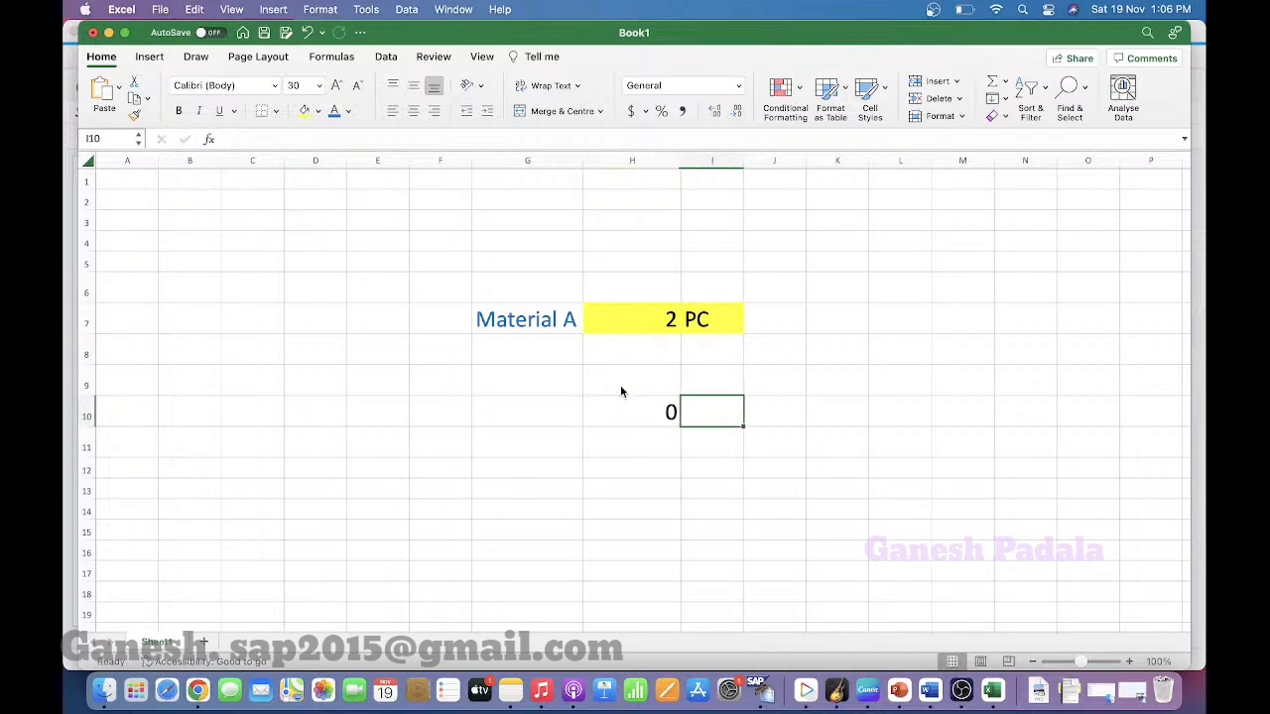
text(2)
key(Return)
click(623, 377)
text(System)
key(Tab)
text(Phys)
key(BackSpace)
text(ys)
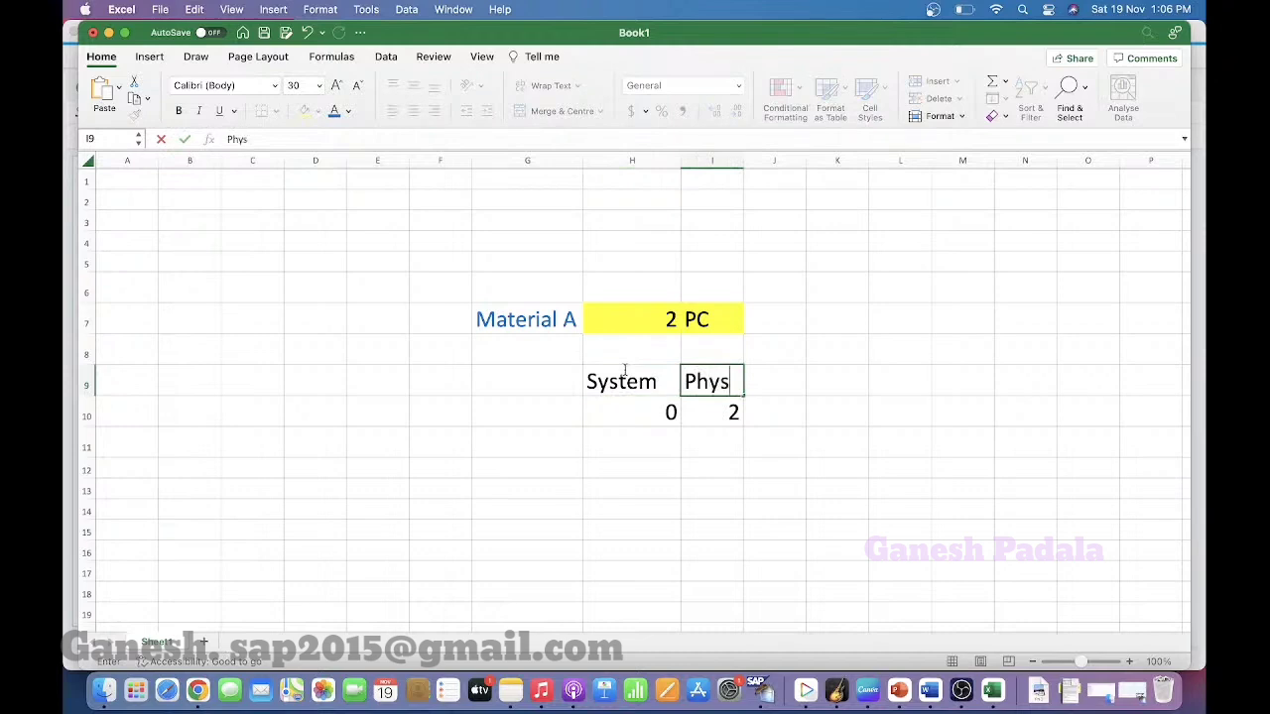
text(ical)
key(Return)
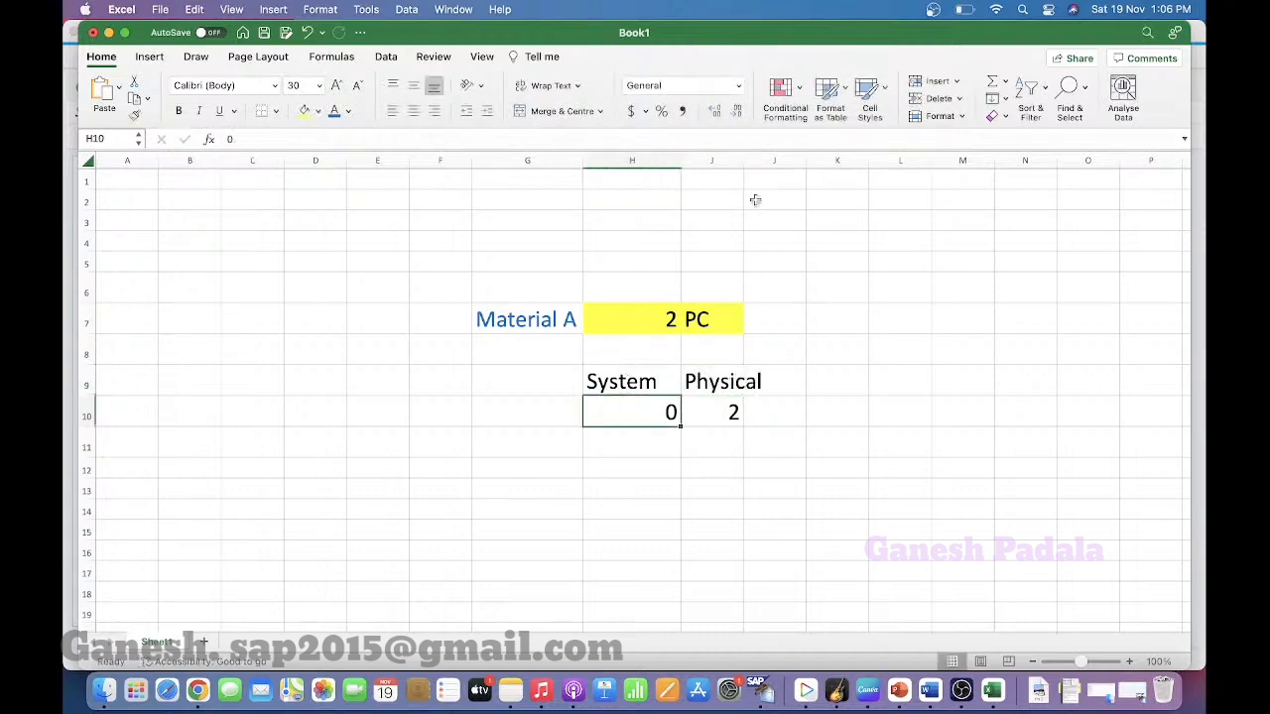
Widen columns H and I and centre the System and Physical values.
drag(742, 160, 808, 160)
drag(680, 161, 697, 162)
click(619, 534)
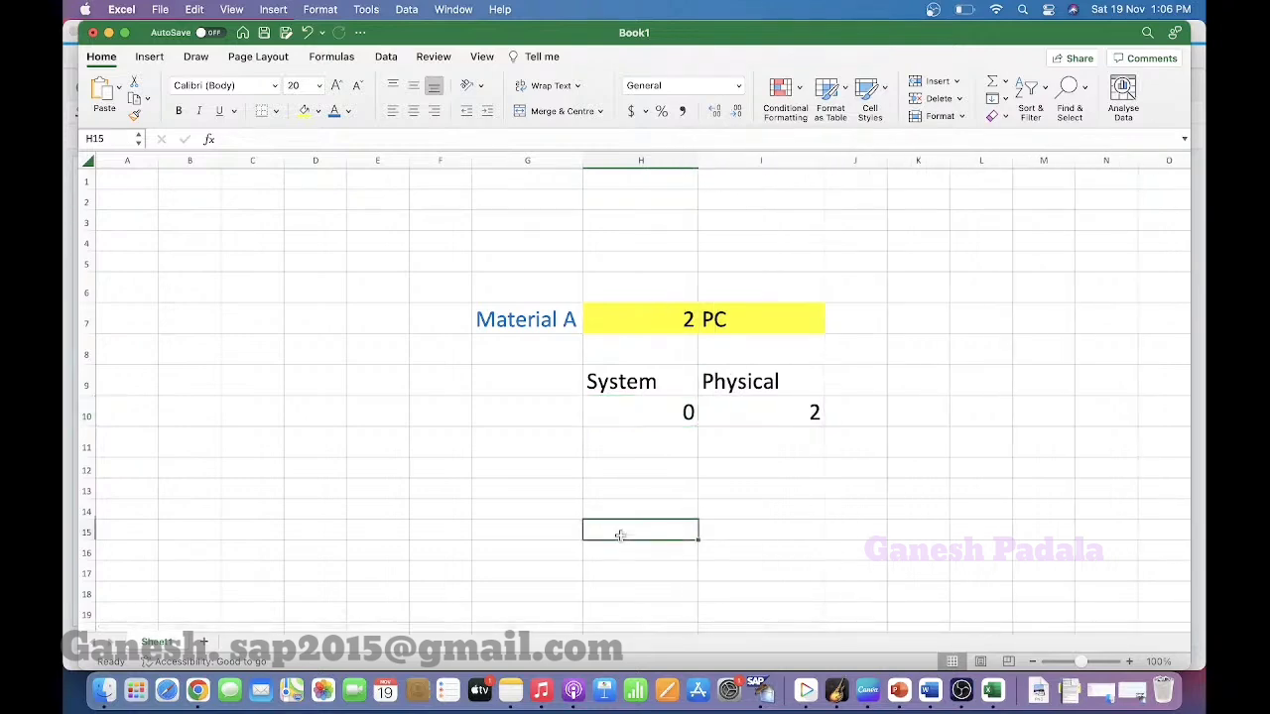
drag(646, 411, 742, 448)
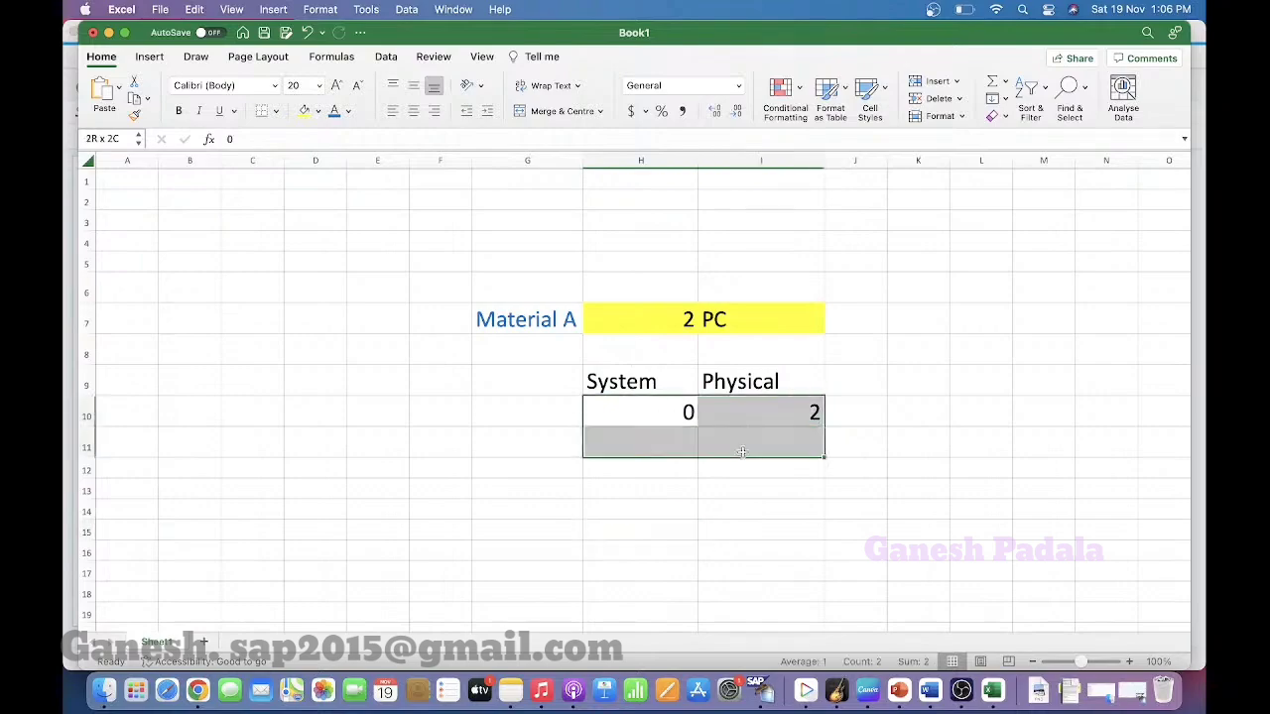
click(413, 110)
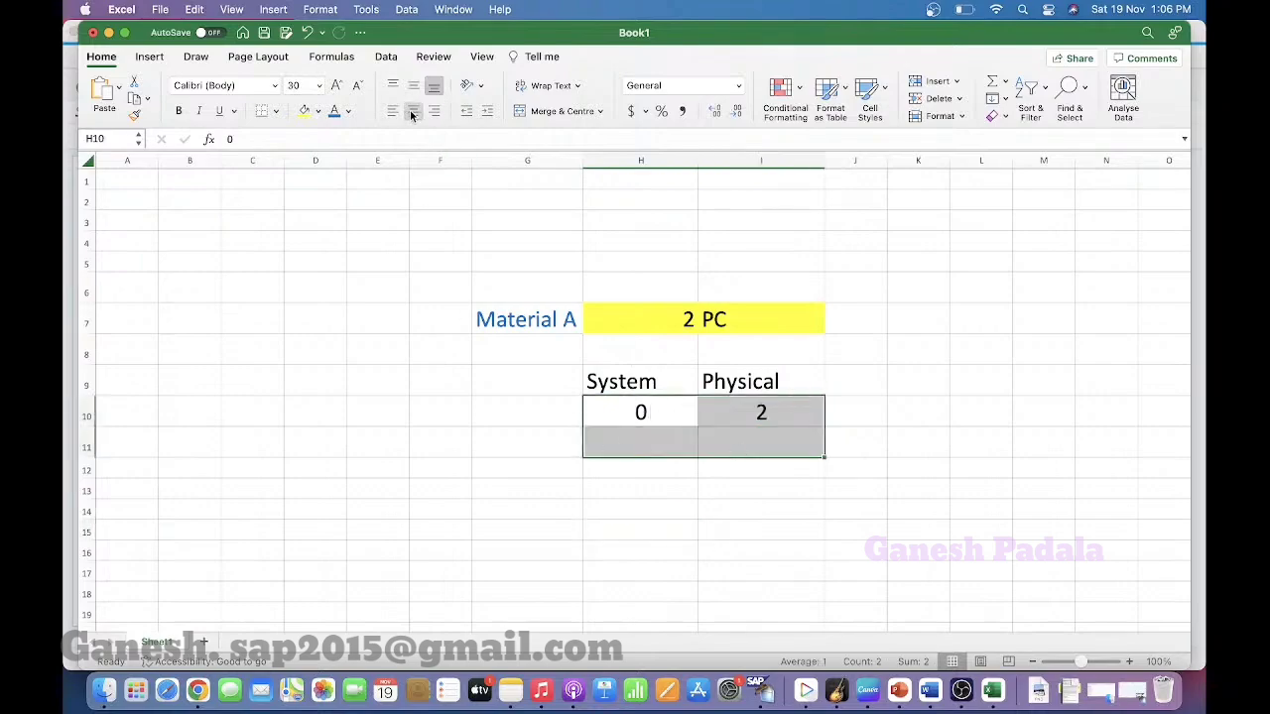
click(665, 528)
key(super+Tab)
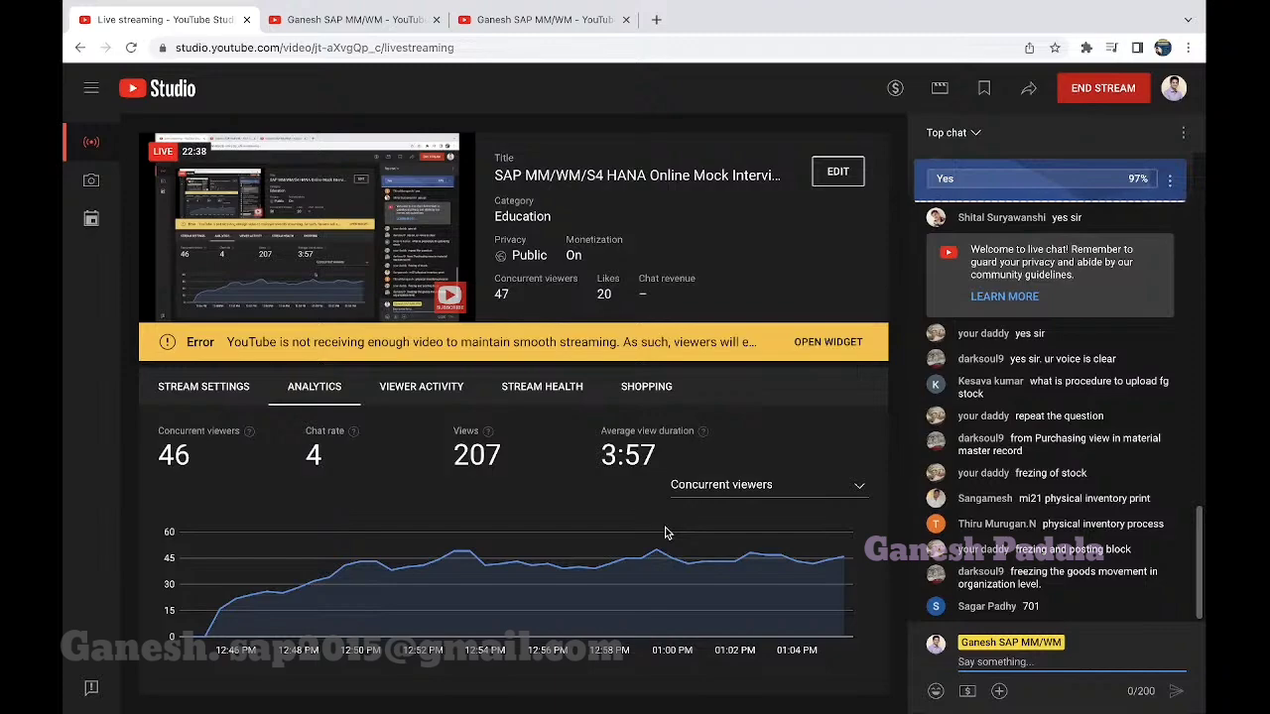
Switch from YouTube Studio back to the Excel Book1 stock comparison sheet.
key(super+Tab)
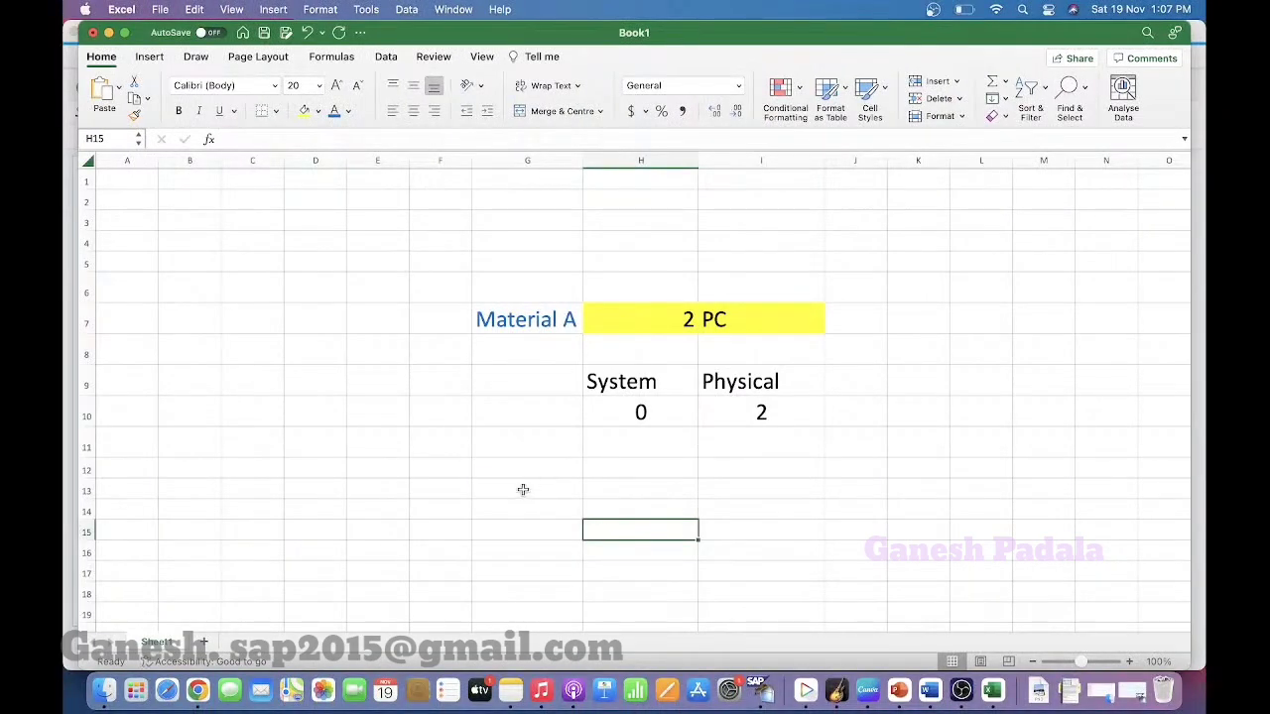
Cycle windows via YouTube Studio and Excel to bring up SAP Easy Access.
key(super+Tab)
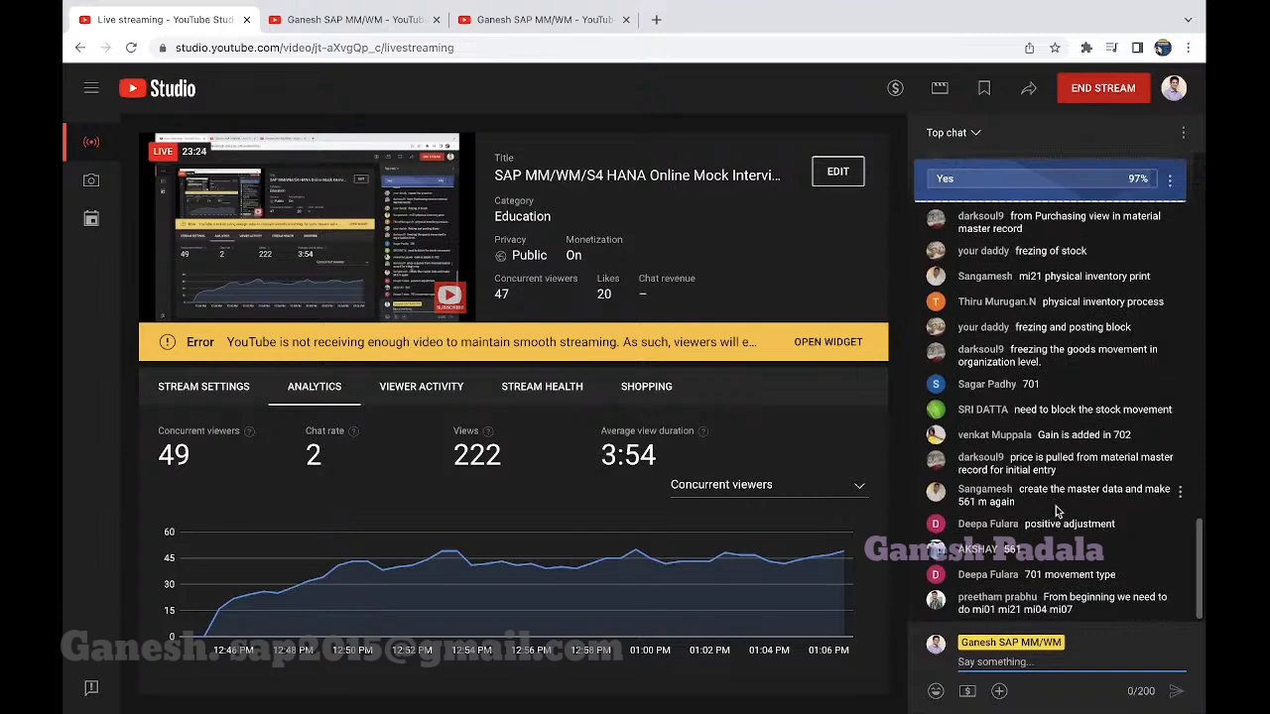
key(super+Tab)
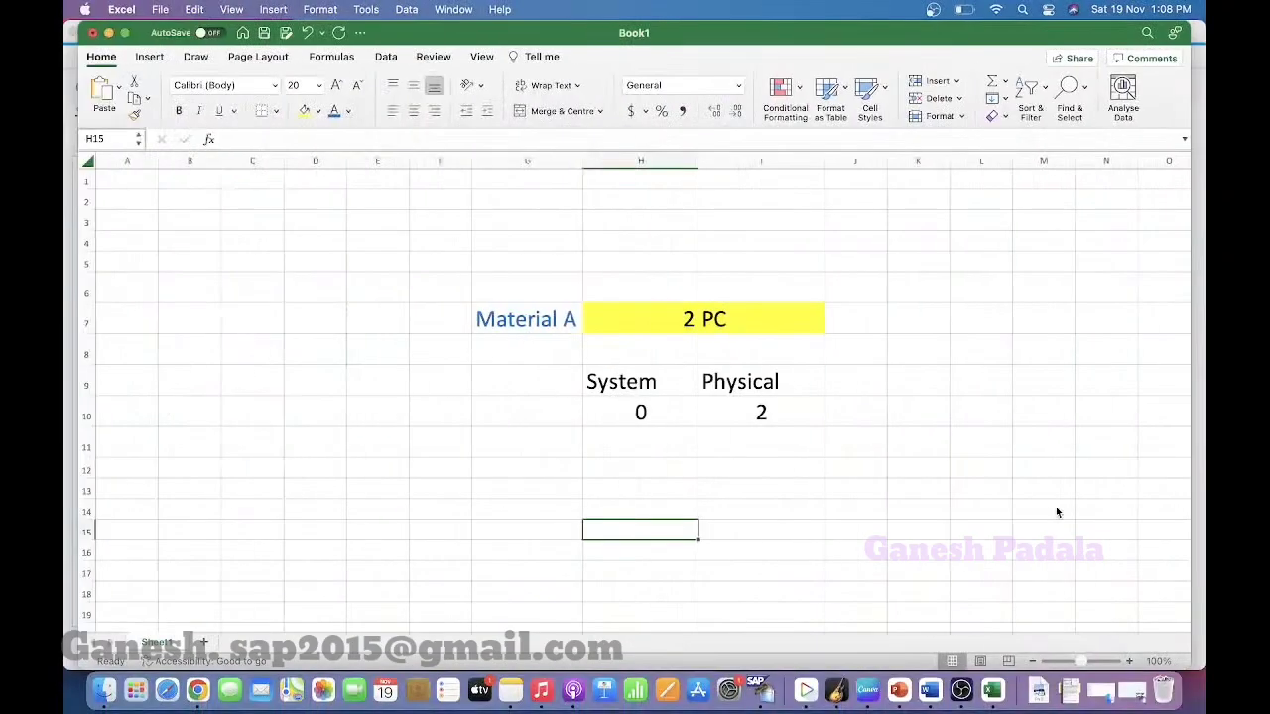
key(super+Tab)
key(super+Tab)
key(super+Tab)
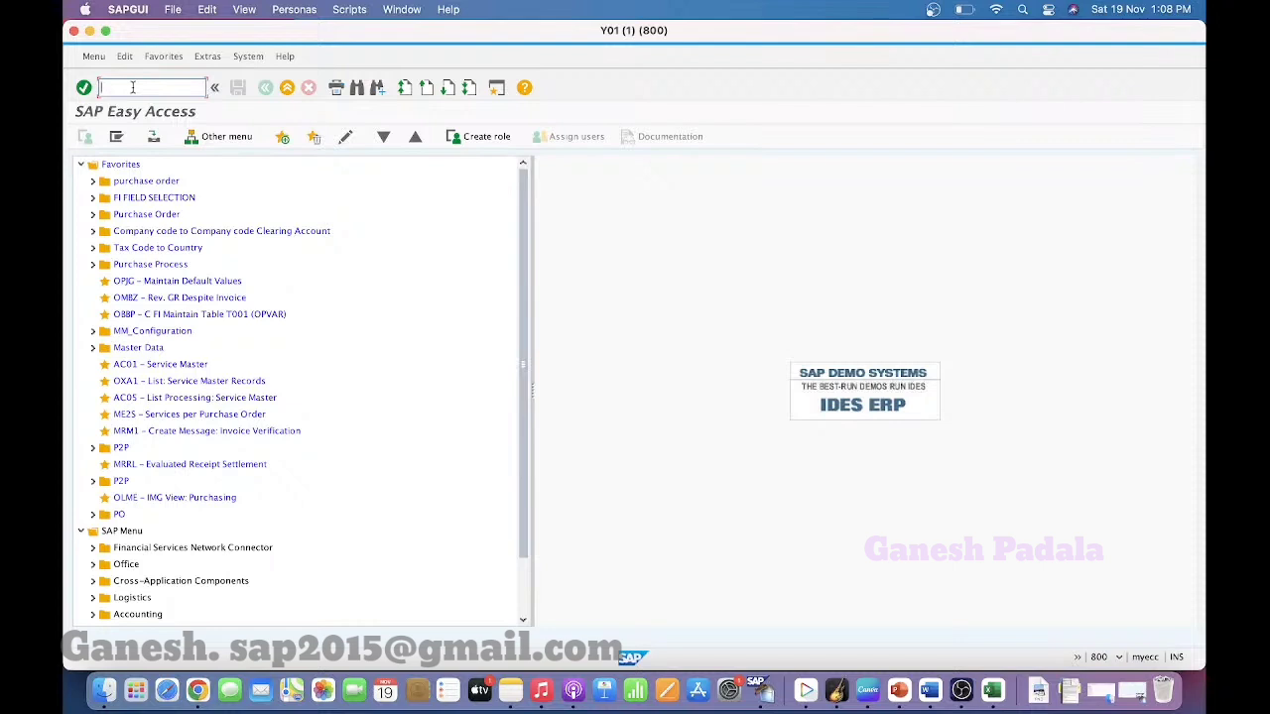
Return to Excel Book1 and select the Material A cell G7.
key(super+Tab)
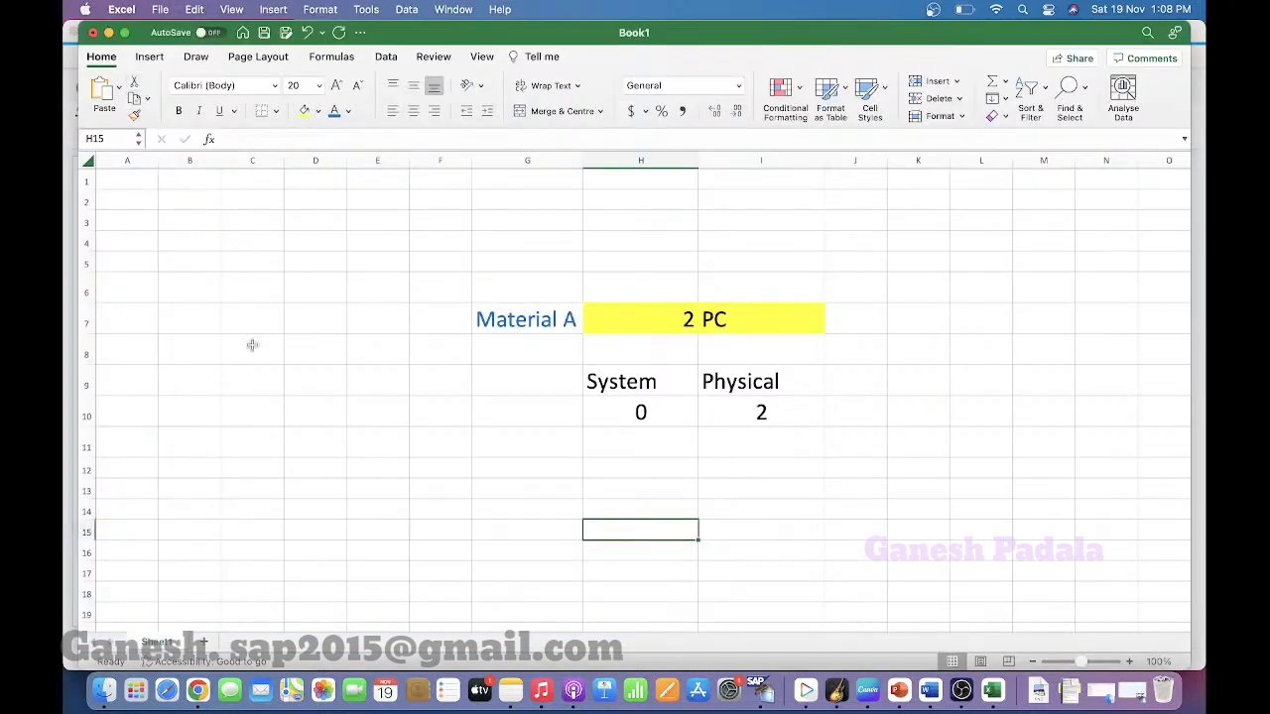
click(544, 321)
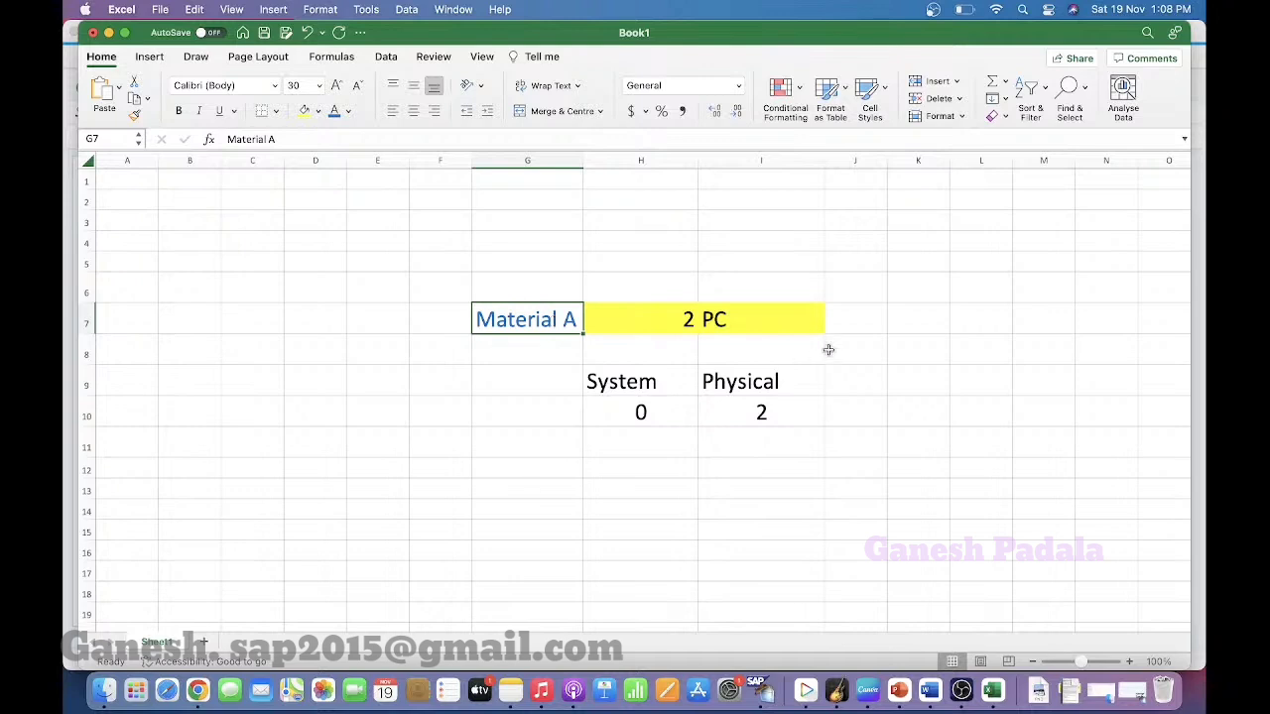
Copy G7's formatting to G12 and enter 'Add the Price in MR21 Transaction' there.
key(cmd+c)
click(531, 470)
key(cmd+v)
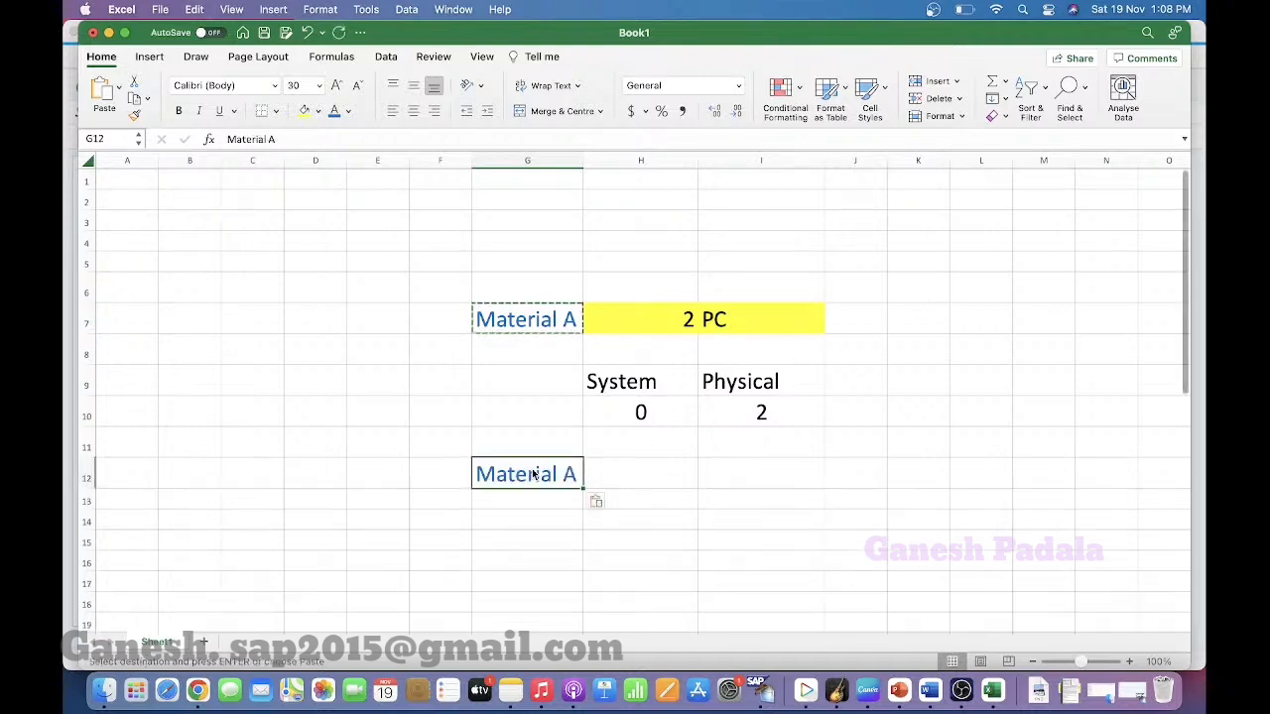
text(Add the Price)
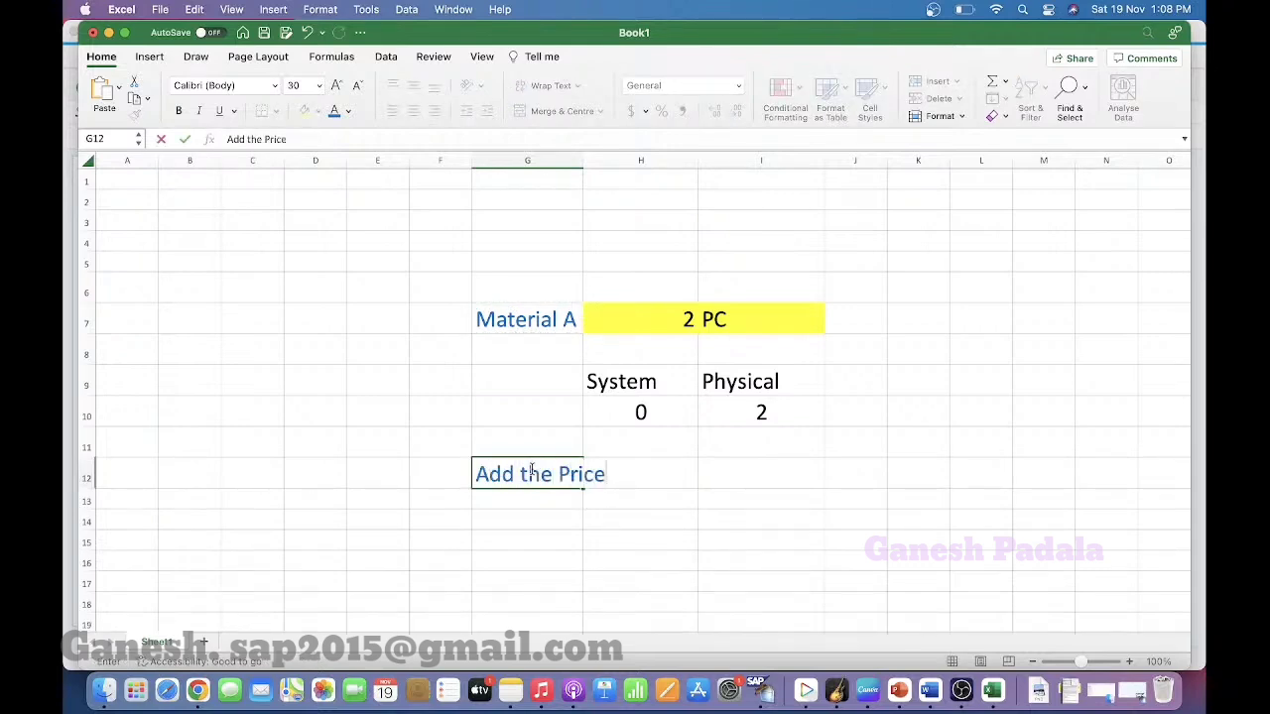
text( in MR21 T)
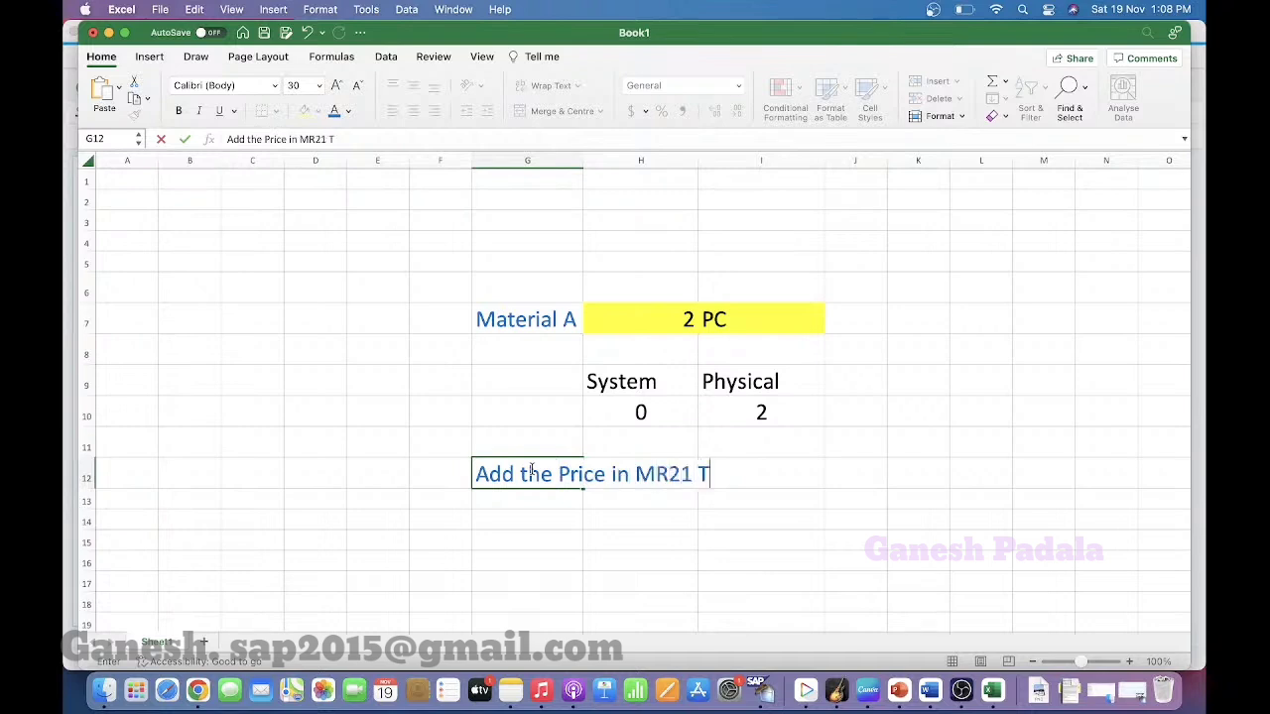
text(ransaction)
key(Return)
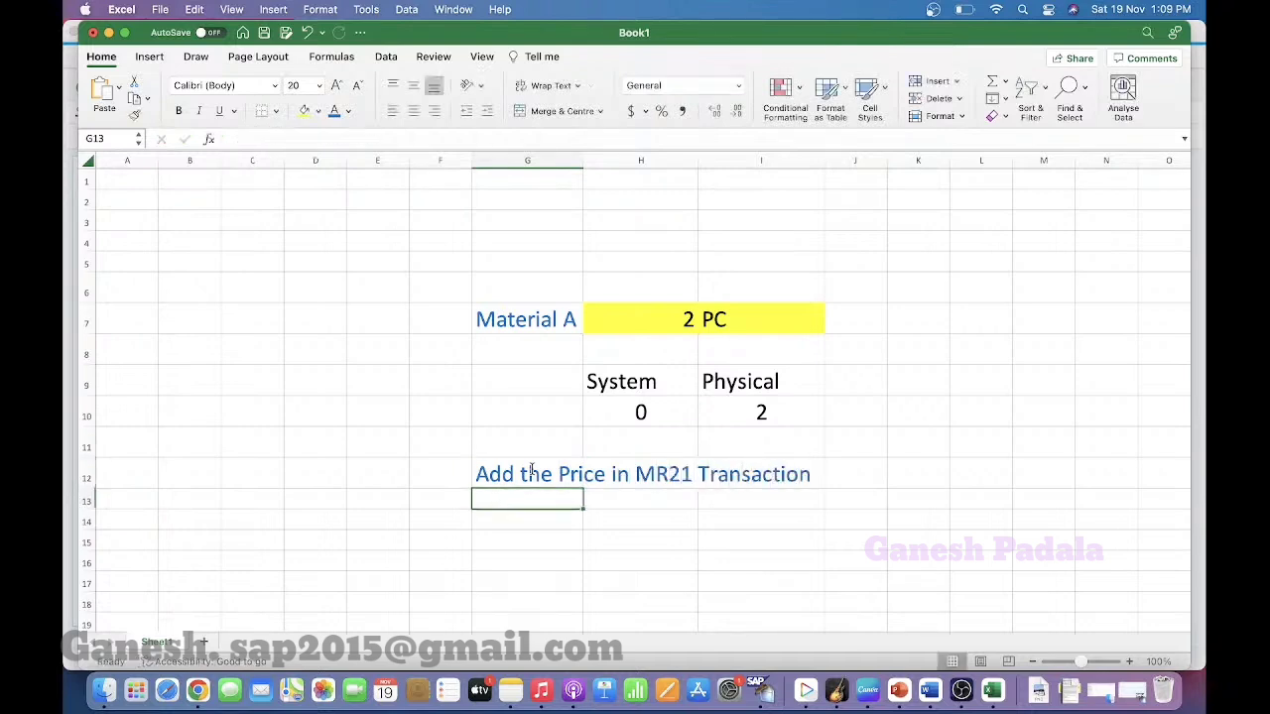
Number the note 1 in F12 using the same large blue formatting.
key(Up)
key(Left)
text(1)
key(Right)
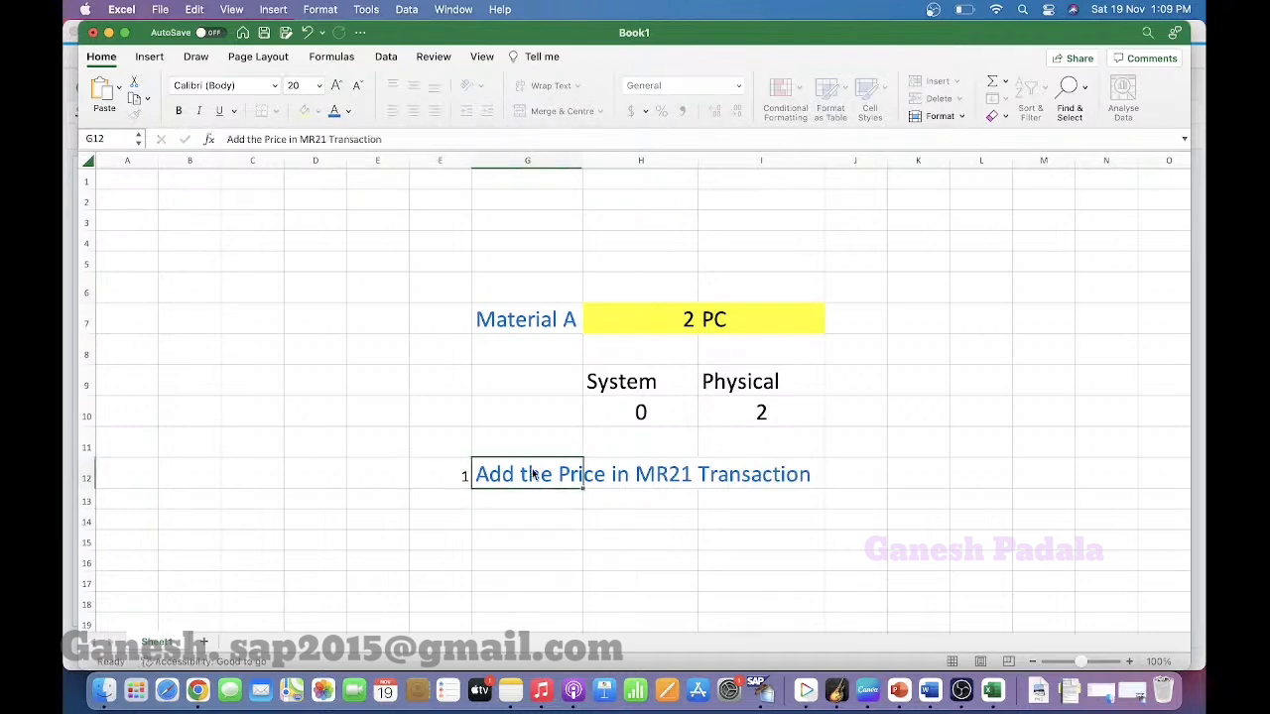
key(super+c)
key(Left)
key(super+v)
text(1)
key(Return)
Enter step number 2 in F13 formatted like F12, leaving G13 empty.
text(2)
key(Right)
key(Left)
key(super+d)
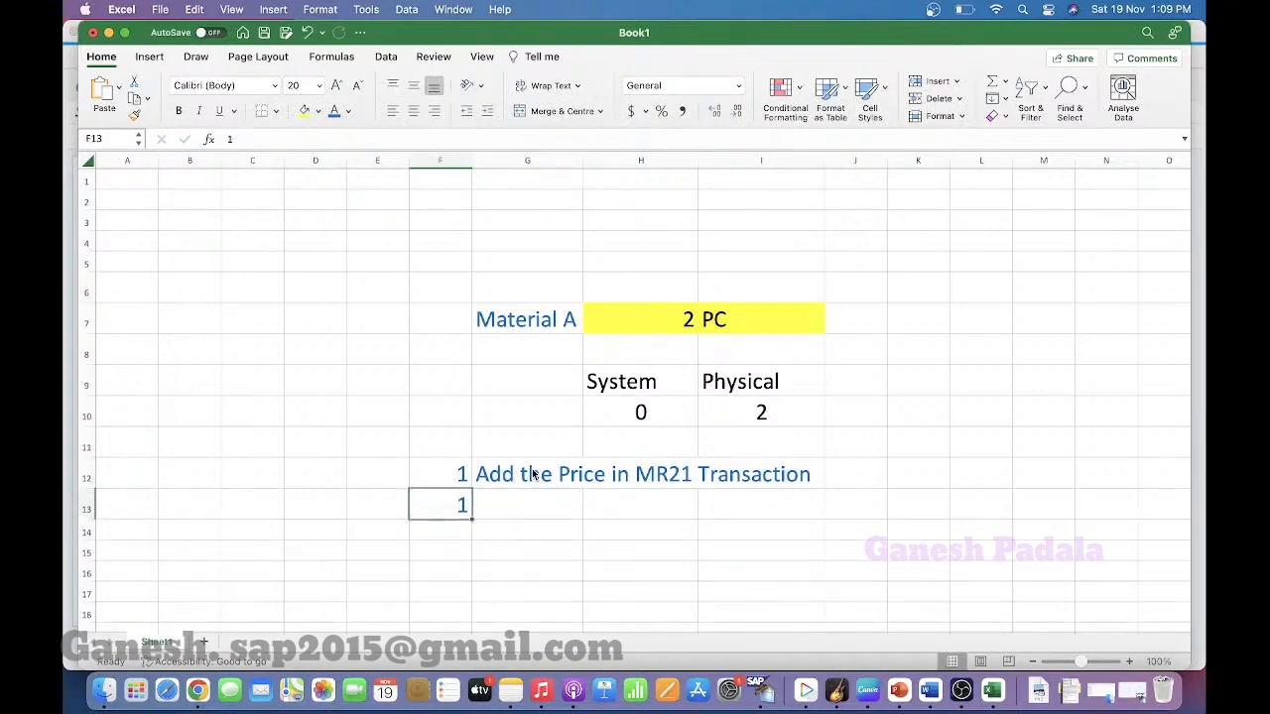
text(2)
key(Right)
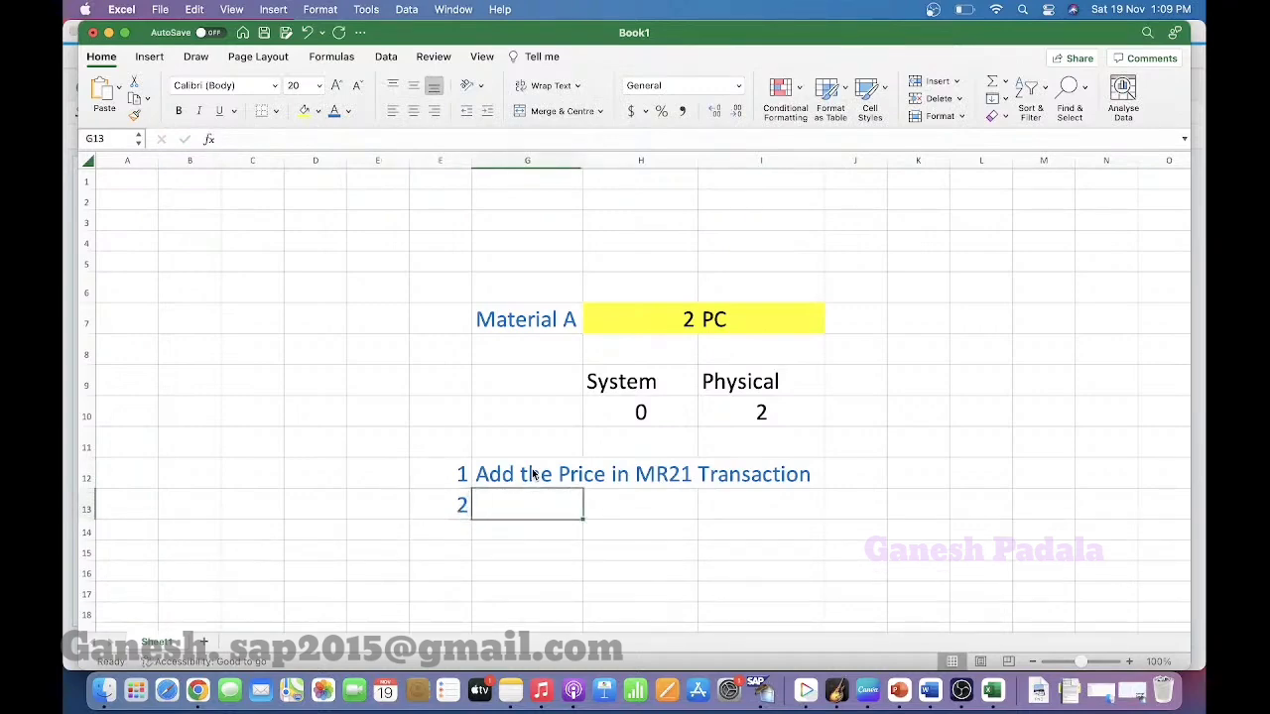
text(m)
key(BackSpace)
text(M)
key(BackSpace)
key(Right)
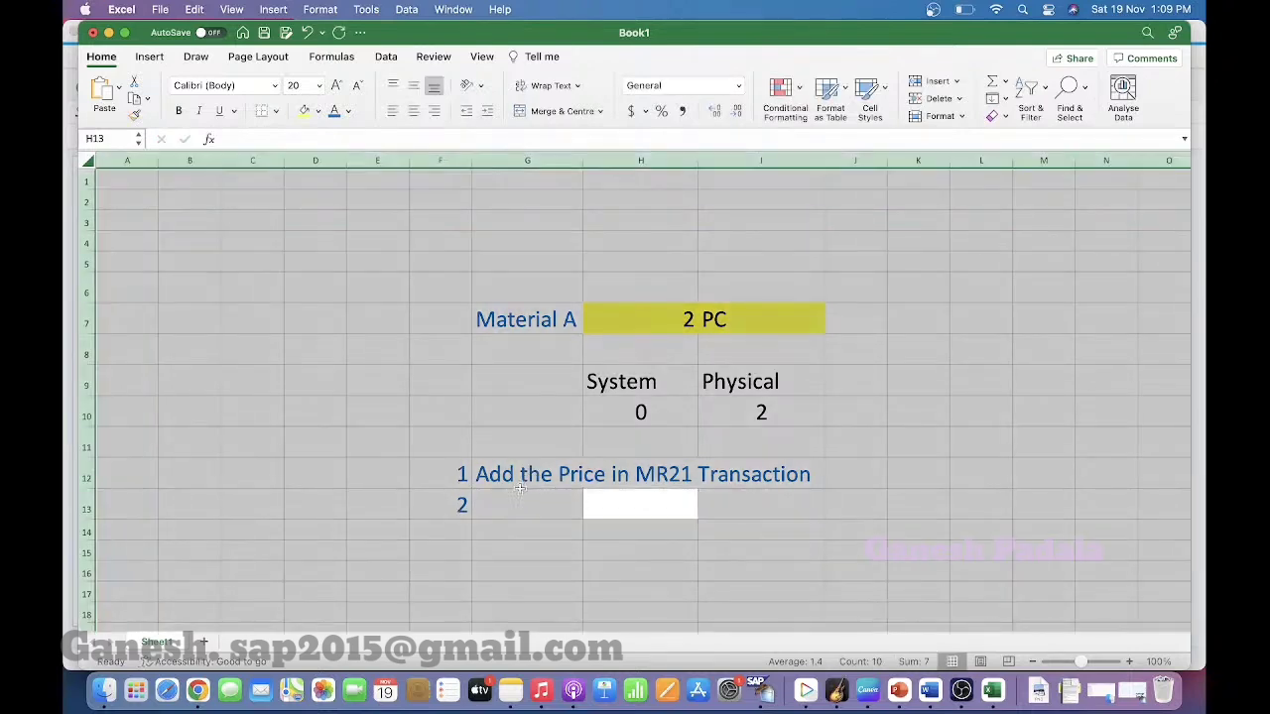
Enter 'Material is extended to respective Storage Location' as the note in G13.
click(517, 495)
text(A)
key(BackSpace)
key(BackSpace)
text(m)
key(BackSpace)
text(Material)
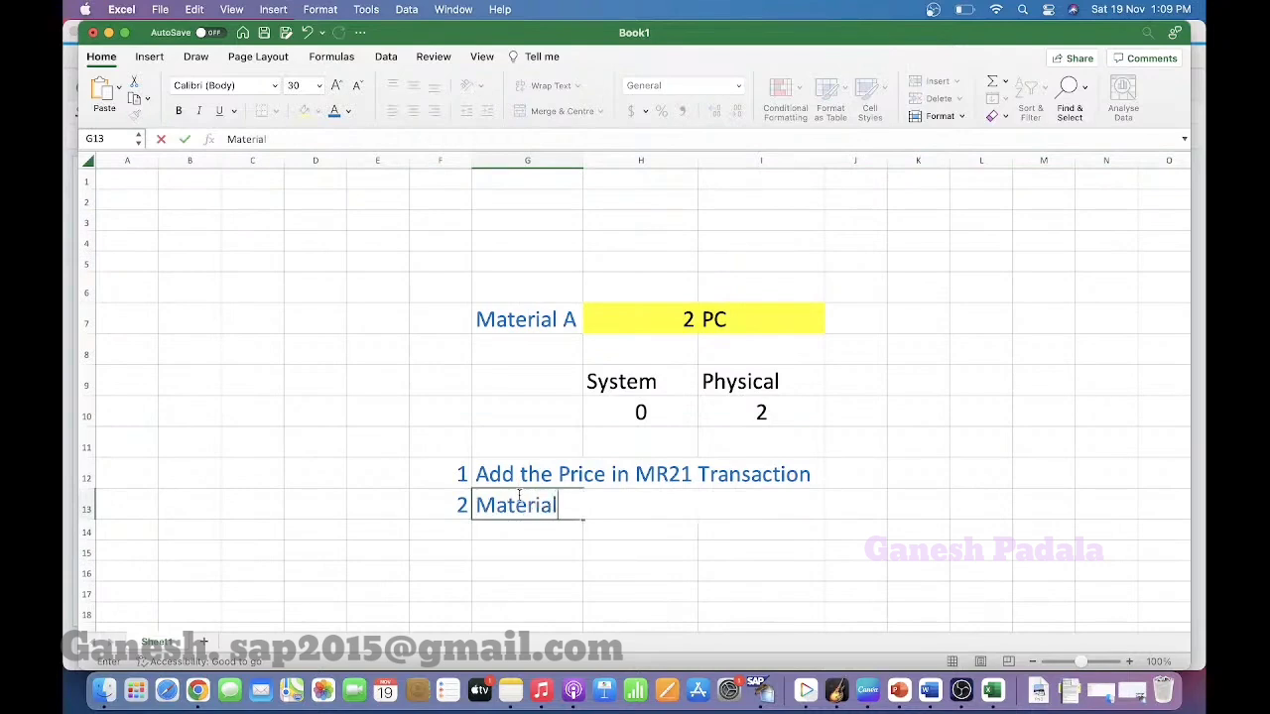
text( is extended to respective Storage Location)
key(Return)
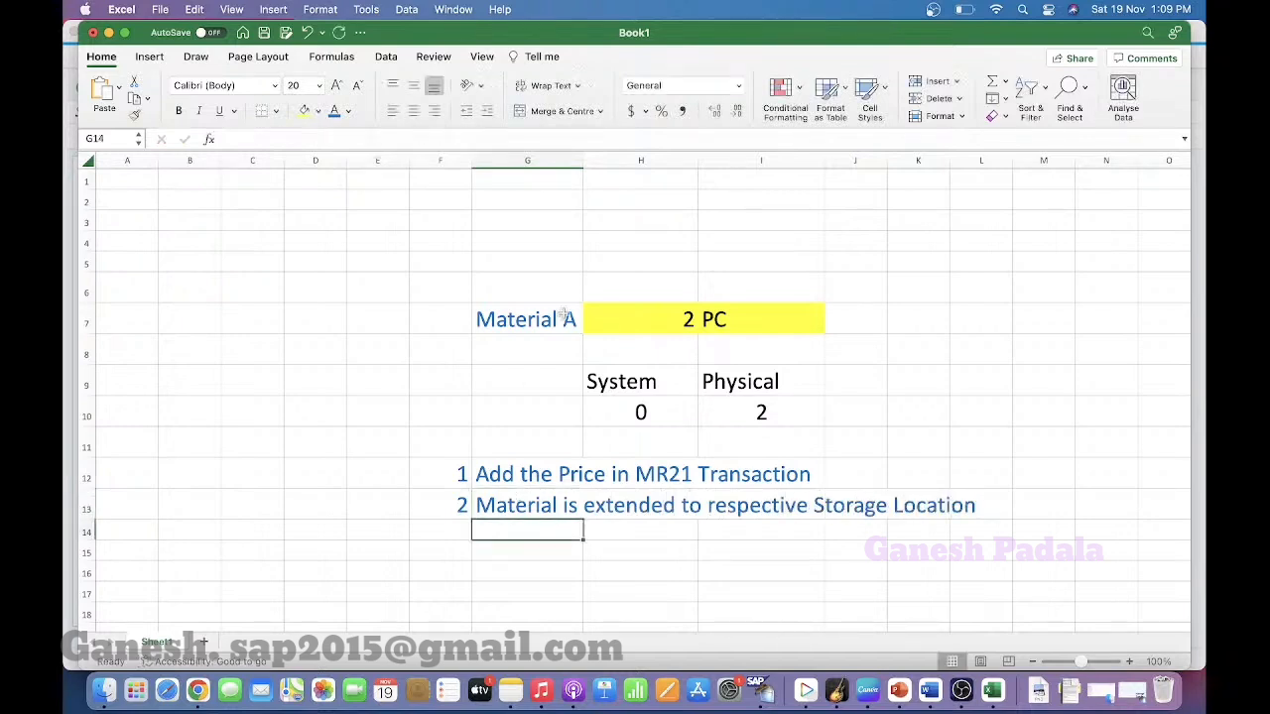
click(527, 504)
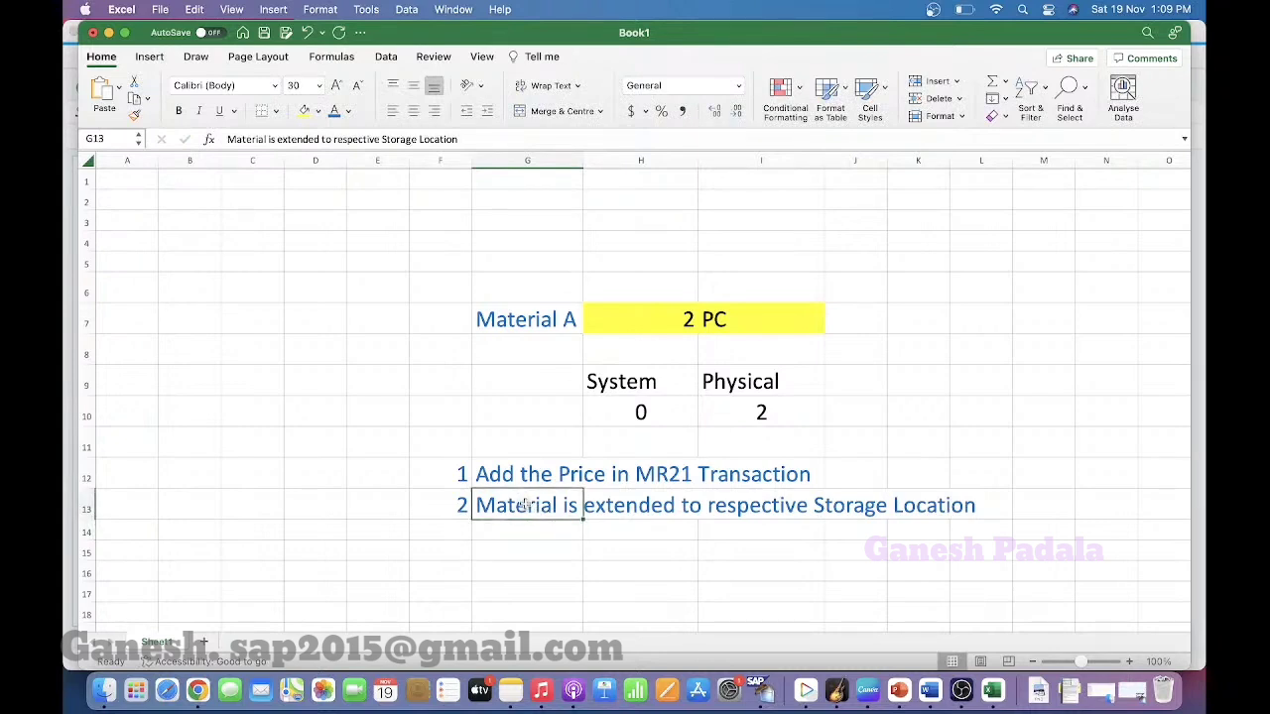
Add the alternative line 'or Activate Automatic Storage Location for movement type' in G14.
click(511, 529)
text(or)
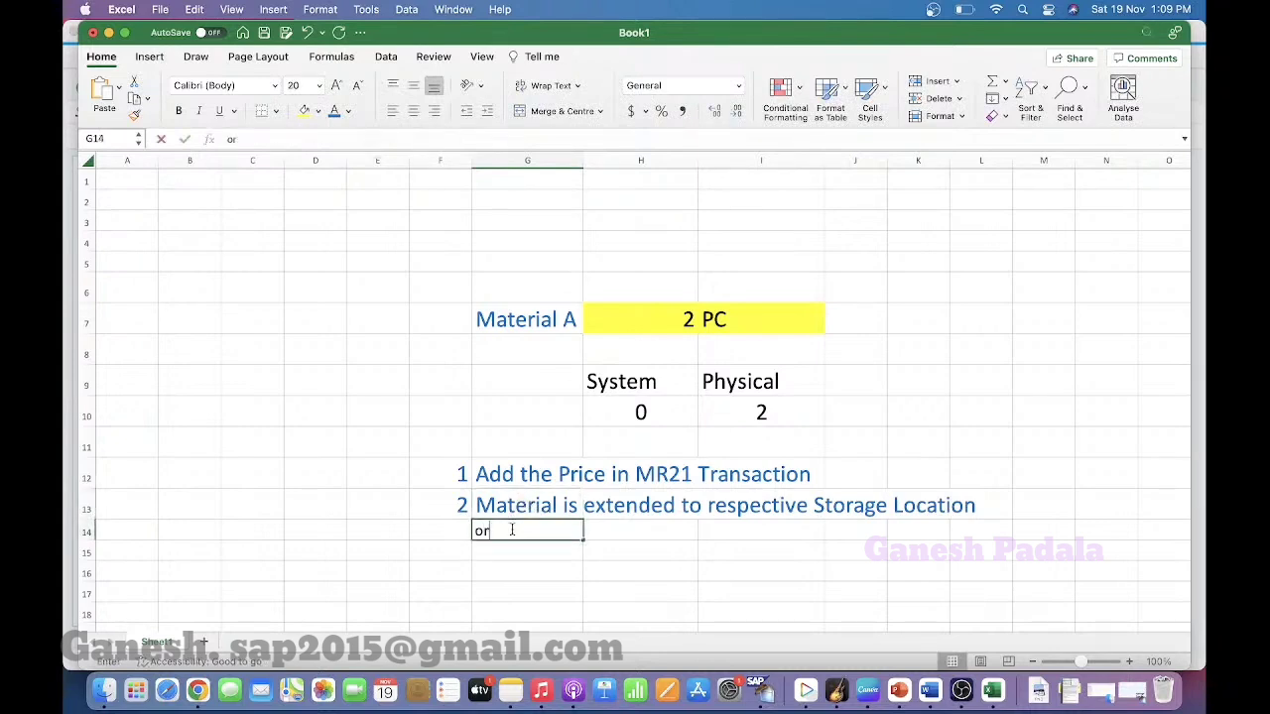
text( Activate Automati)
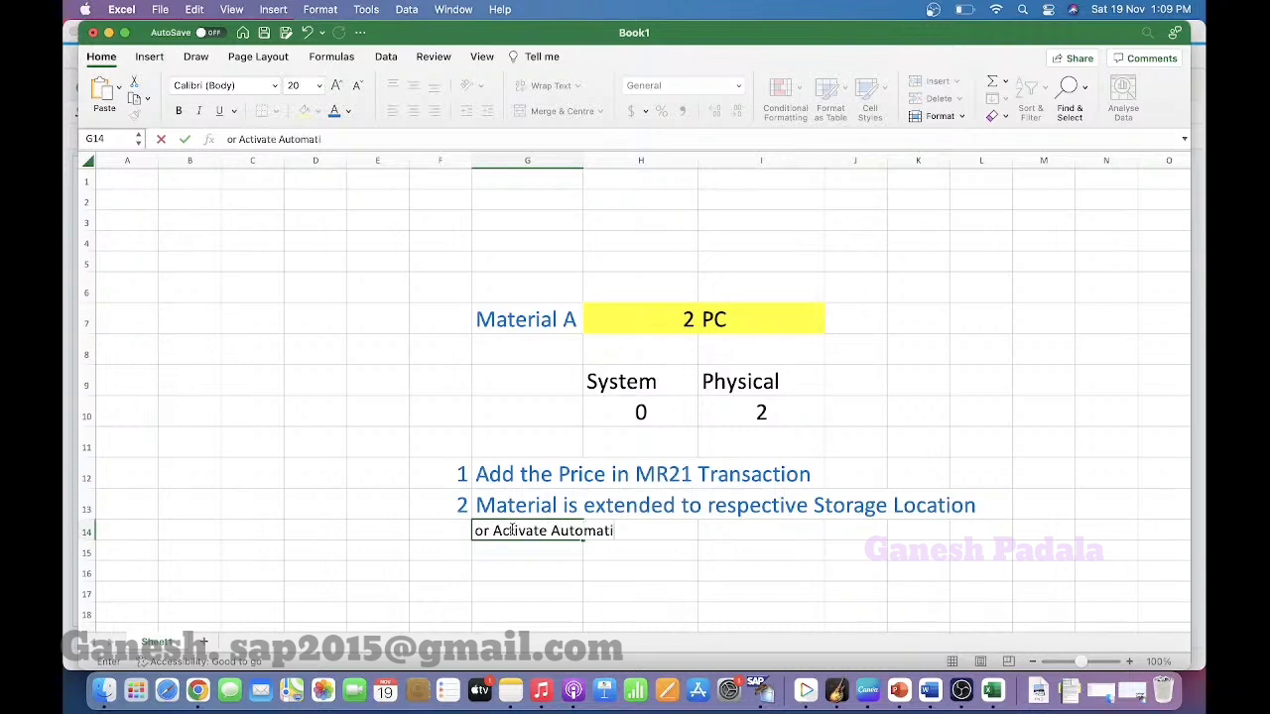
text(c Storage Location)
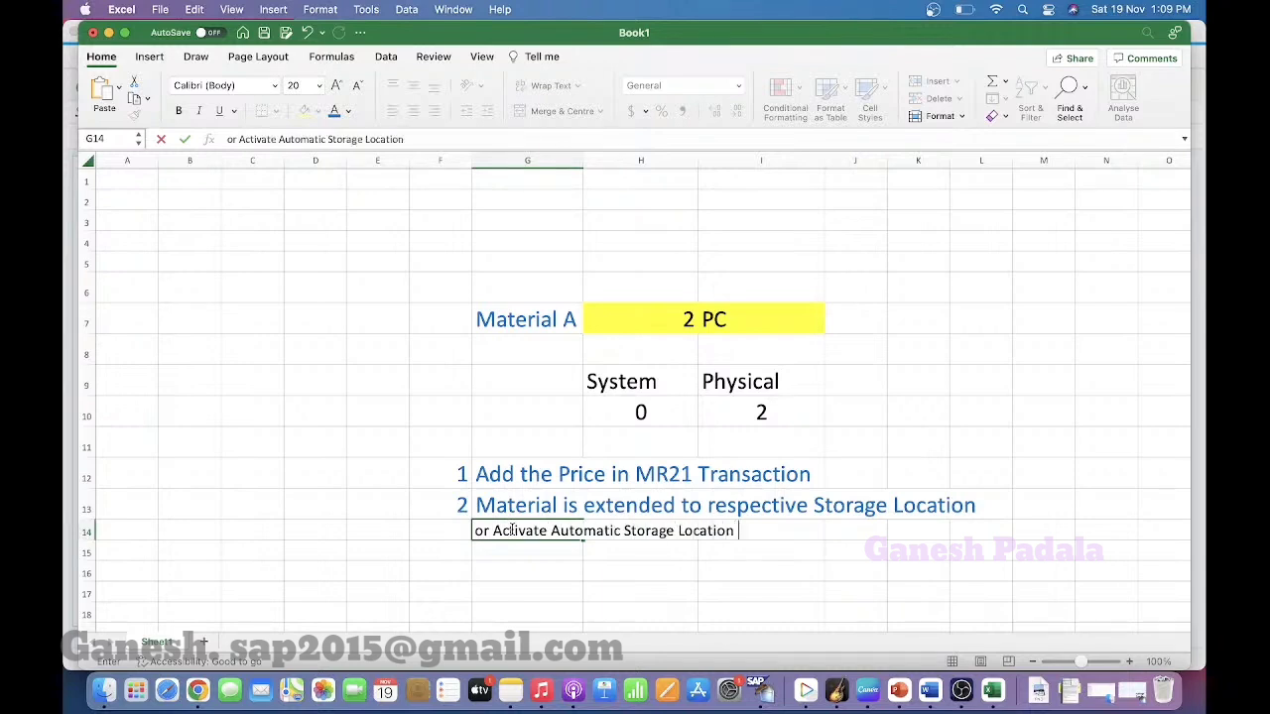
text( cor movemen)
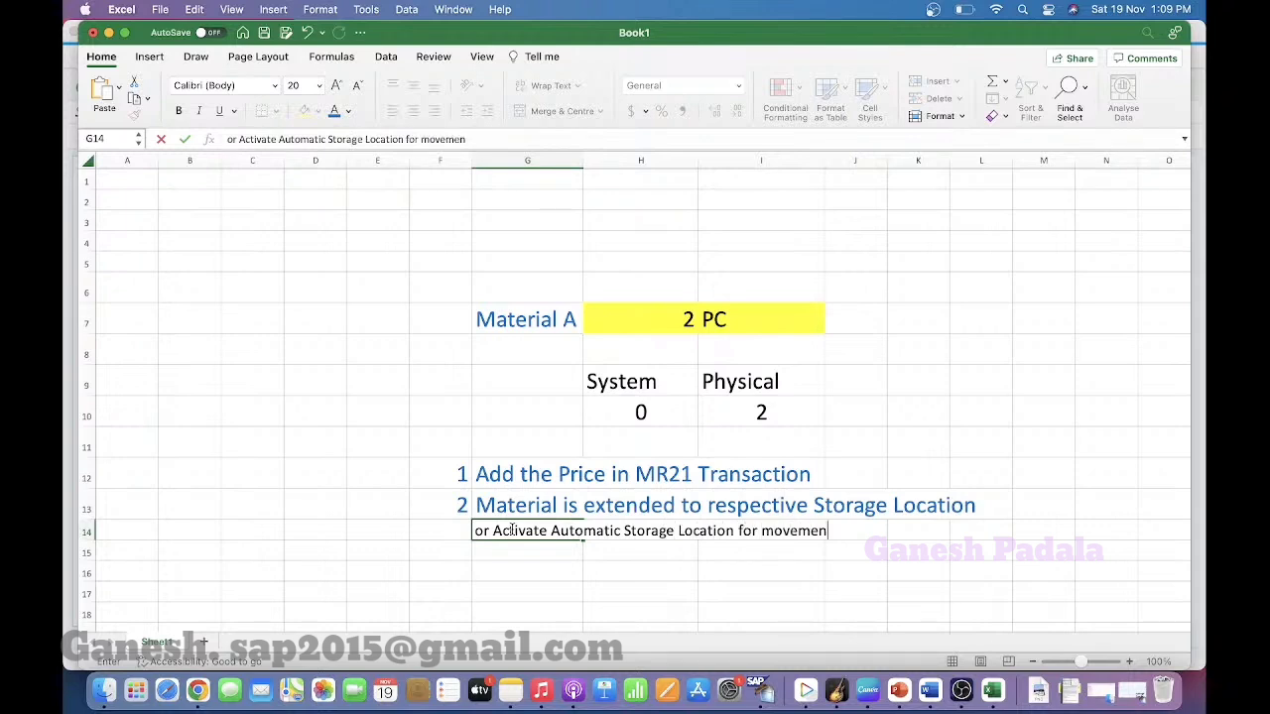
text(t type)
key(Return)
Copy G13's 30pt blue formatting onto the G14 note with Format Painter.
click(491, 529)
click(491, 506)
click(133, 116)
click(502, 532)
click(523, 477)
In SAP GUI, run MR21 and look at its Company Code and Plant fields.
key(super+Tab)
text(mr21)
key(Return)
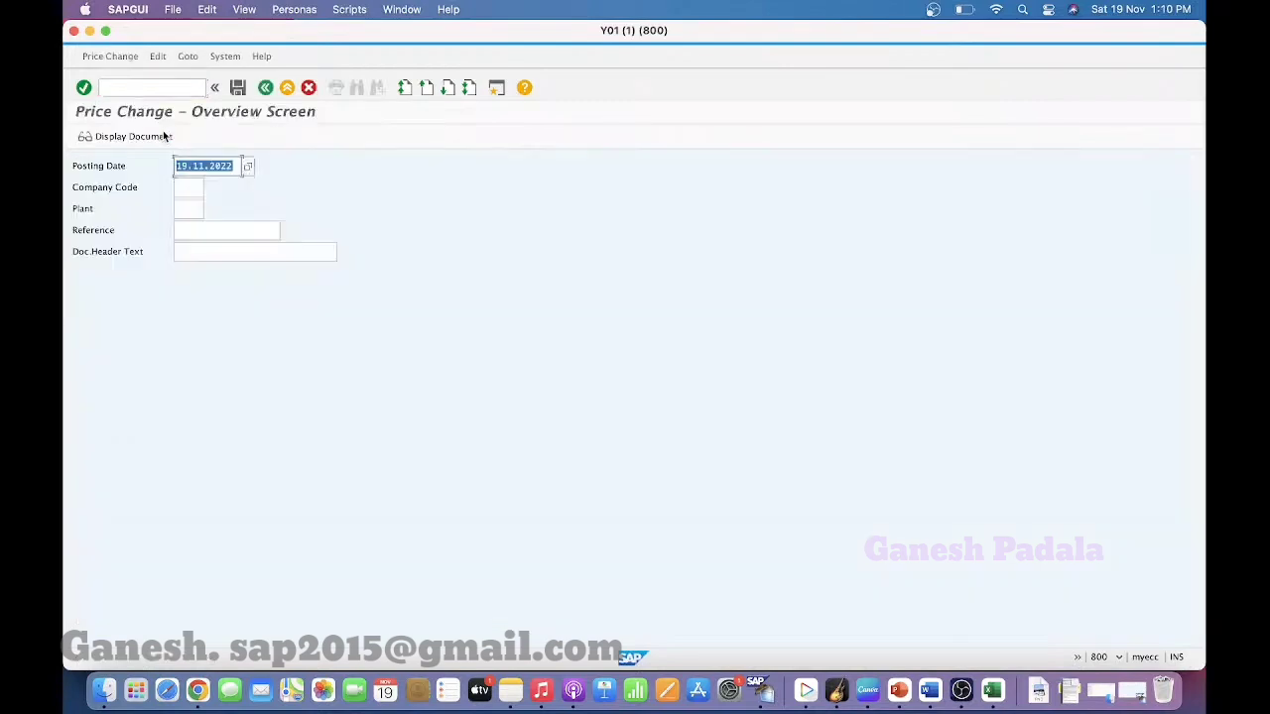
click(192, 188)
click(191, 210)
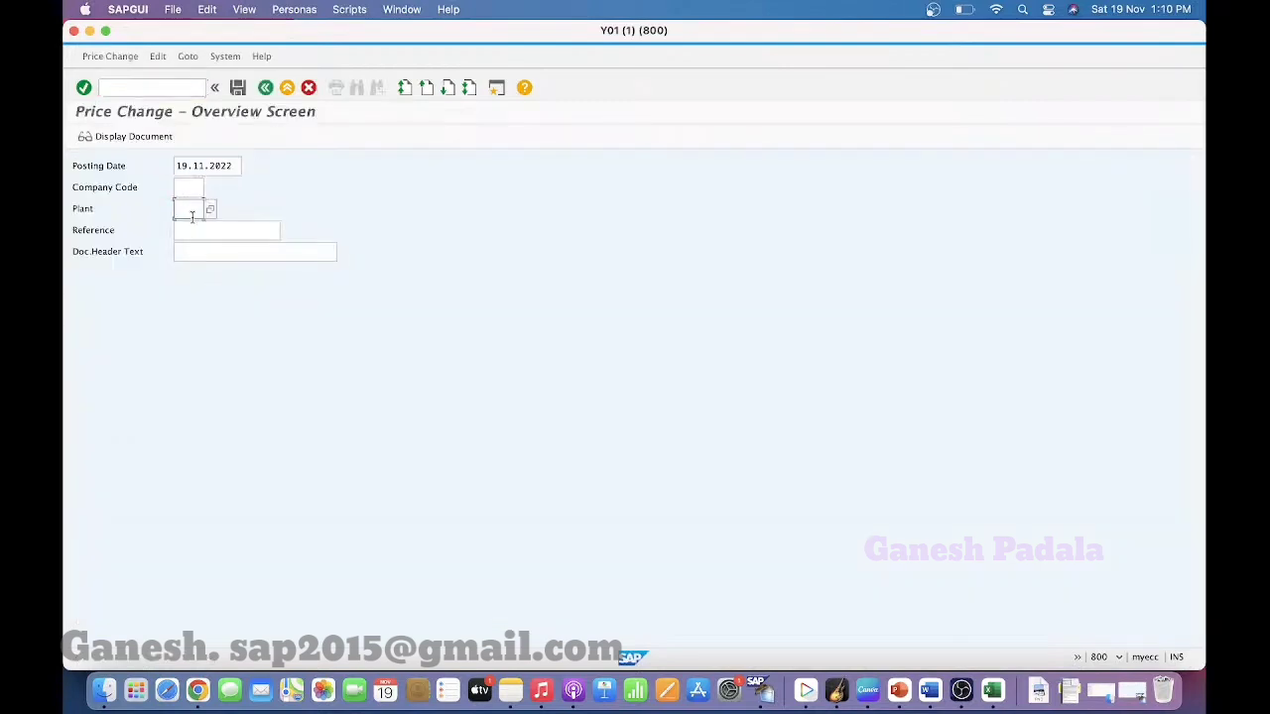
Open /nmmsc's collective storage location entry, then move on to /nspro.
click(166, 88)
text(/nmmsc)
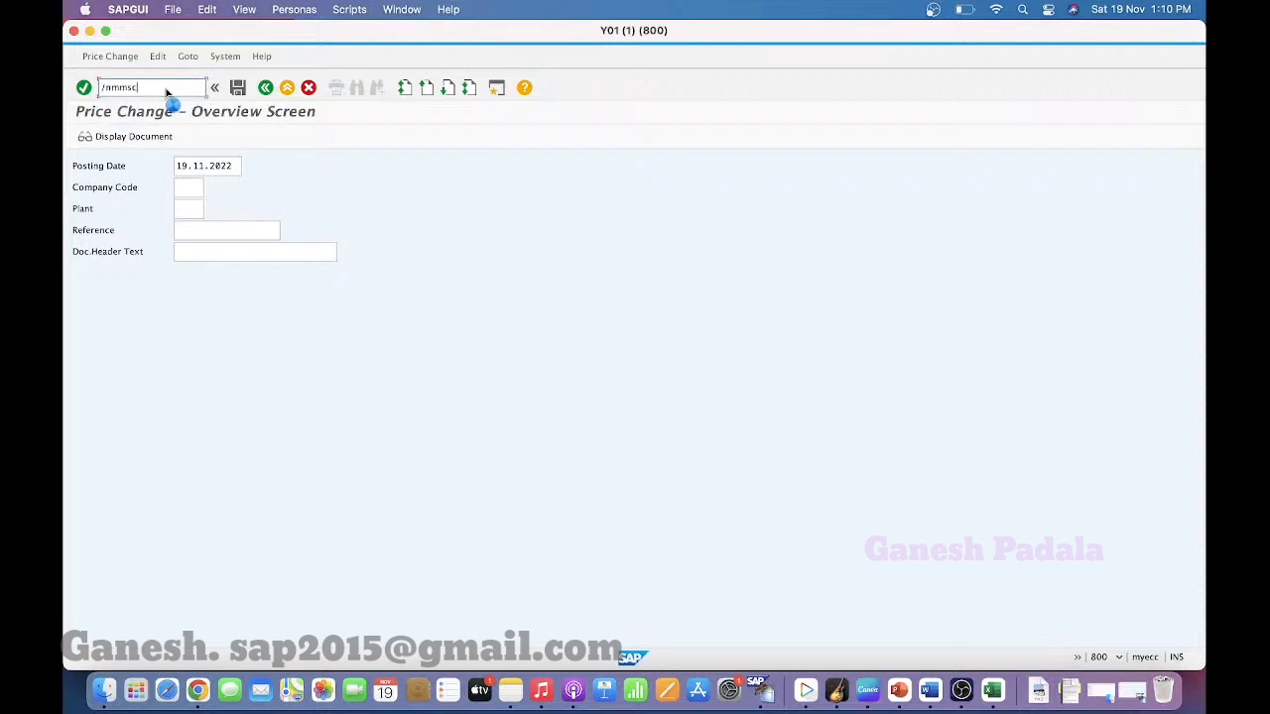
key(Return)
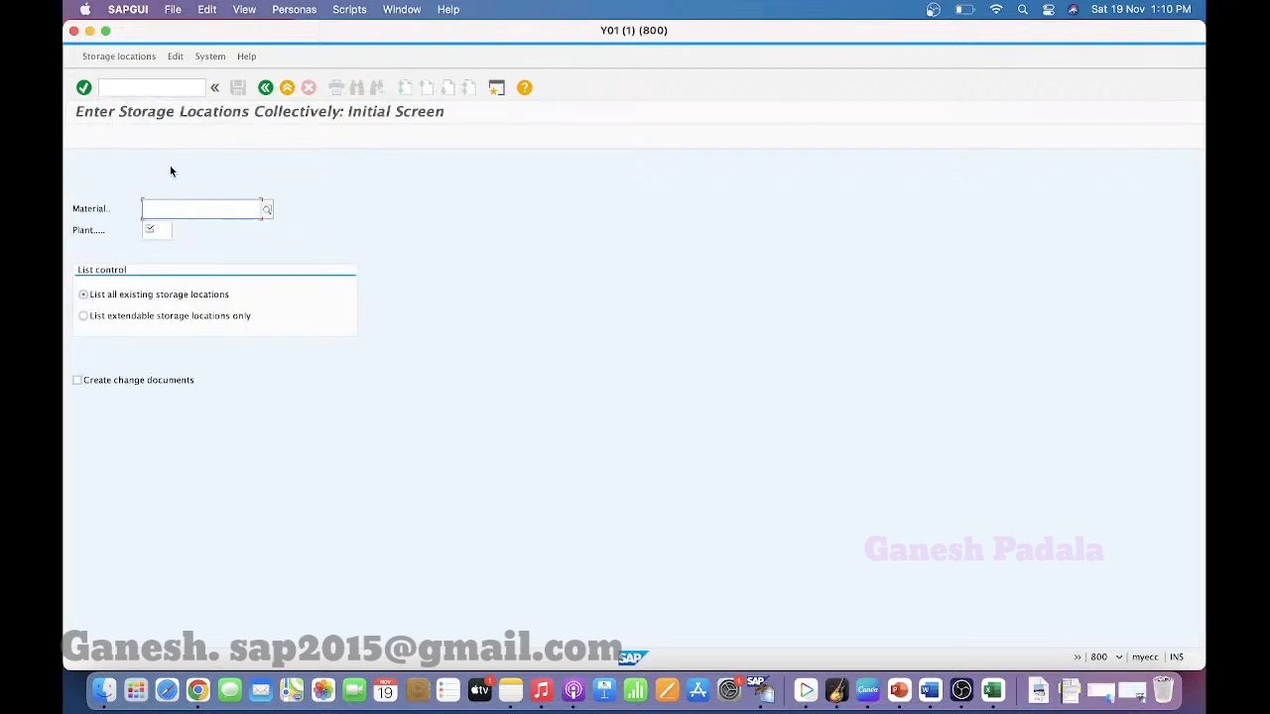
click(133, 87)
text(/)
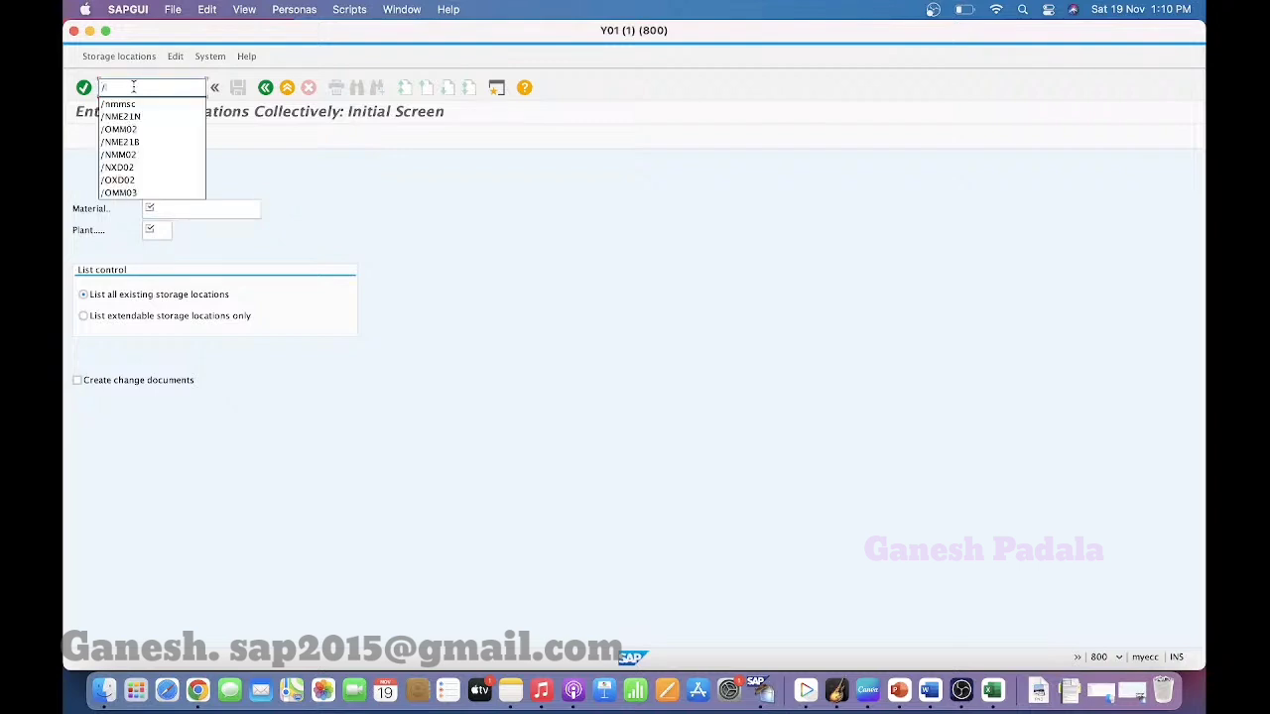
text(ns)
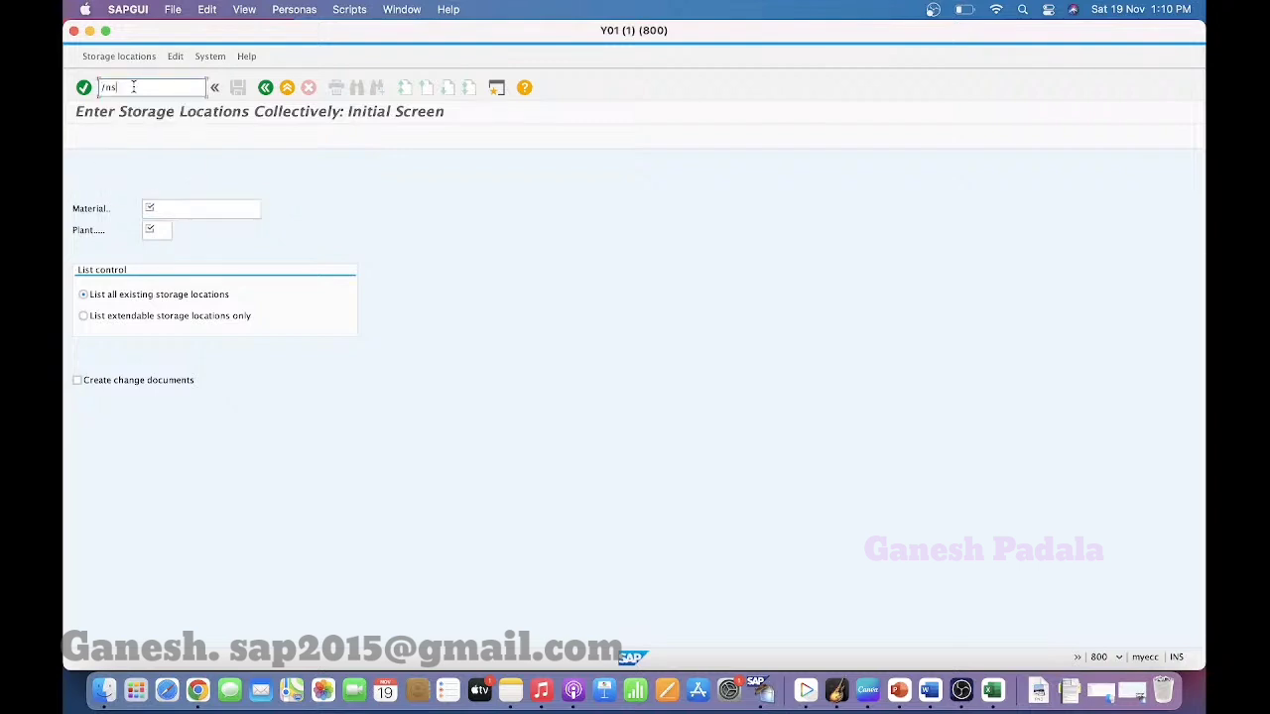
text(pro)
key(Return)
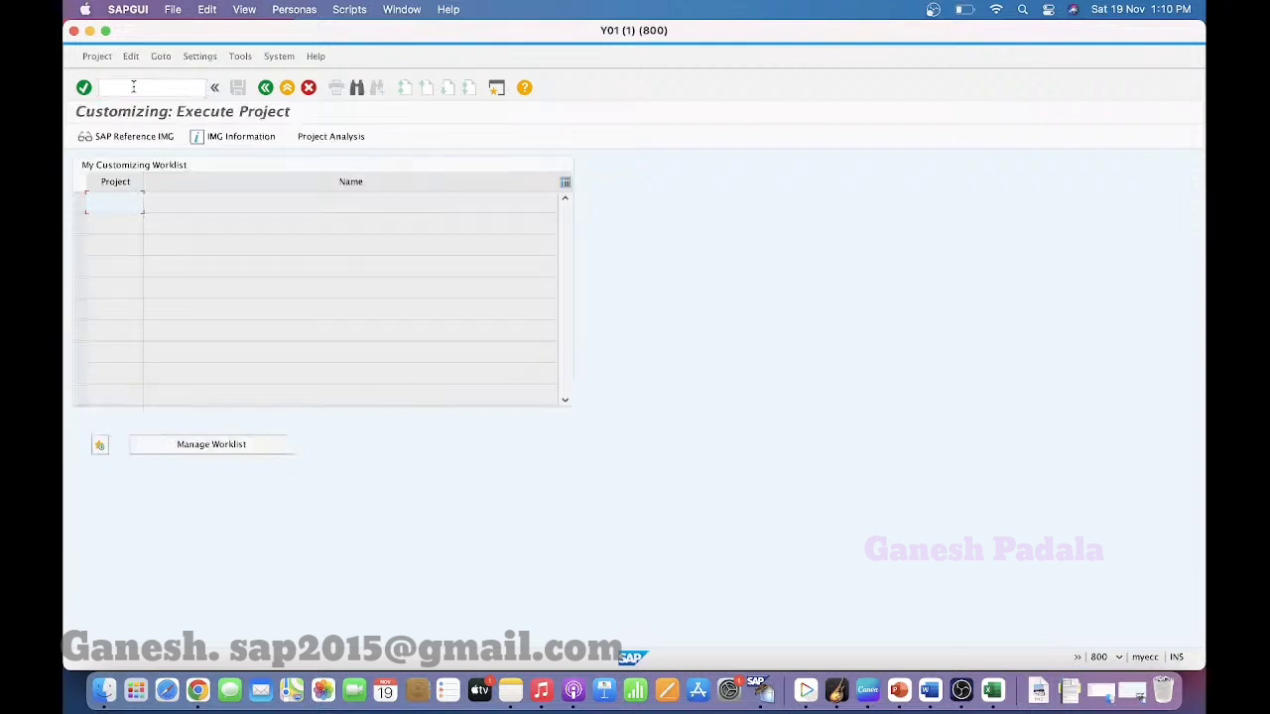
In the Reference IMG, open Materials Management > Inventory Management > Goods Receipt > Create Storage Location Automatically for movement types.
click(130, 138)
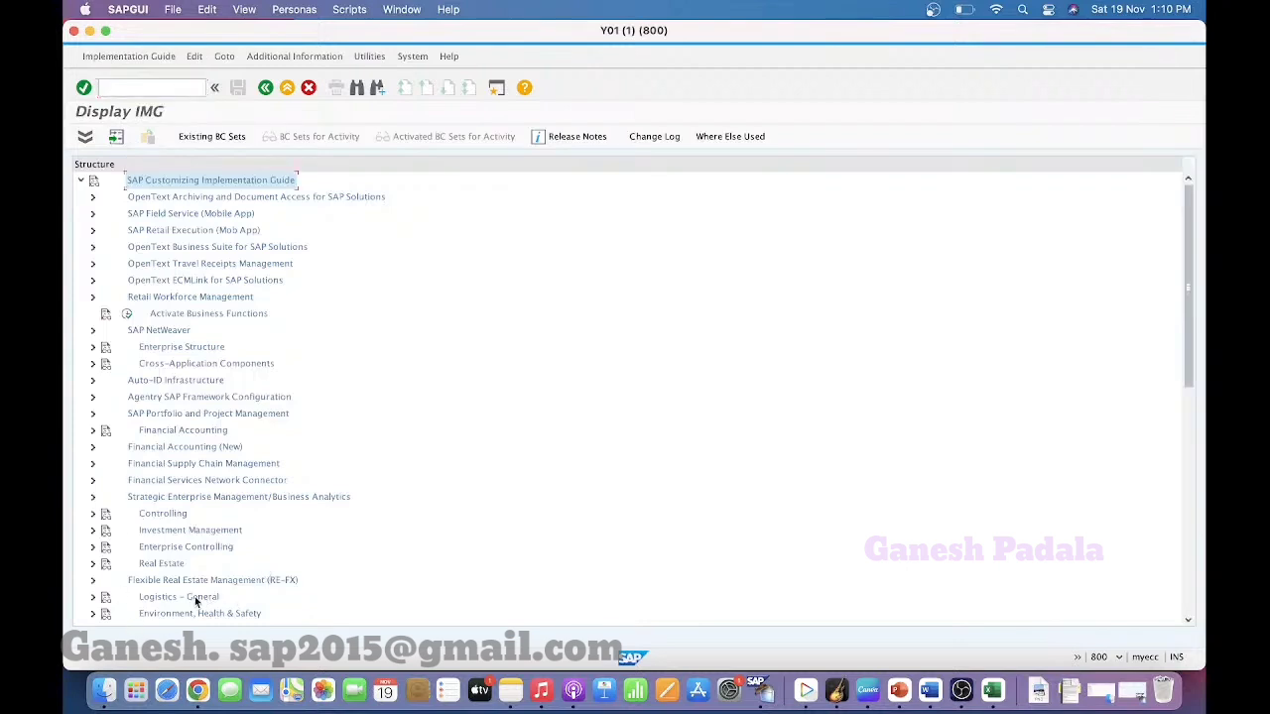
key(Down)
key(Down)
key(Down)
key(Down)
key(Down)
key(Down)
key(Down)
key(Down)
key(Down)
key(Down)
key(Down)
key(Down)
key(Down)
key(Down)
key(Down)
key(Down)
key(Down)
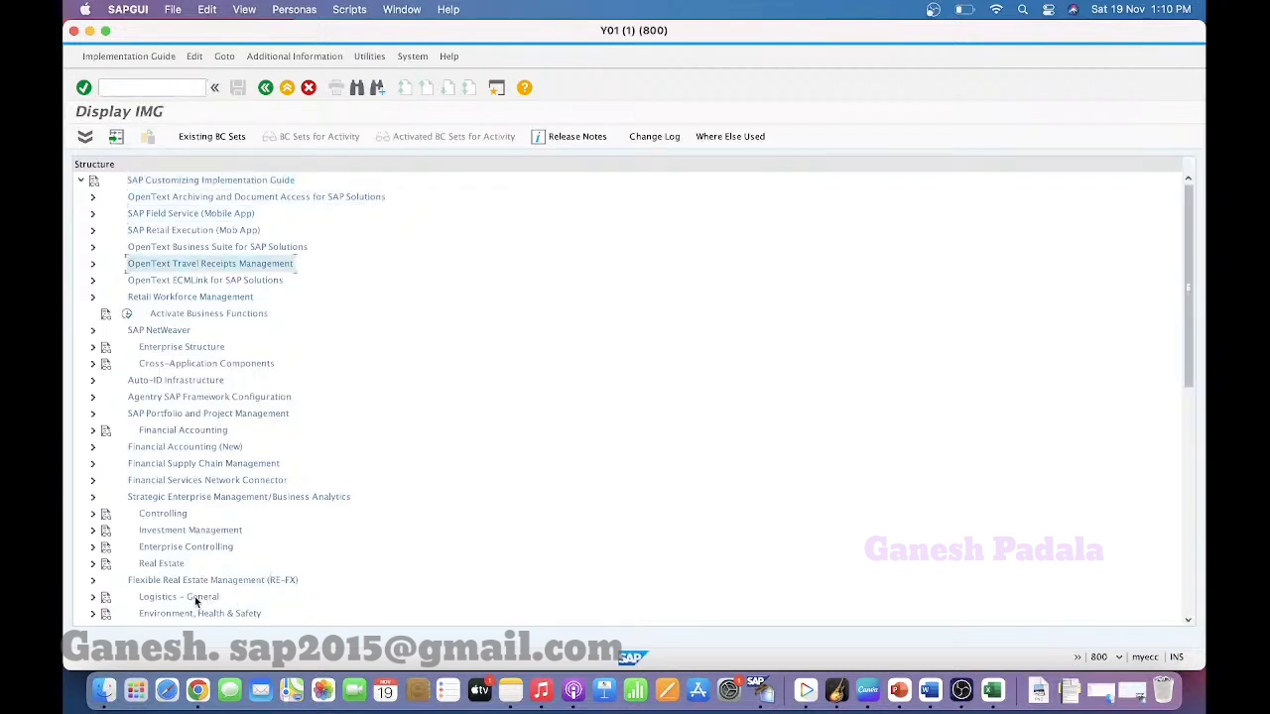
key(Down)
key(Down)
key(Down)
key(Down)
key(Down)
key(Down)
key(Down)
key(Down)
key(Down)
key(Down)
key(Down)
key(Down)
key(Down)
key(Down)
key(Down)
key(Down)
key(Down)
key(Down)
key(Down)
key(Down)
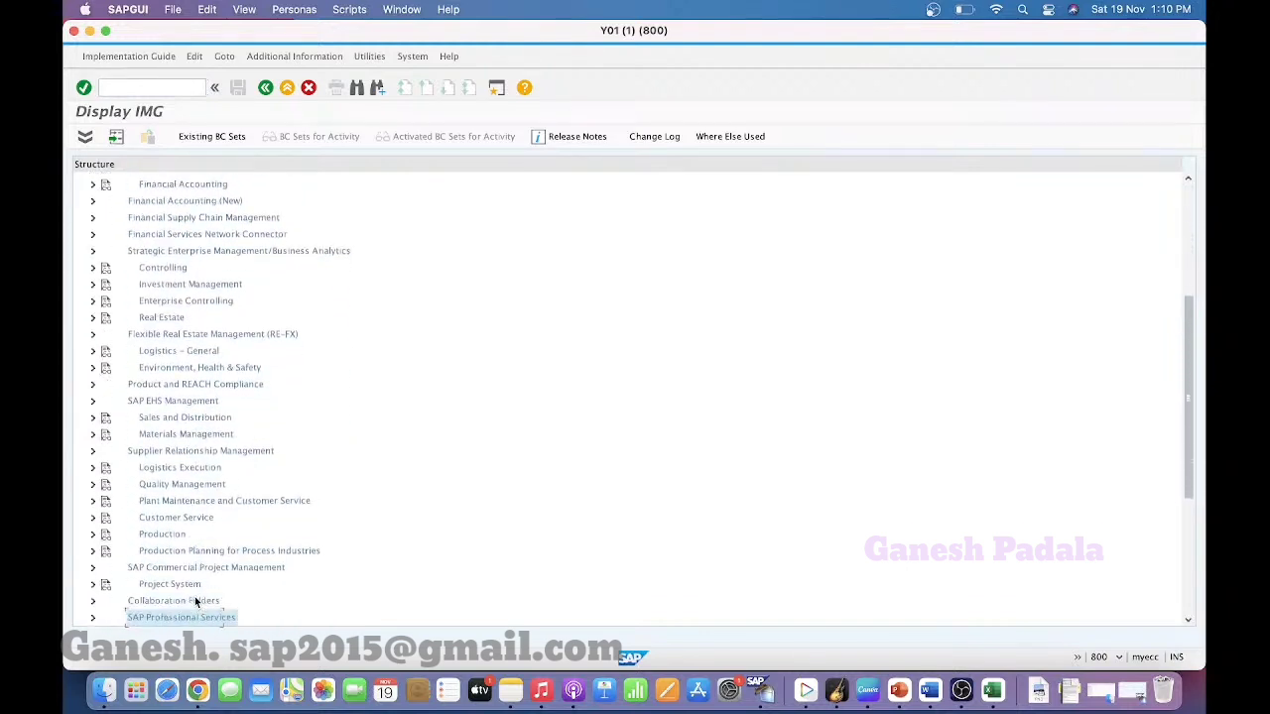
click(92, 436)
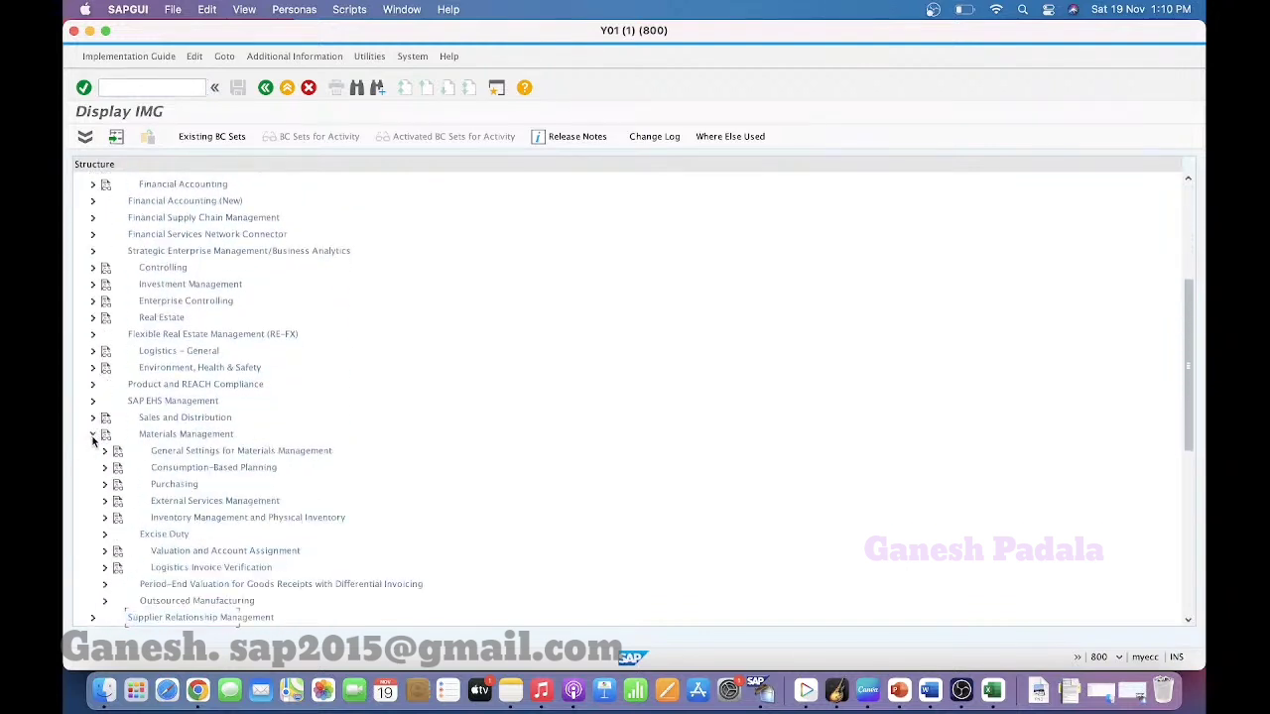
click(103, 518)
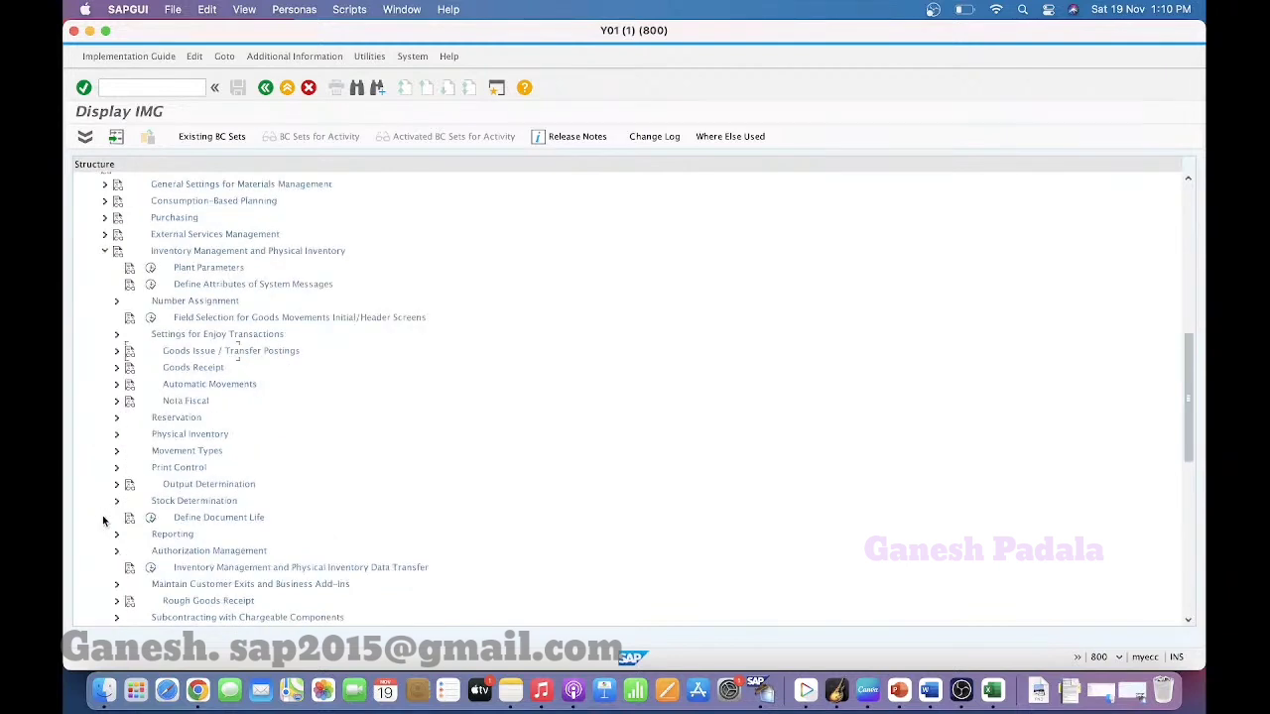
click(115, 368)
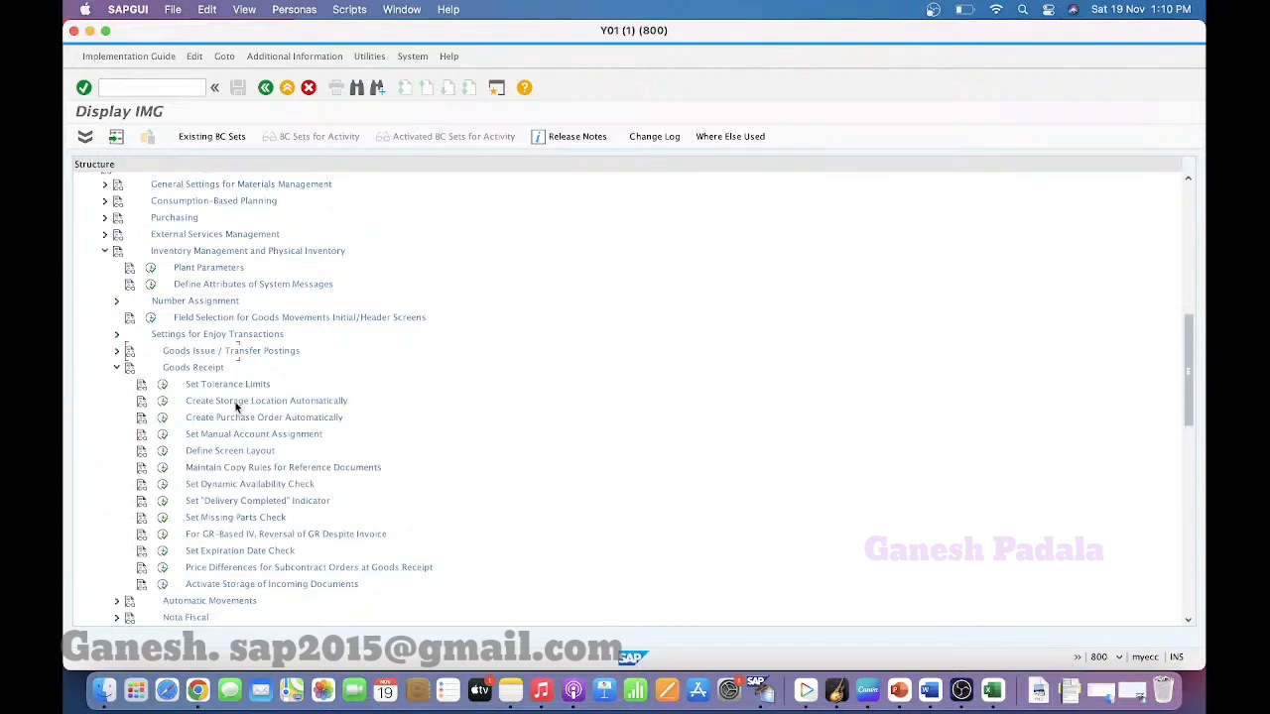
click(163, 400)
click(142, 281)
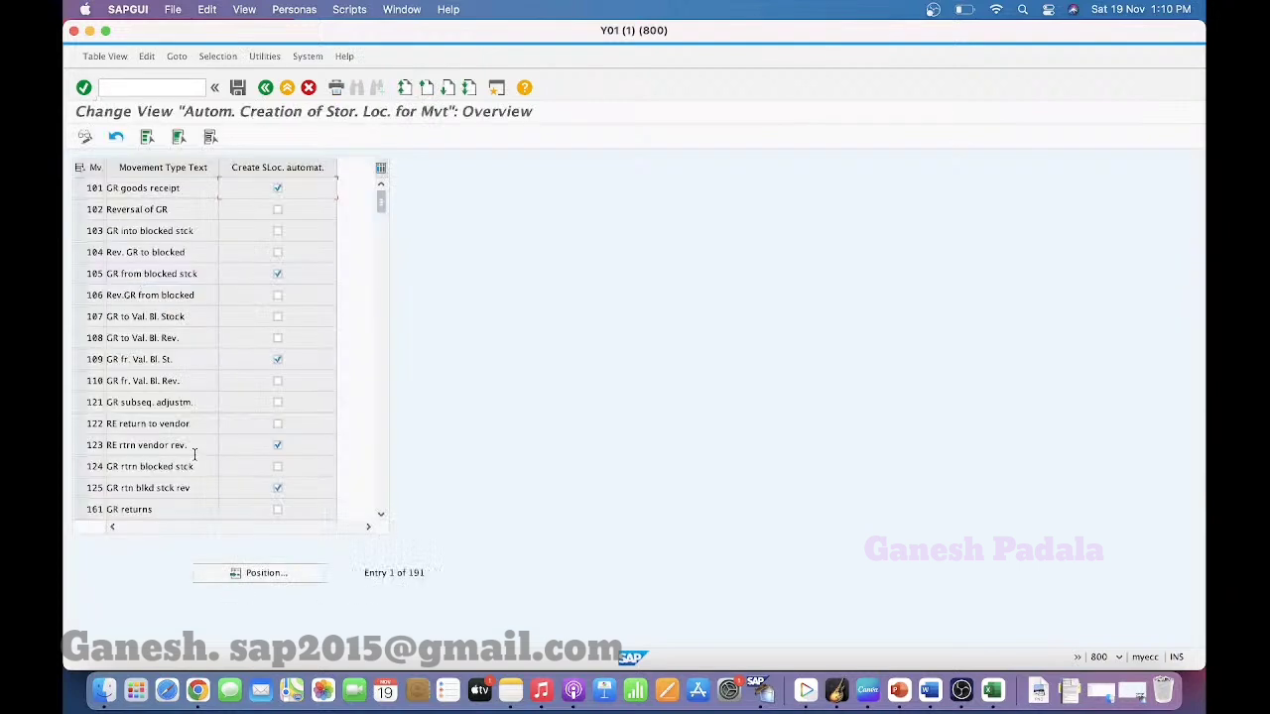
Position the movement-type table on 701 and inspect the nearby entries, including 630C.
click(251, 574)
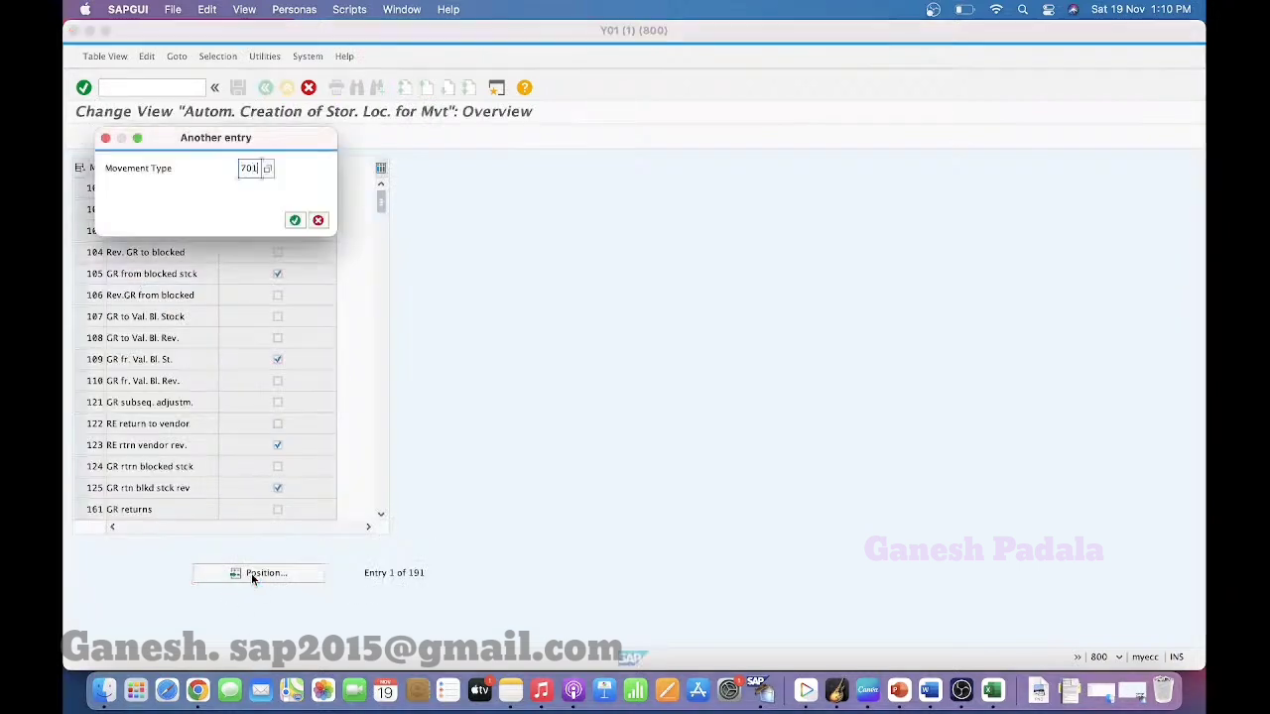
key(Return)
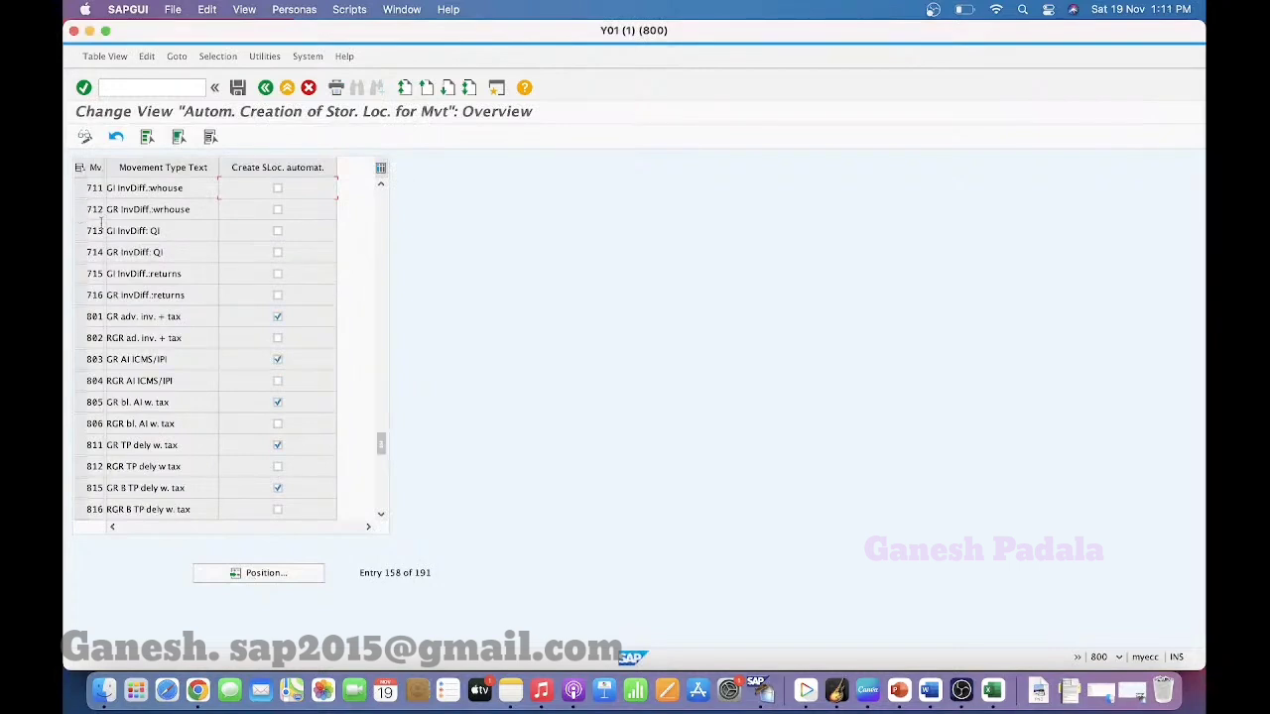
click(235, 575)
text(701)
key(Return)
click(380, 182)
click(380, 183)
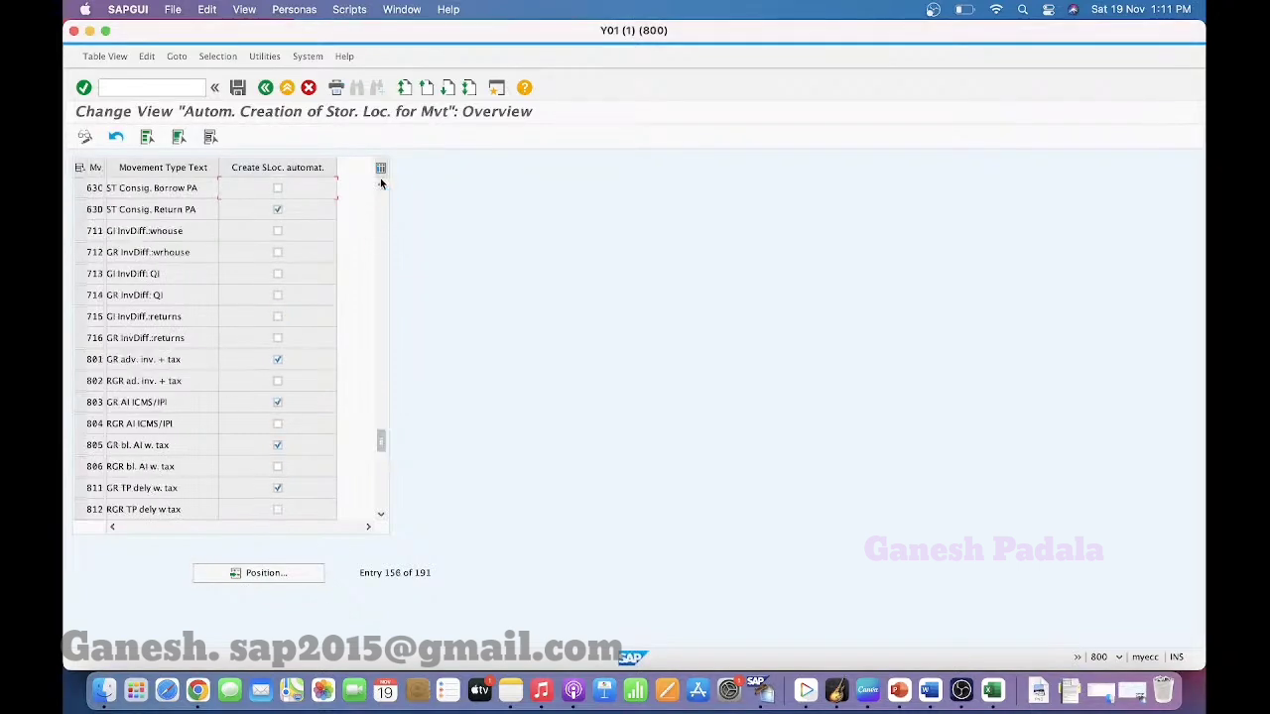
click(318, 198)
Go back to the IMG tree and reopen the movement-type table for automatic storage locations.
click(264, 88)
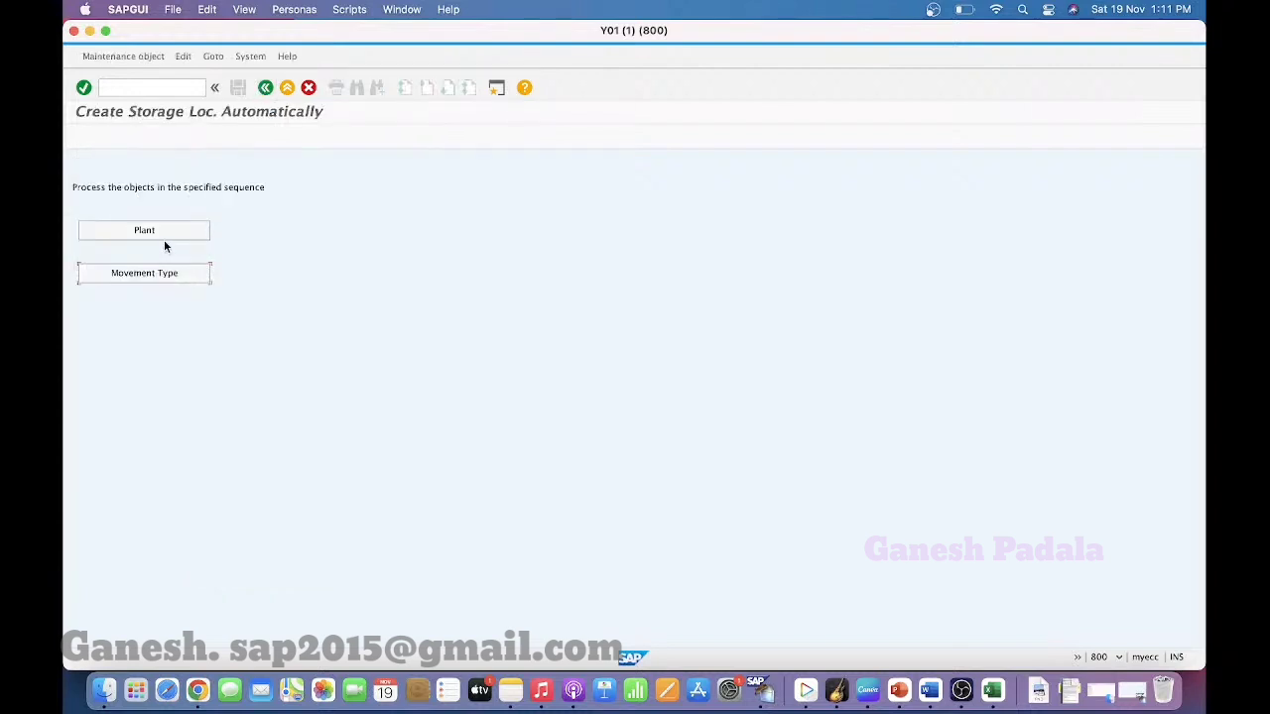
click(265, 88)
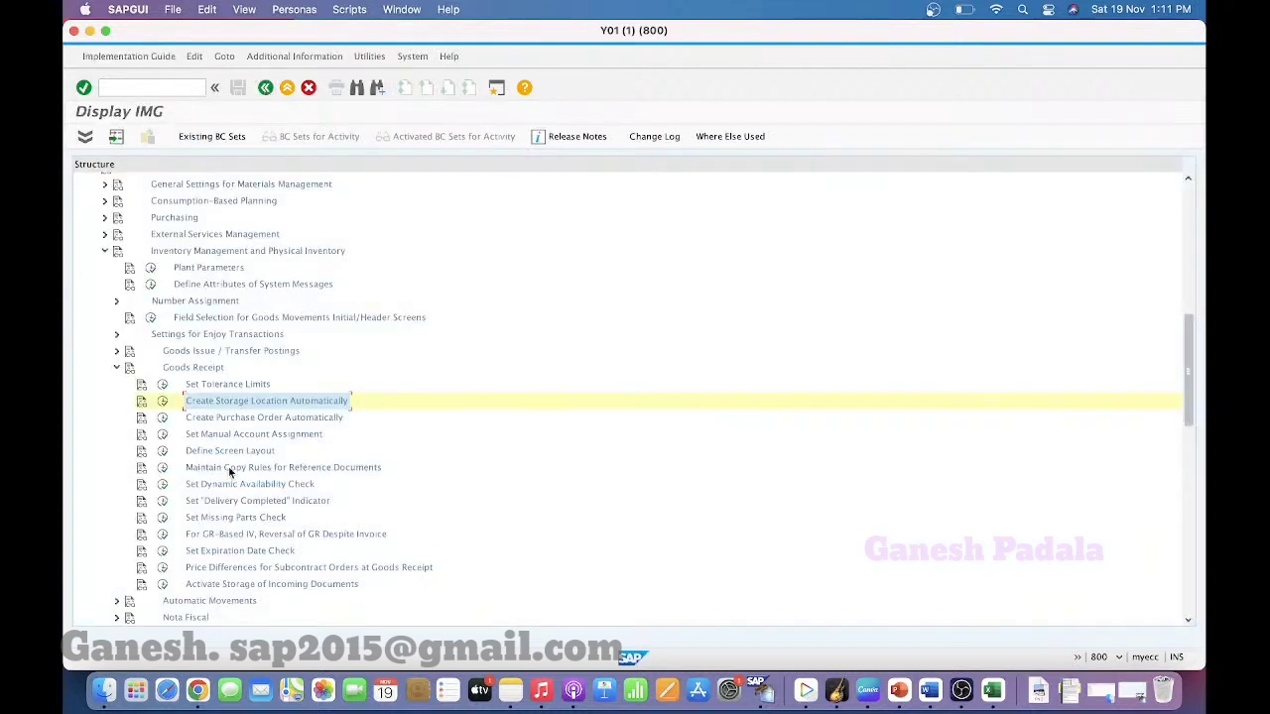
click(163, 403)
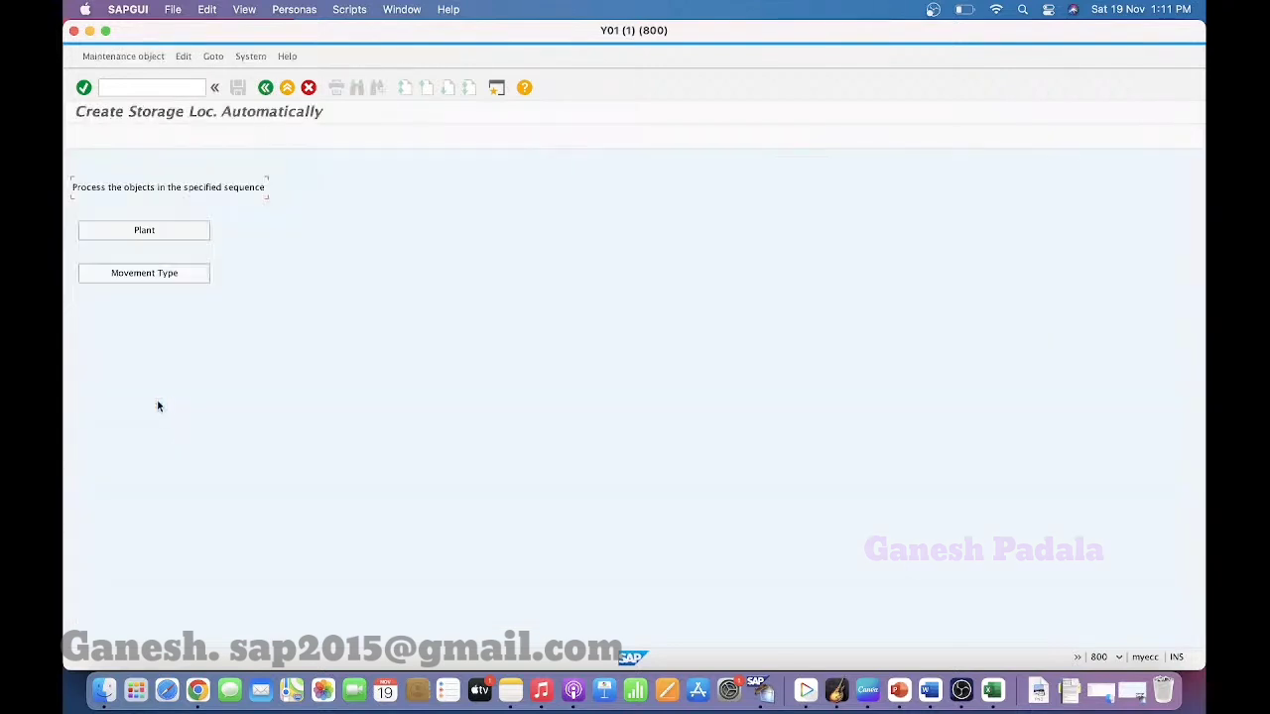
click(148, 274)
click(147, 277)
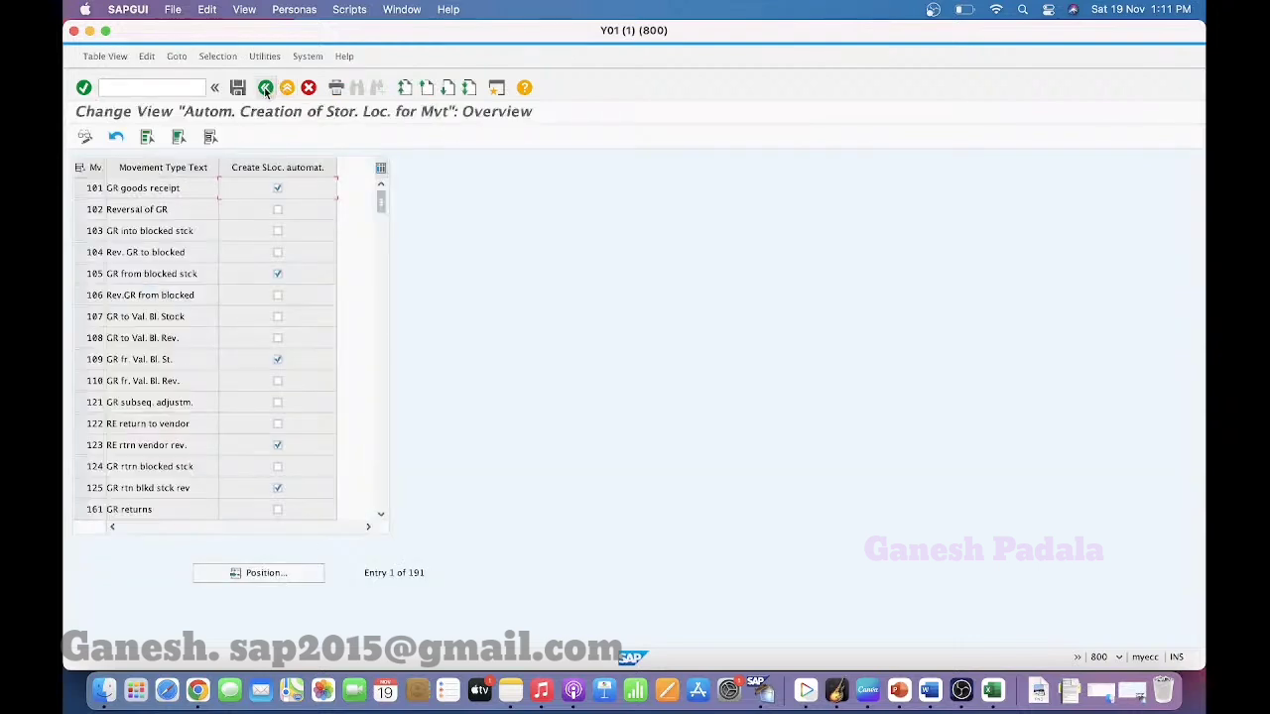
Jump to movement type 711 to check its automatic storage-location flag, then return to Excel.
click(262, 573)
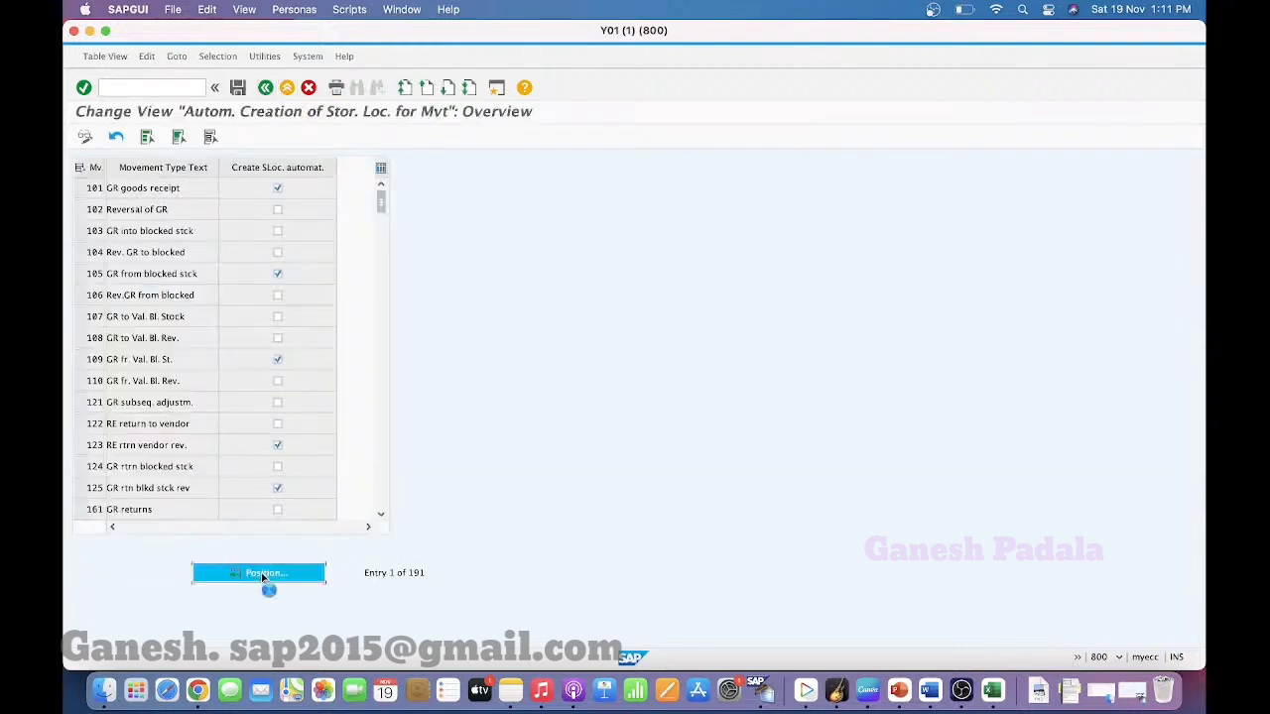
text(711)
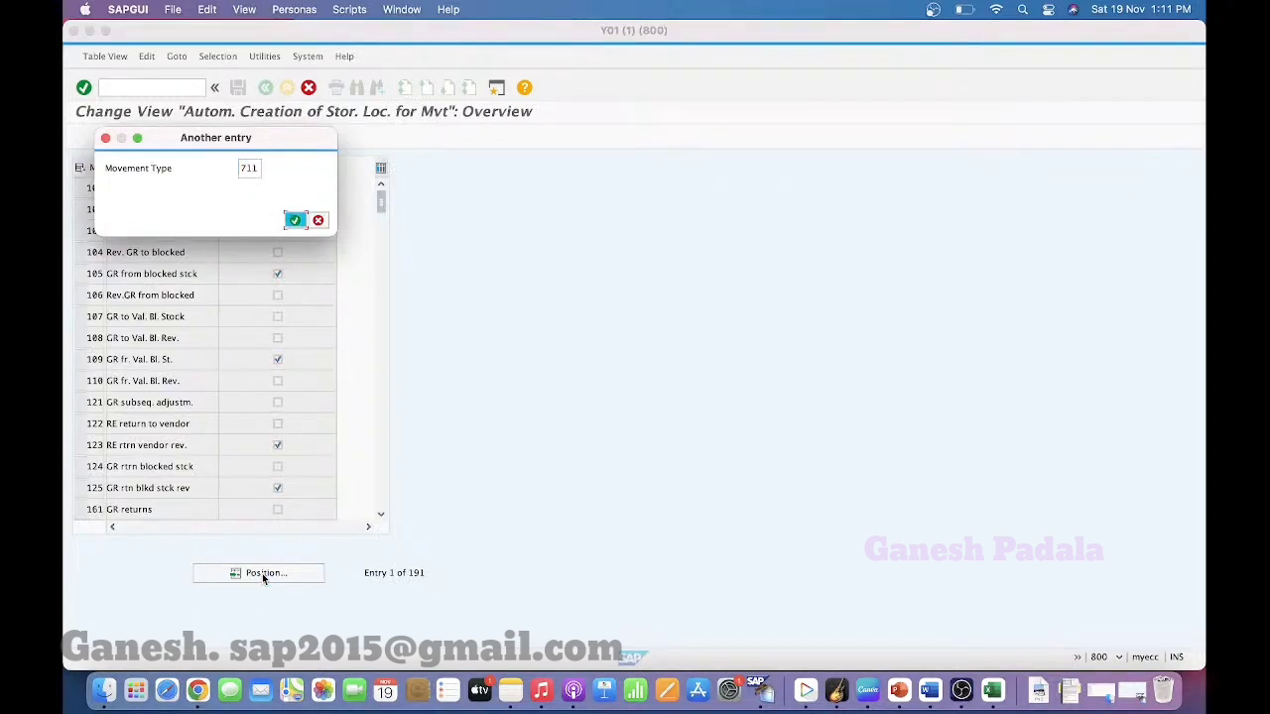
key(Return)
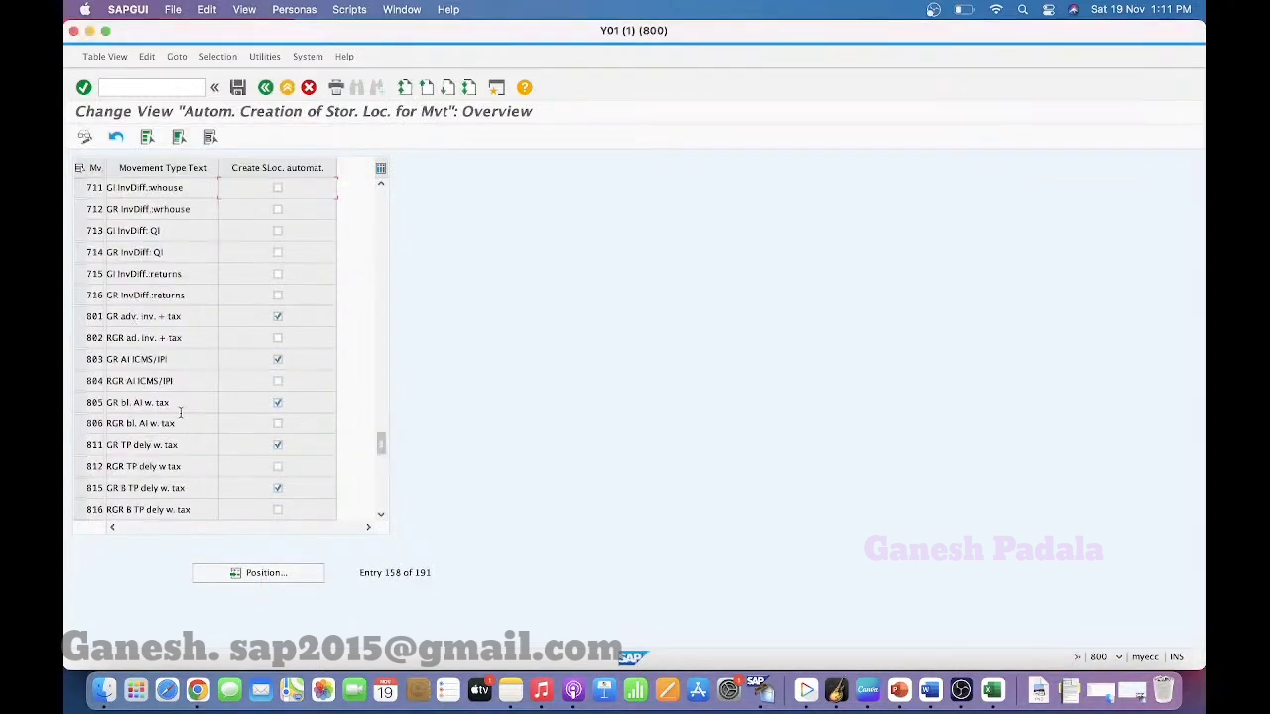
click(266, 88)
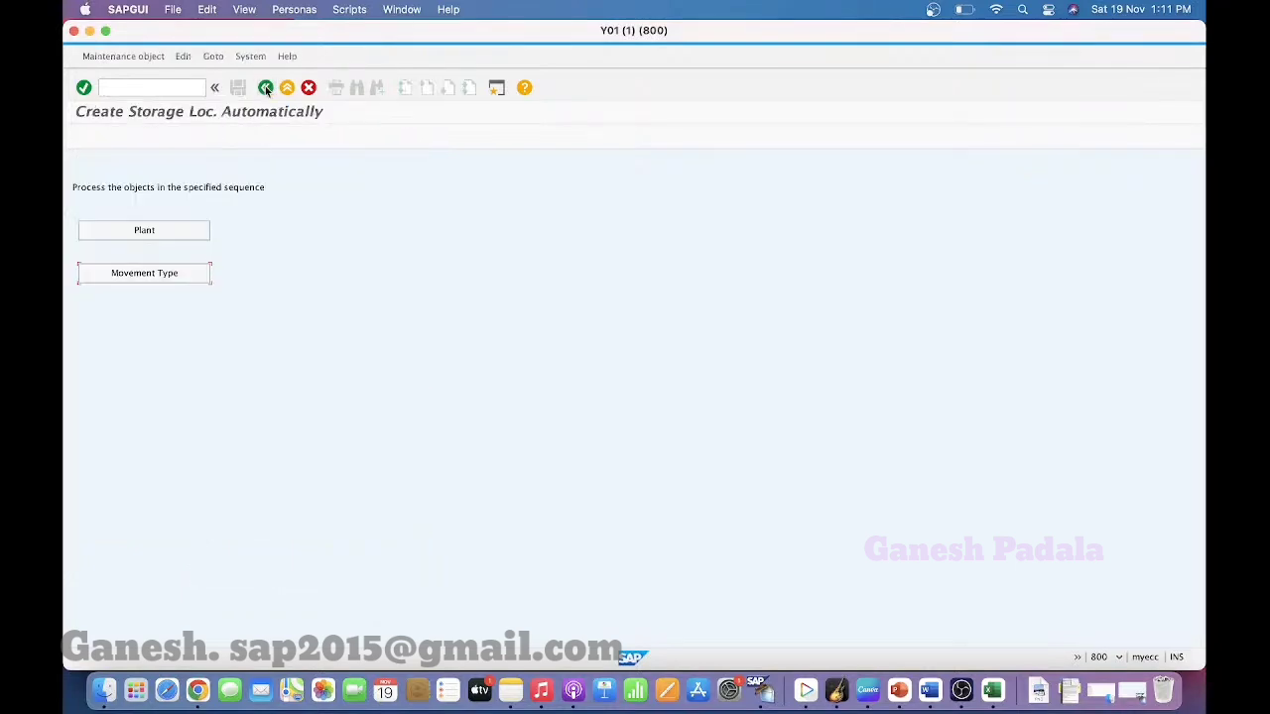
key(super+Tab)
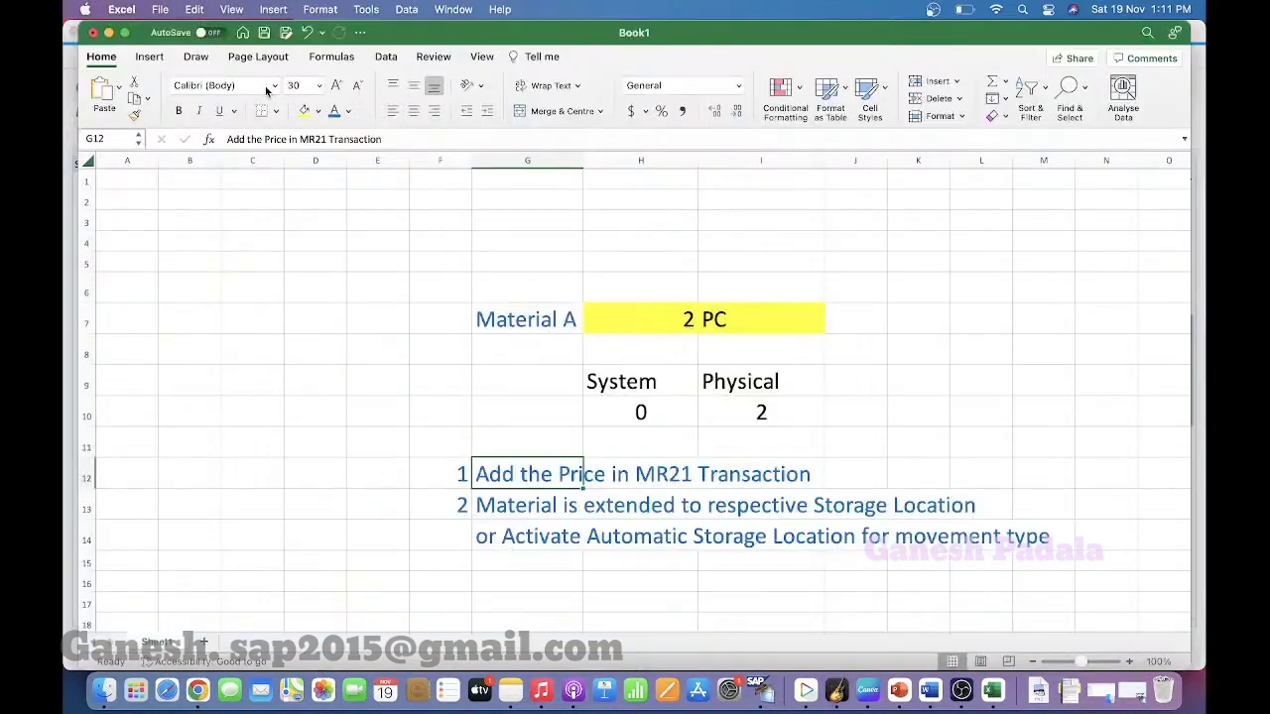
Delete the alternative note in G14 and resize column G to a moderate width.
click(493, 540)
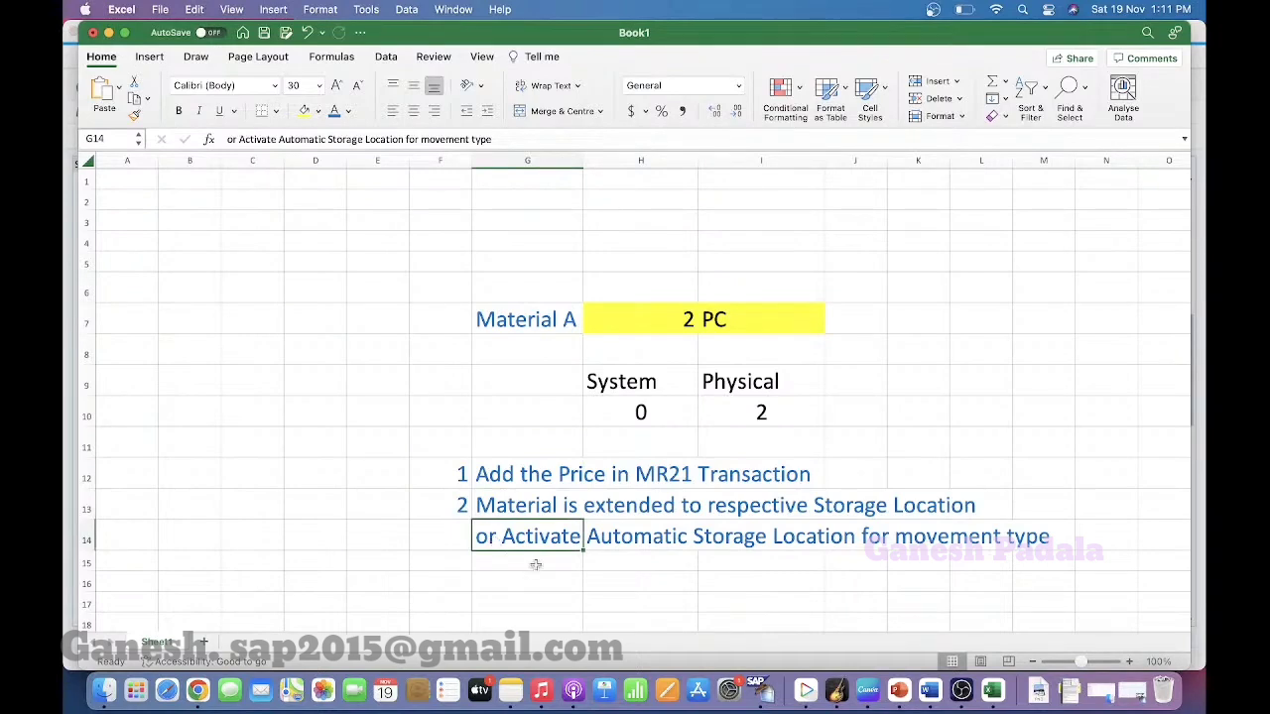
key(BackSpace)
click(529, 472)
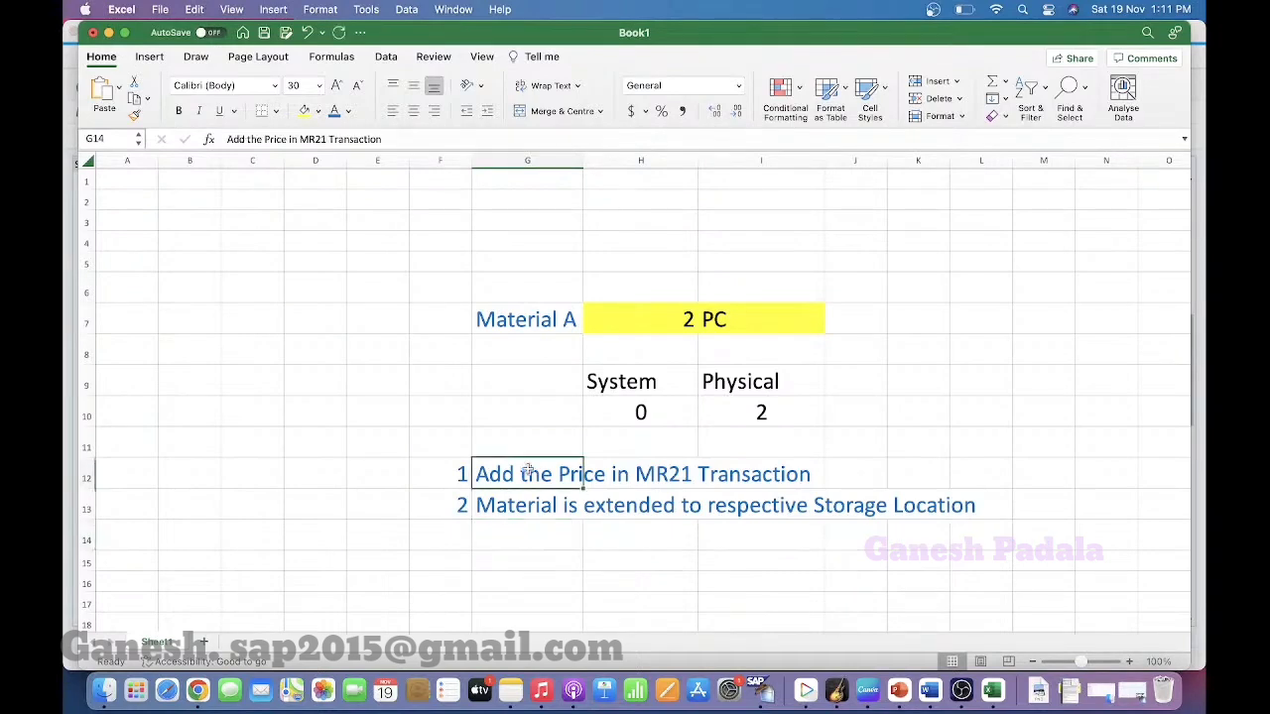
click(583, 173)
double_click(583, 160)
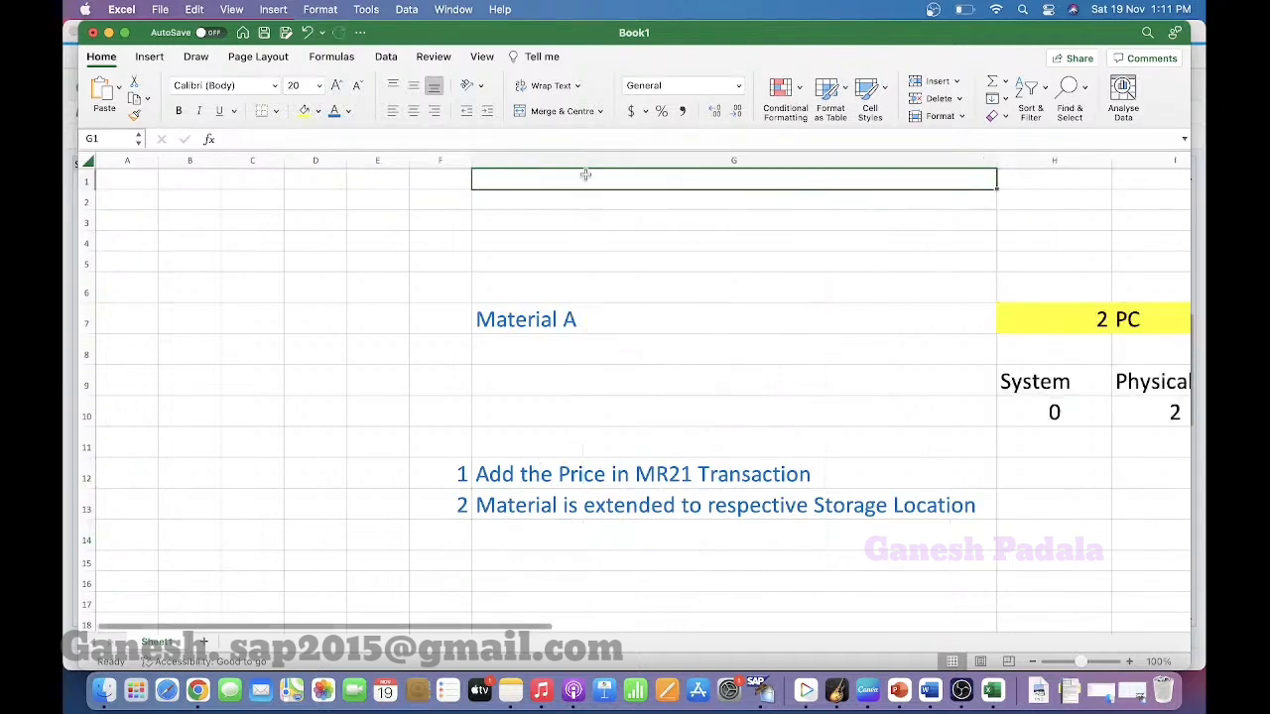
drag(996, 159, 656, 203)
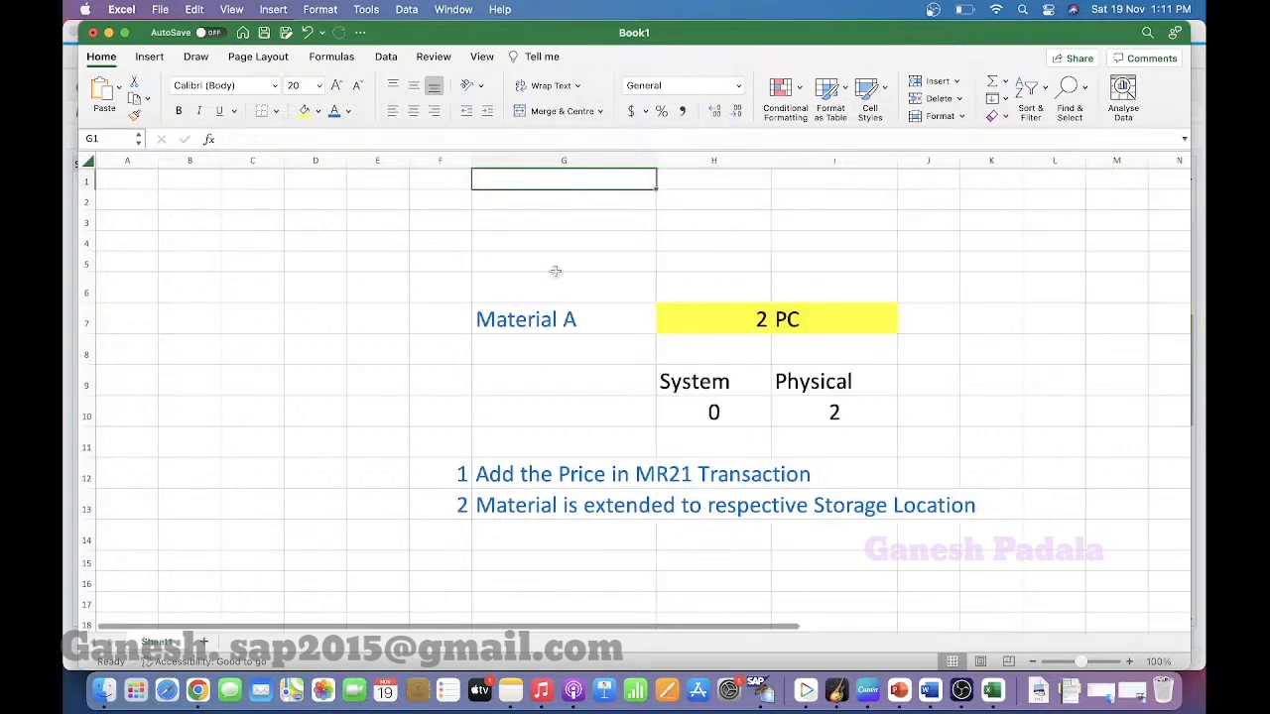
Point out the Material A label, the G12:G13 notes and the 2 PC quantity while explaining.
click(552, 321)
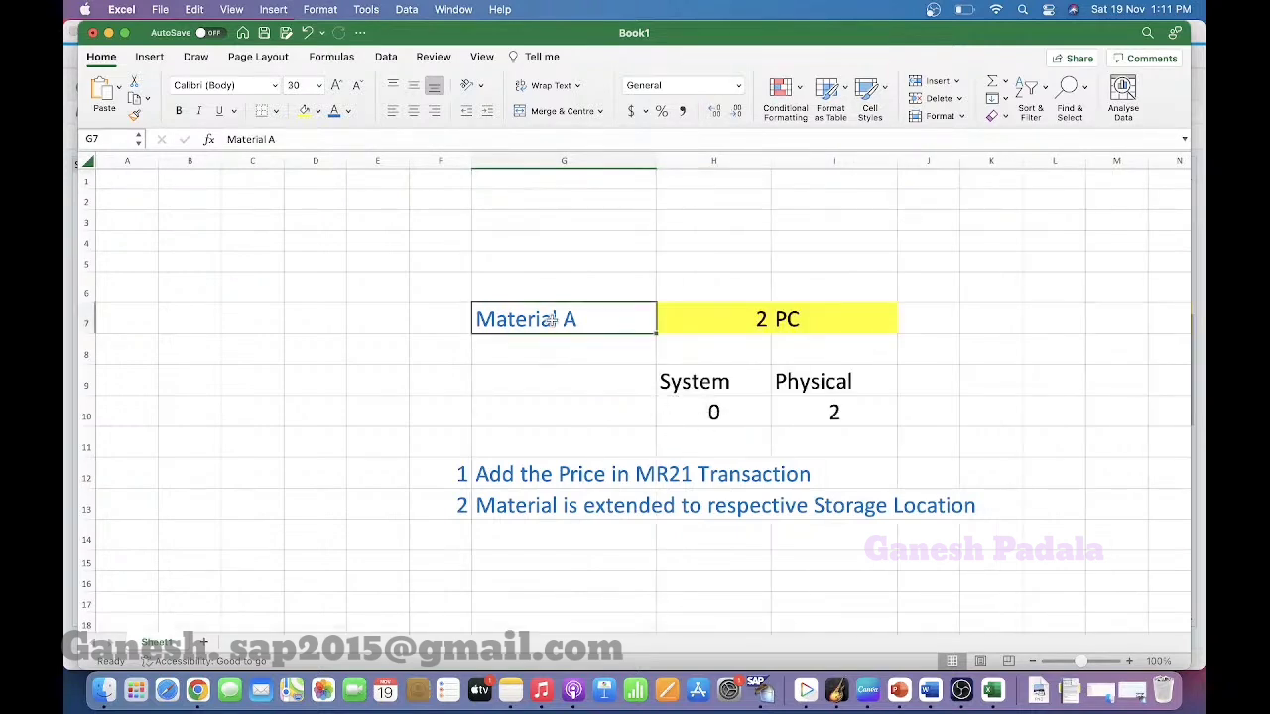
click(508, 498)
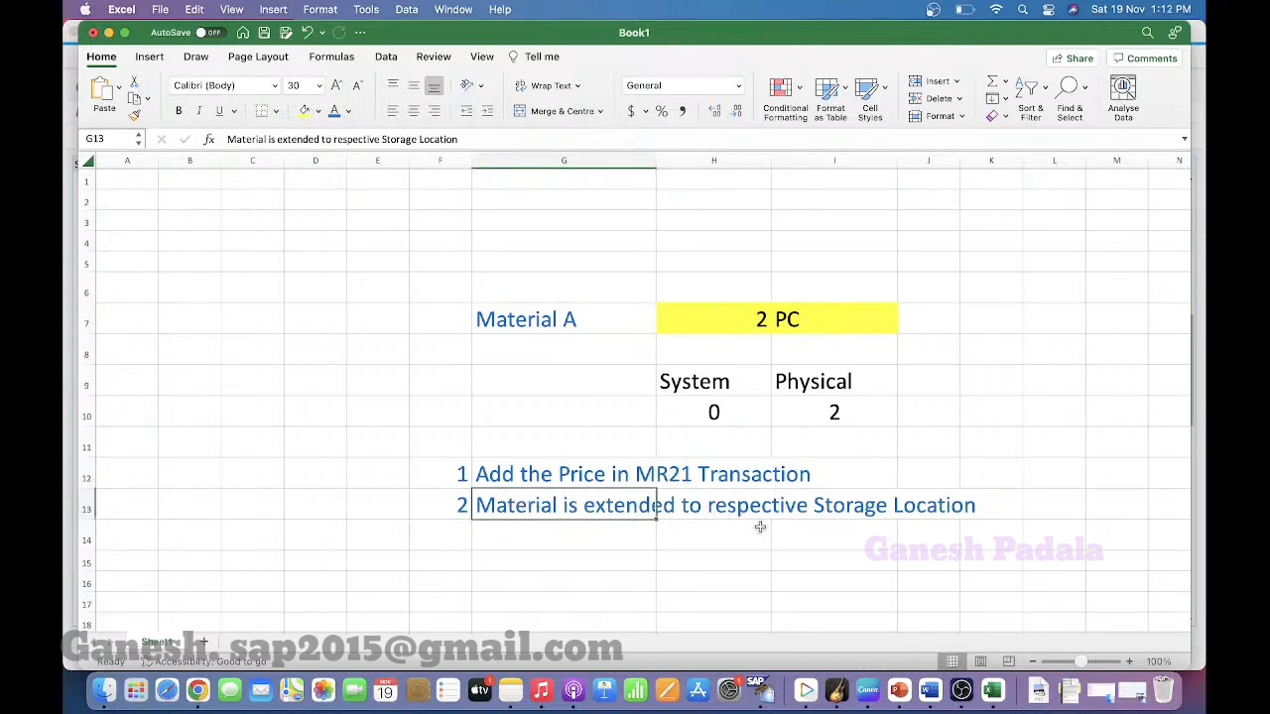
click(527, 474)
drag(526, 474, 522, 502)
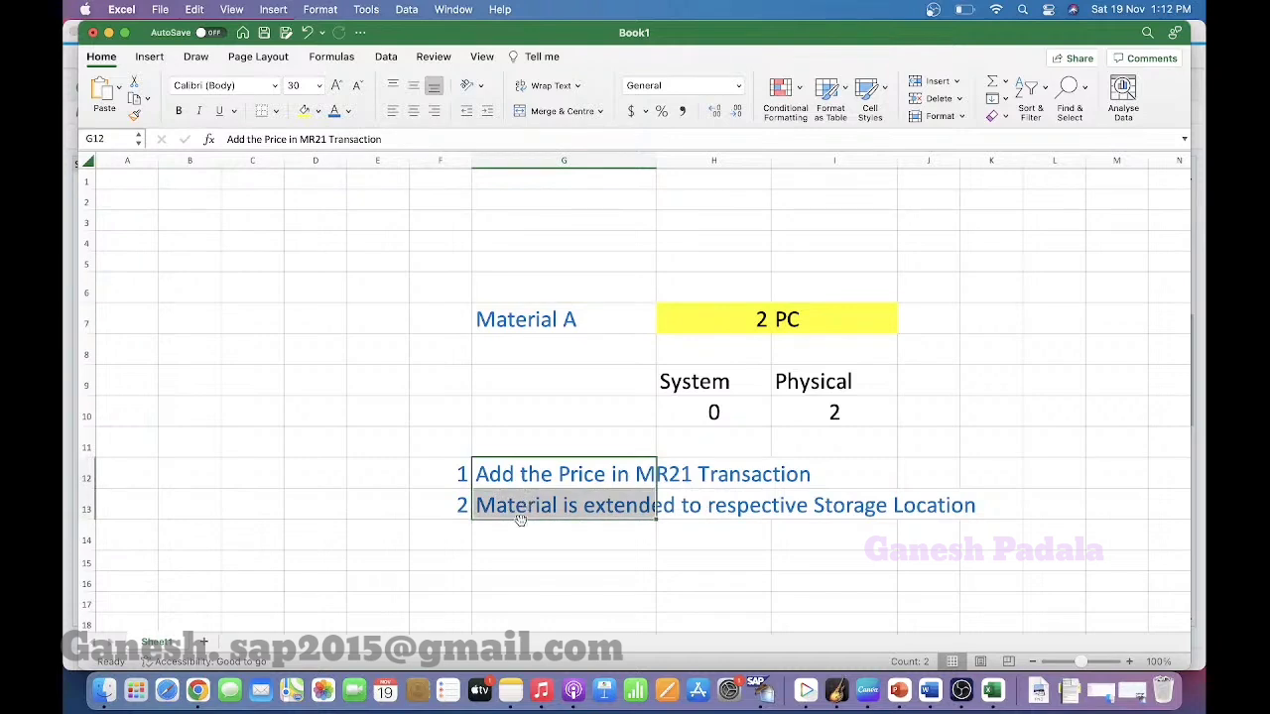
click(521, 503)
click(747, 324)
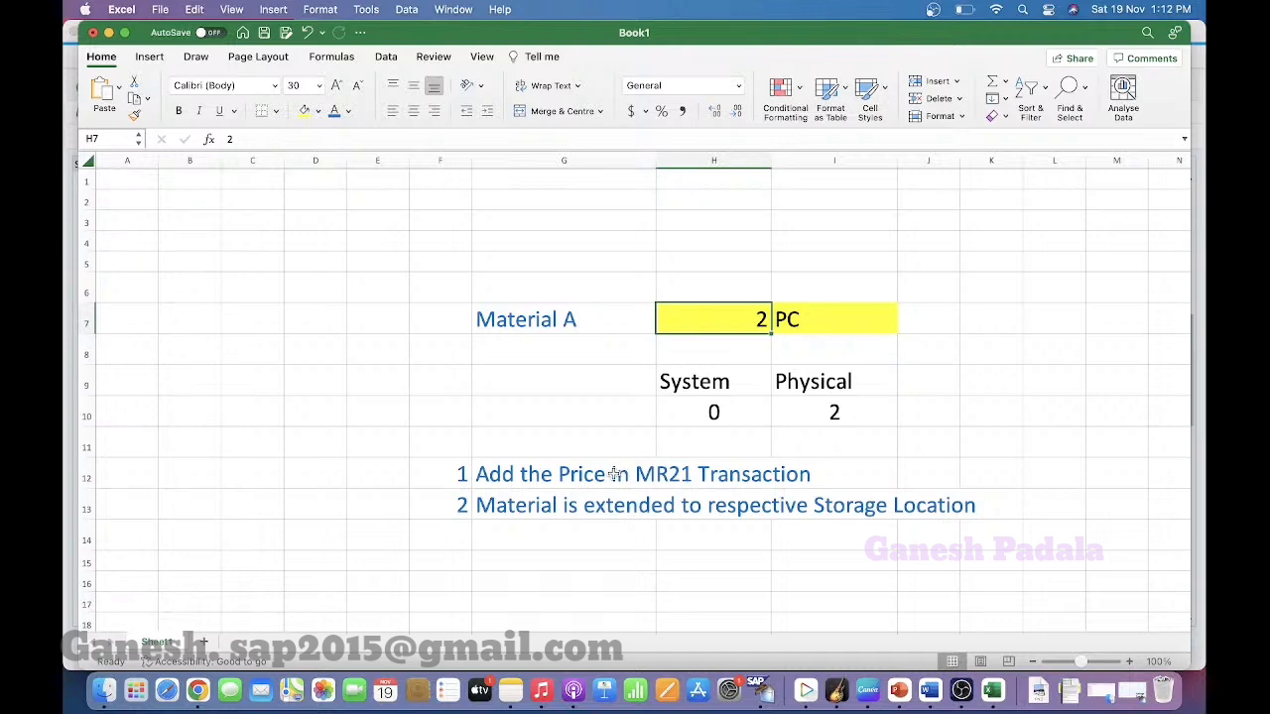
click(574, 507)
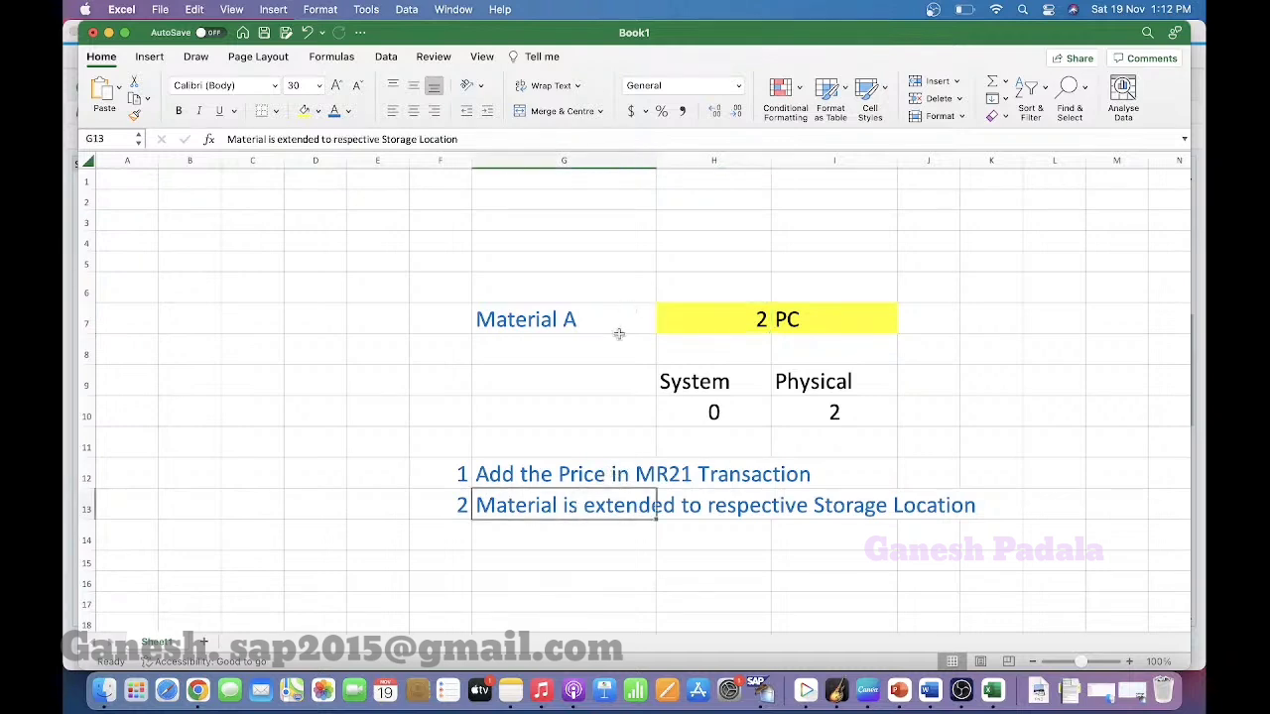
click(543, 473)
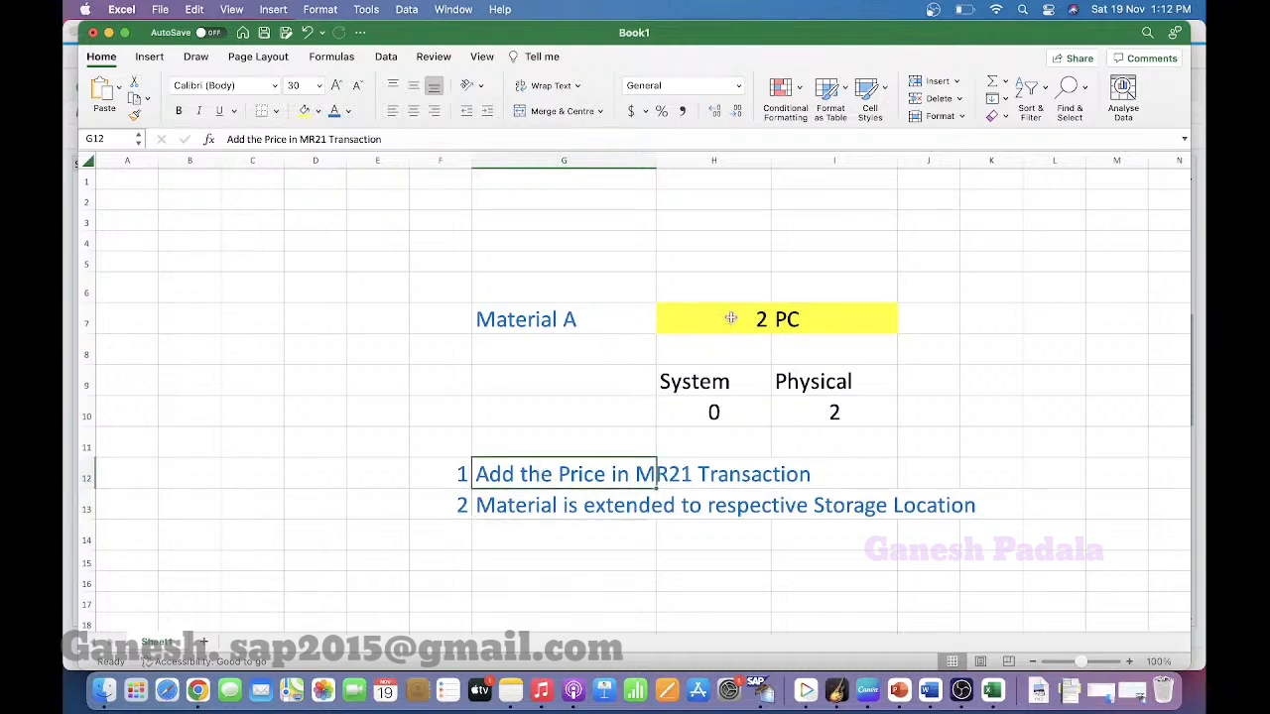
click(730, 317)
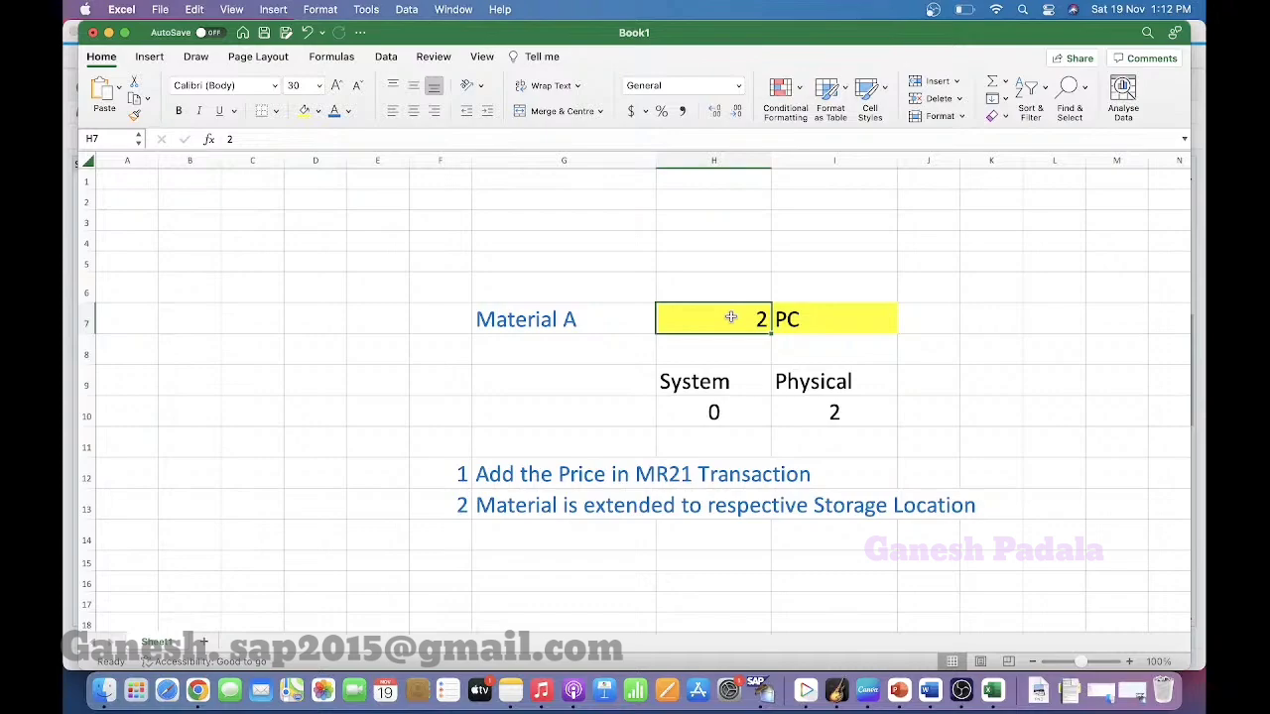
key(super+Tab)
key(super+Tab)
key(super+Tab)
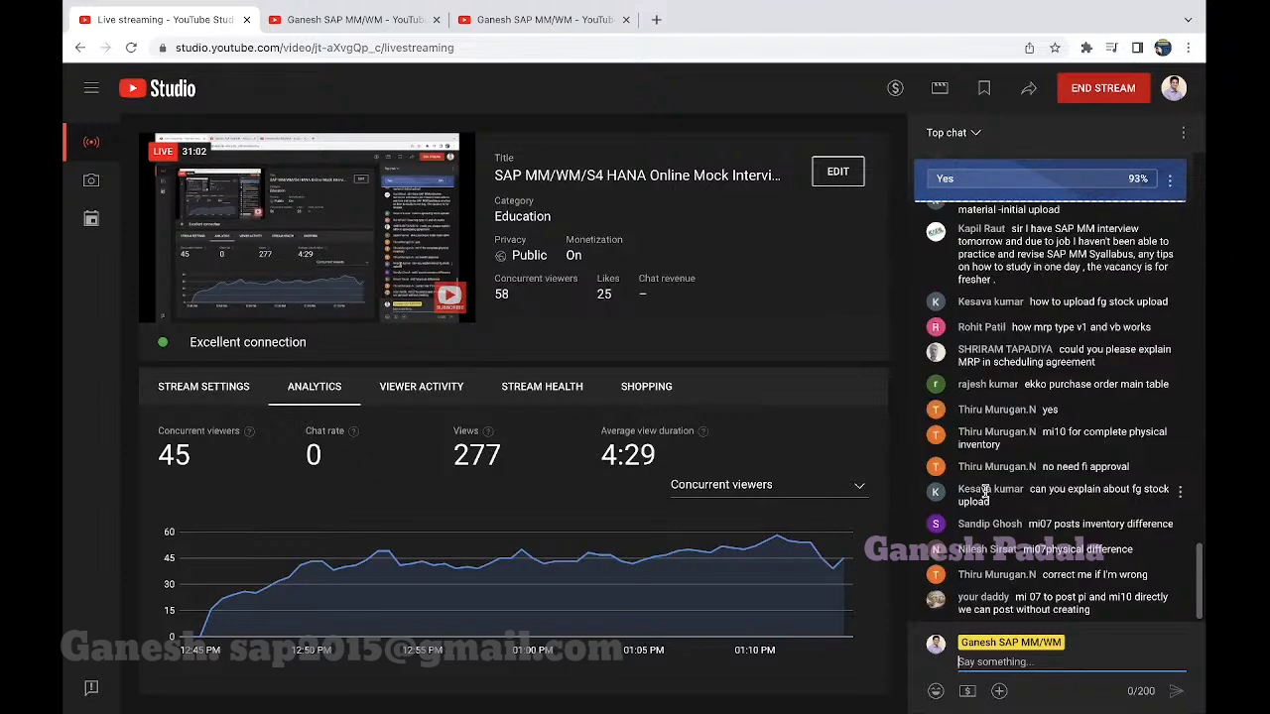
Leave the YouTube Studio chat and return to the SAP GUI window.
key(ctrl+Left)
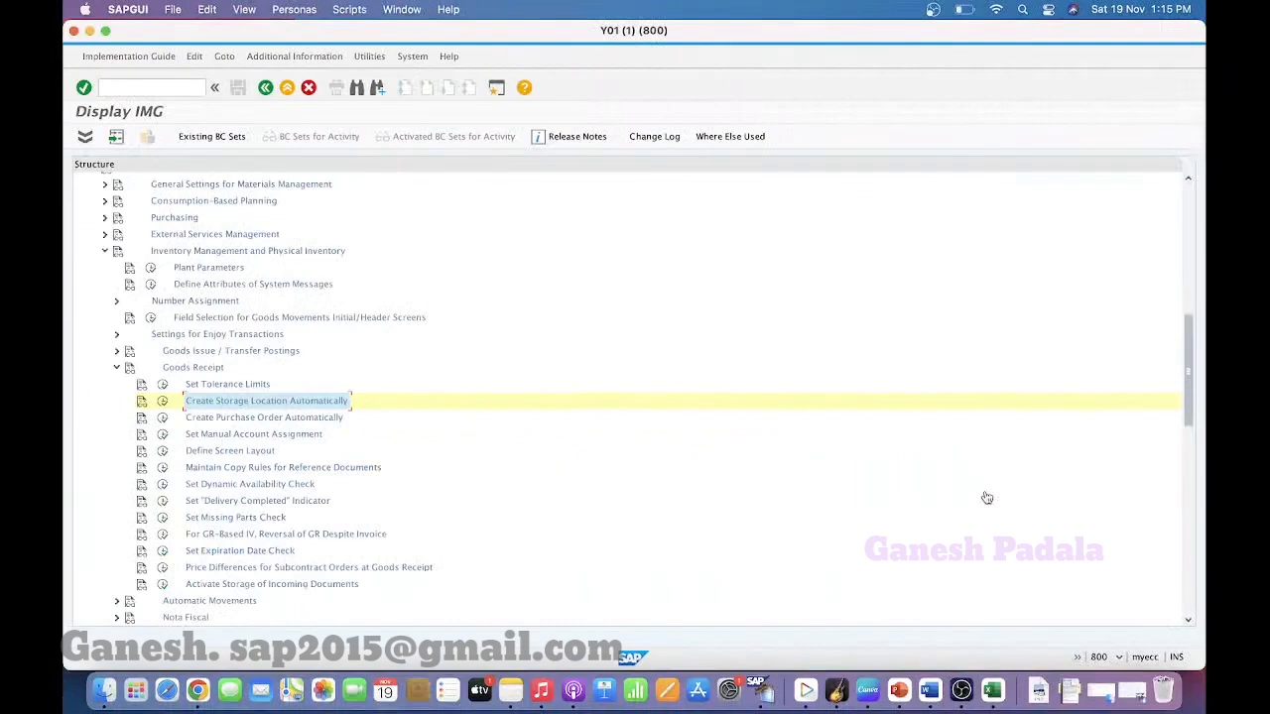
Run /nmi07 to reach the Post Inventory Difference initial screen.
click(164, 87)
text(/nmi07)
key(Return)
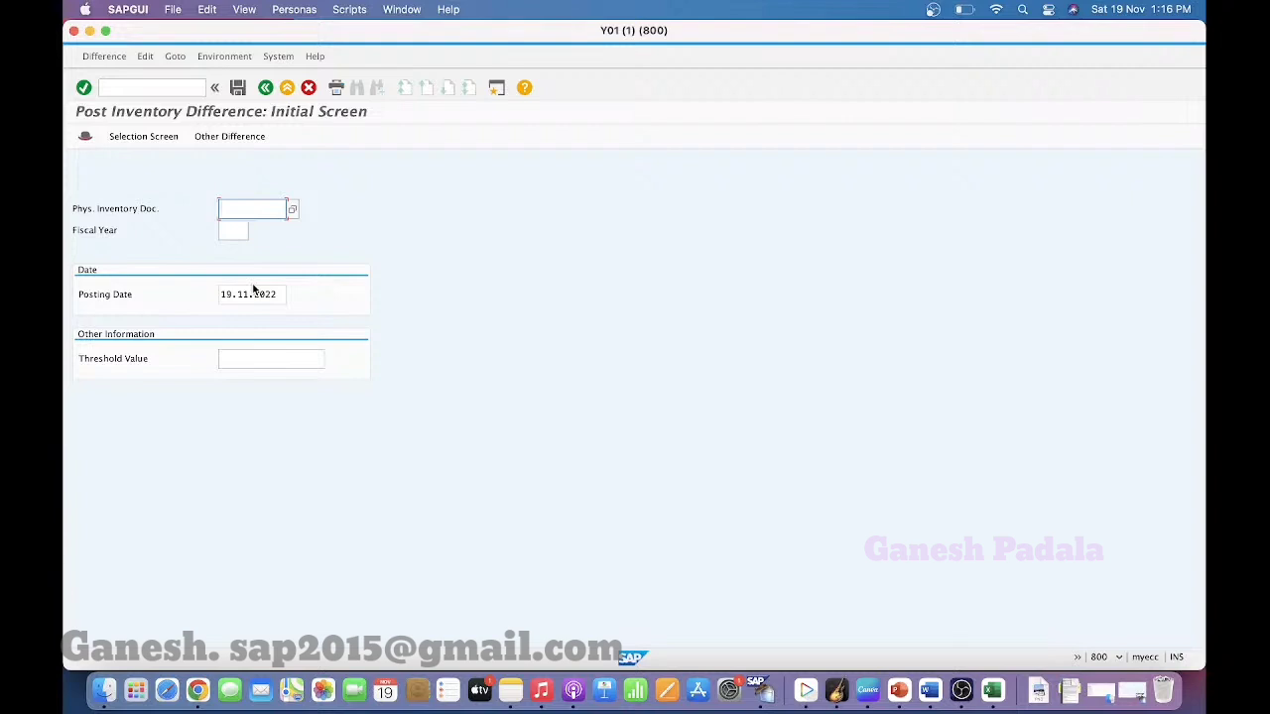
Run /nmi10 for Post Document, Count, and Difference, then switch to YouTube Studio.
click(146, 86)
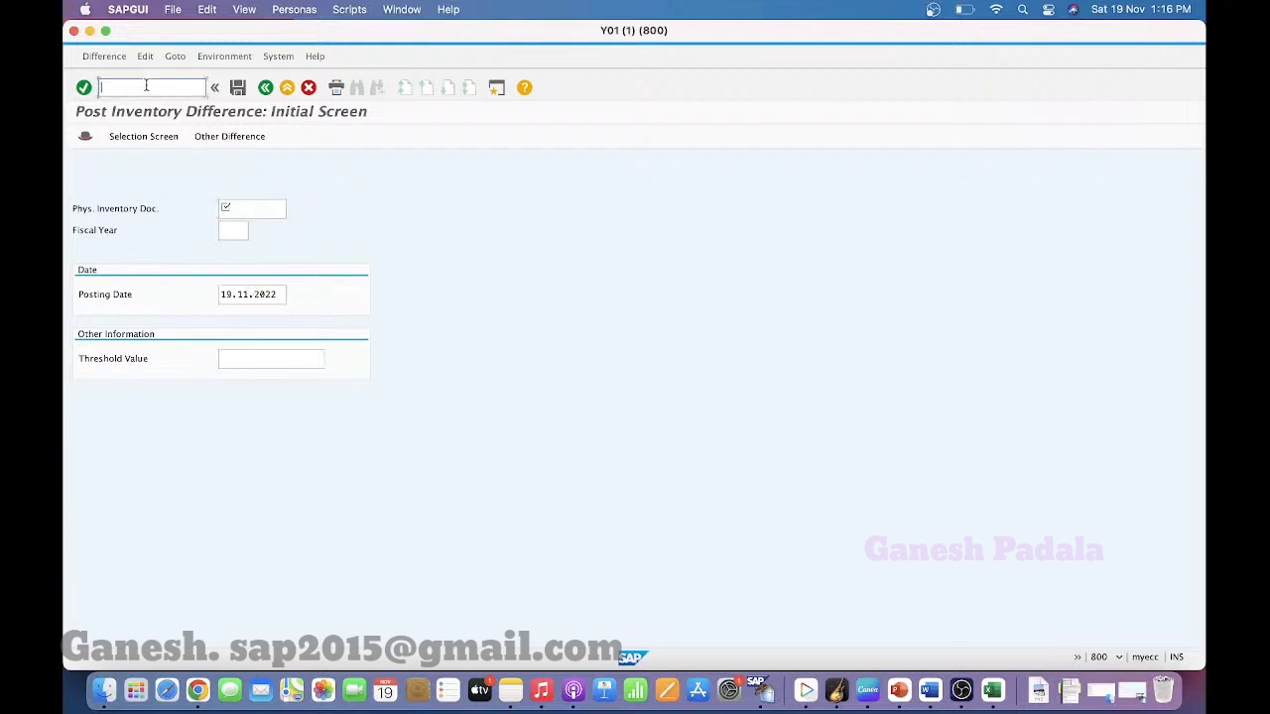
click(242, 208)
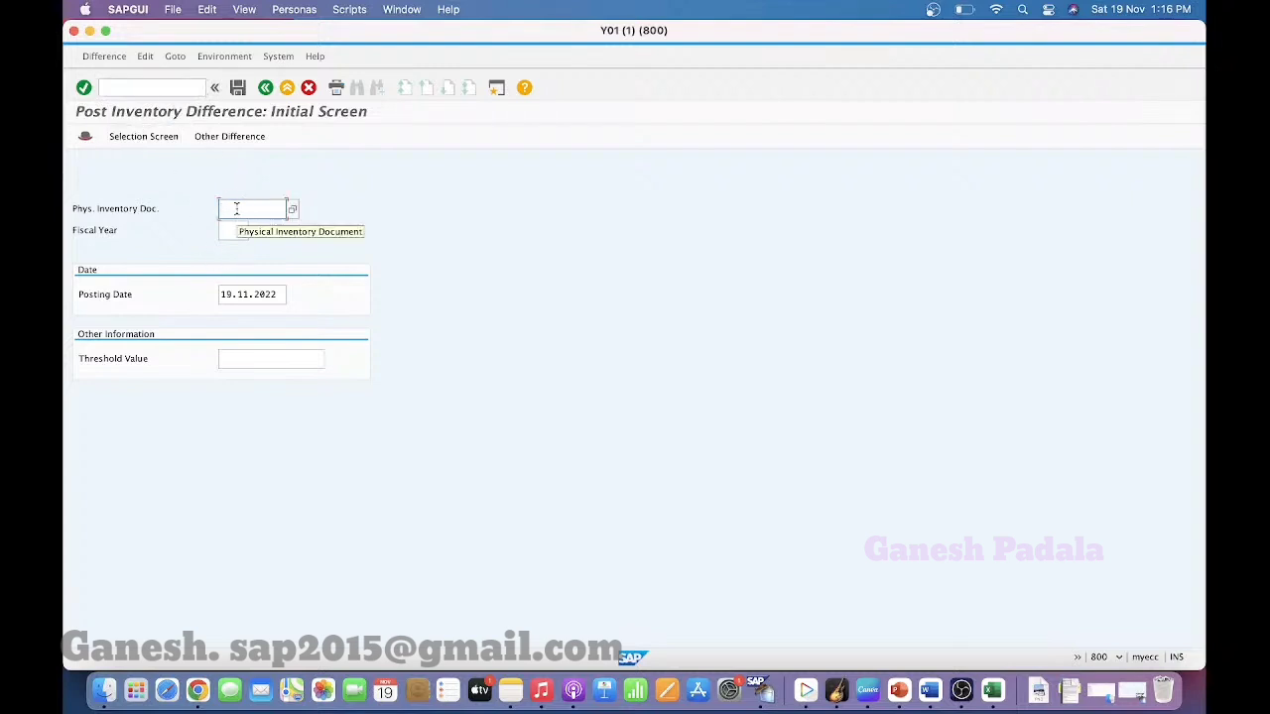
click(158, 87)
text(/nmi10)
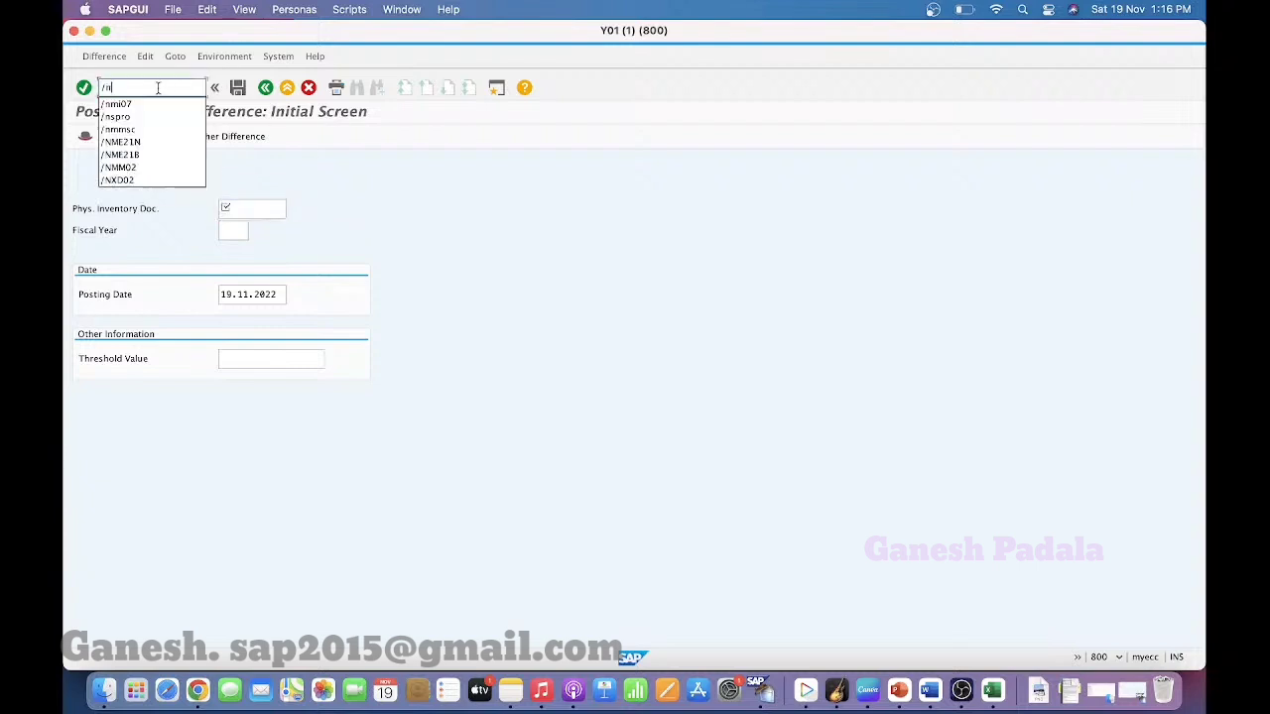
key(Return)
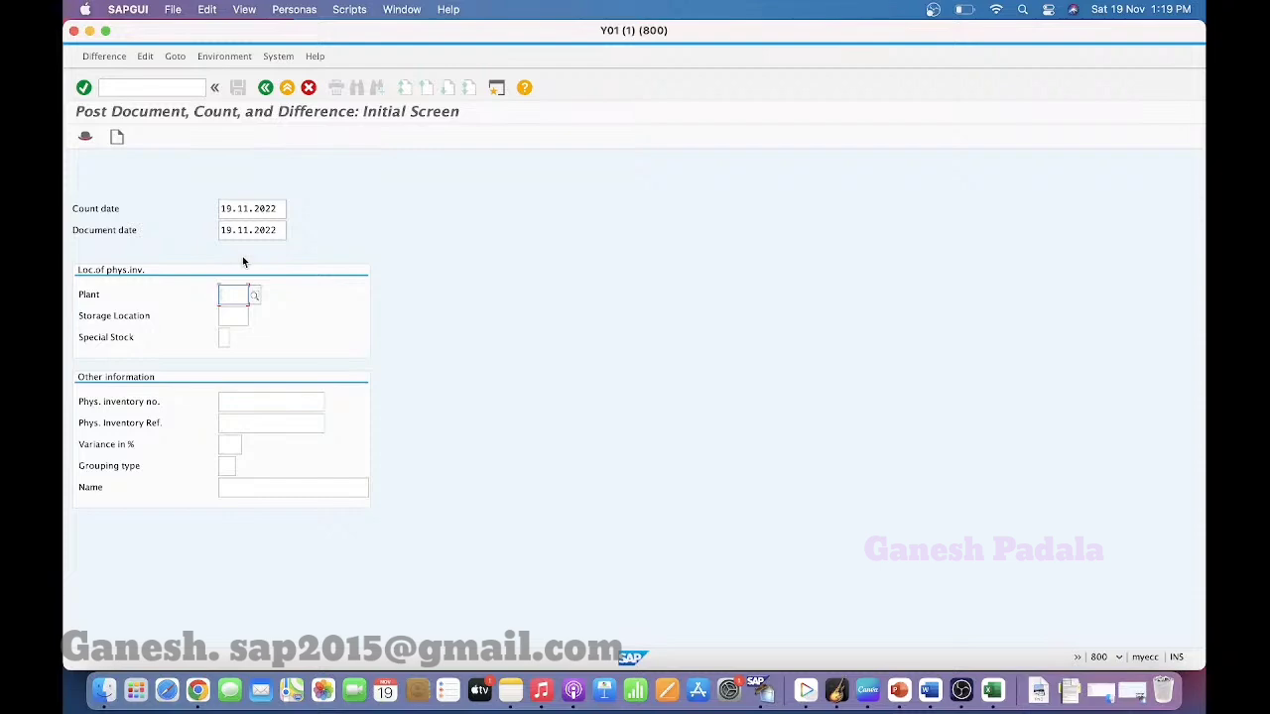
key(super+Tab)
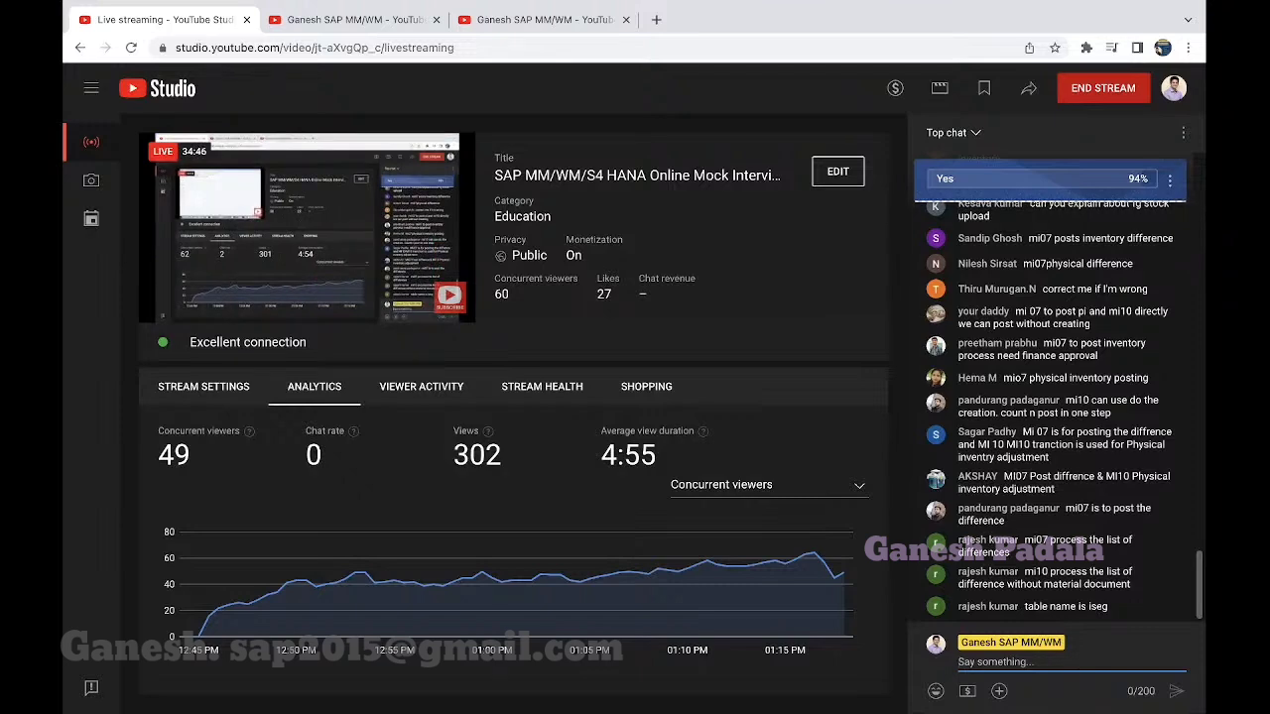
Switch from YouTube Studio back to the Excel Book1 workbook.
key(super+Tab)
key(super+Tab)
key(super+Tab)
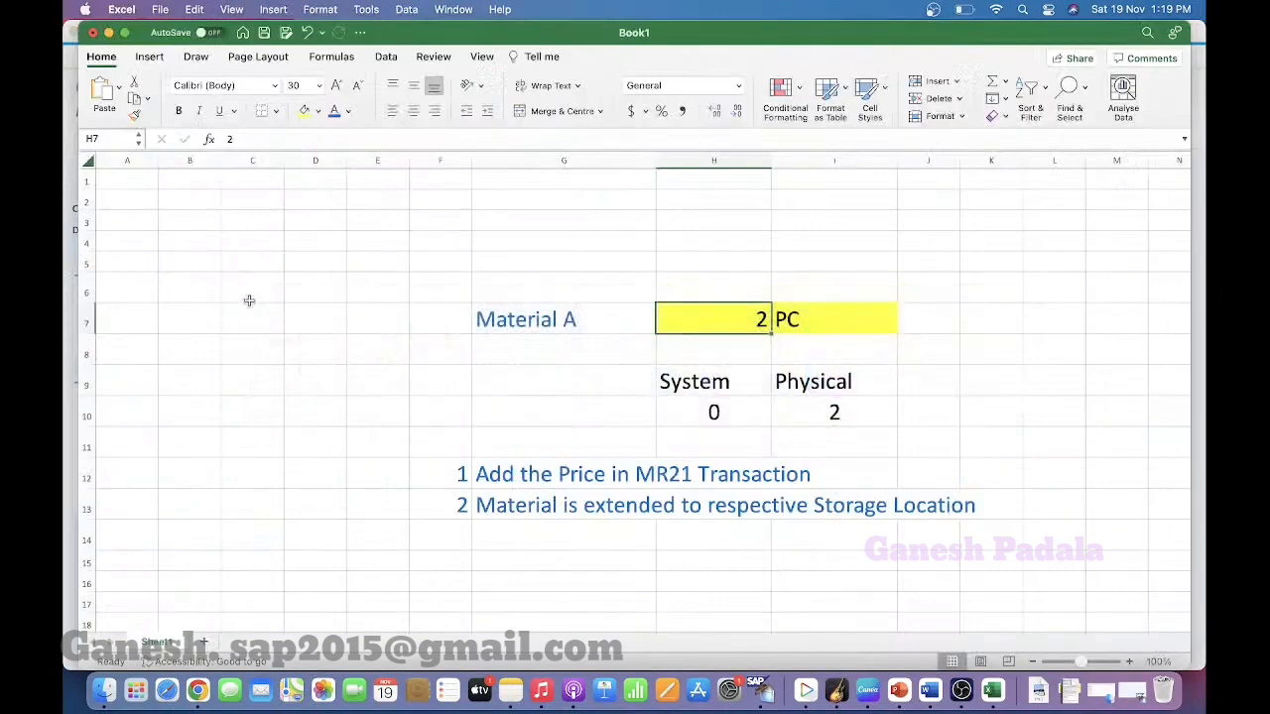
Clear the old Material A figures and notes from the D4:L19 block.
drag(315, 242, 1040, 508)
scroll(1040, 510, up, 3)
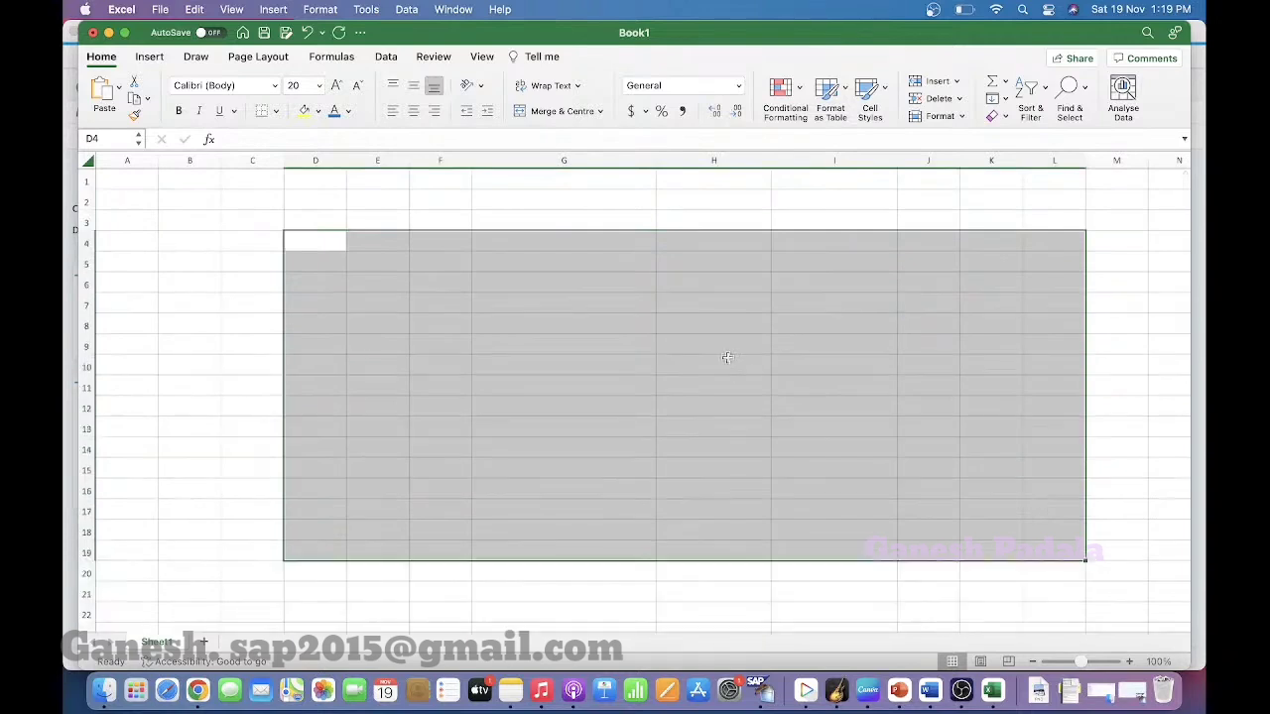
click(575, 357)
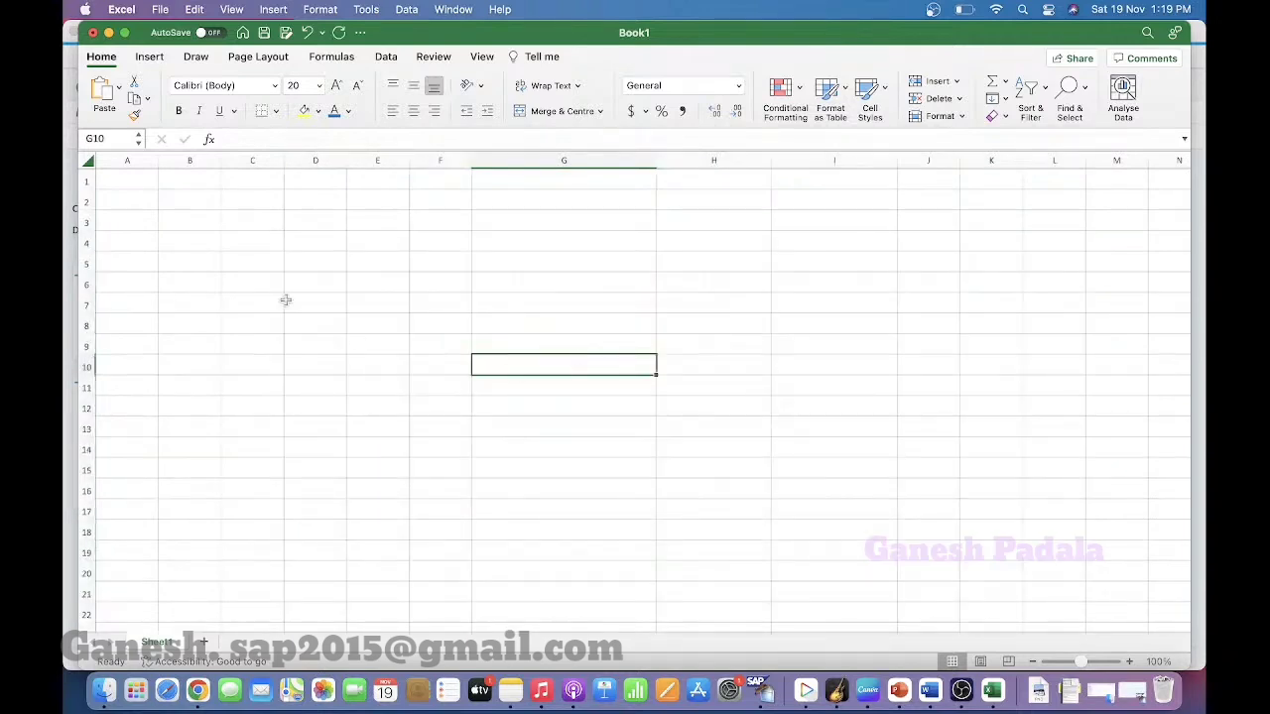
Set the entire sheet's font size to 30 and select G4 for the next note.
click(88, 159)
click(296, 86)
text(30)
key(Return)
click(531, 294)
click(510, 272)
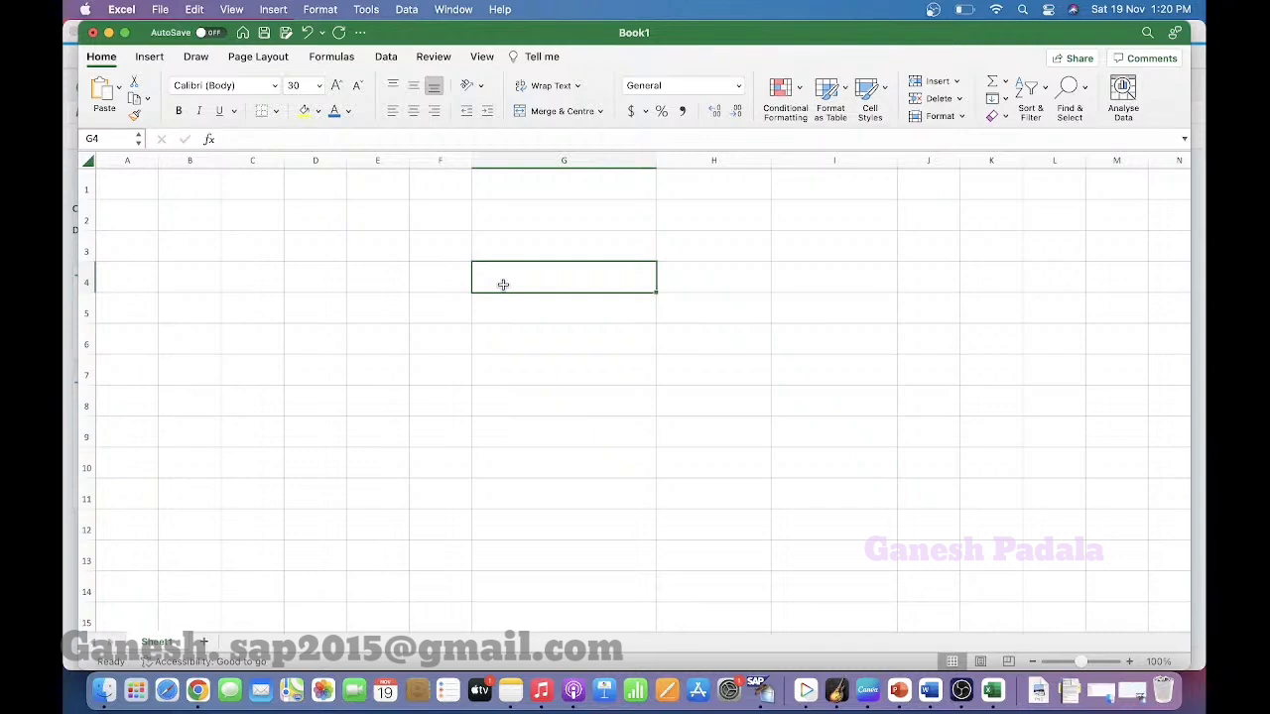
Type the G4 note: if the Invoice amount exceeds the PO amount by 100$, do not allow posting.
text(If the Invoice amount is more than 100$)
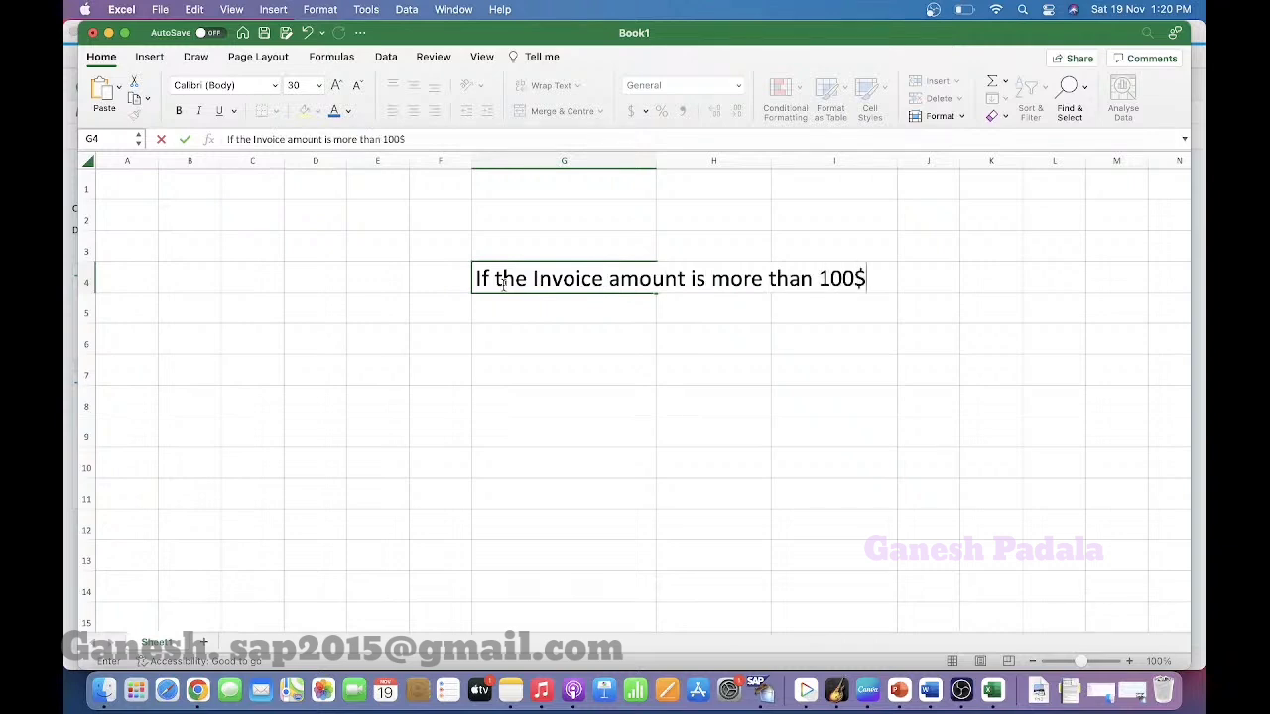
text( compared to PO amount, it should give error)
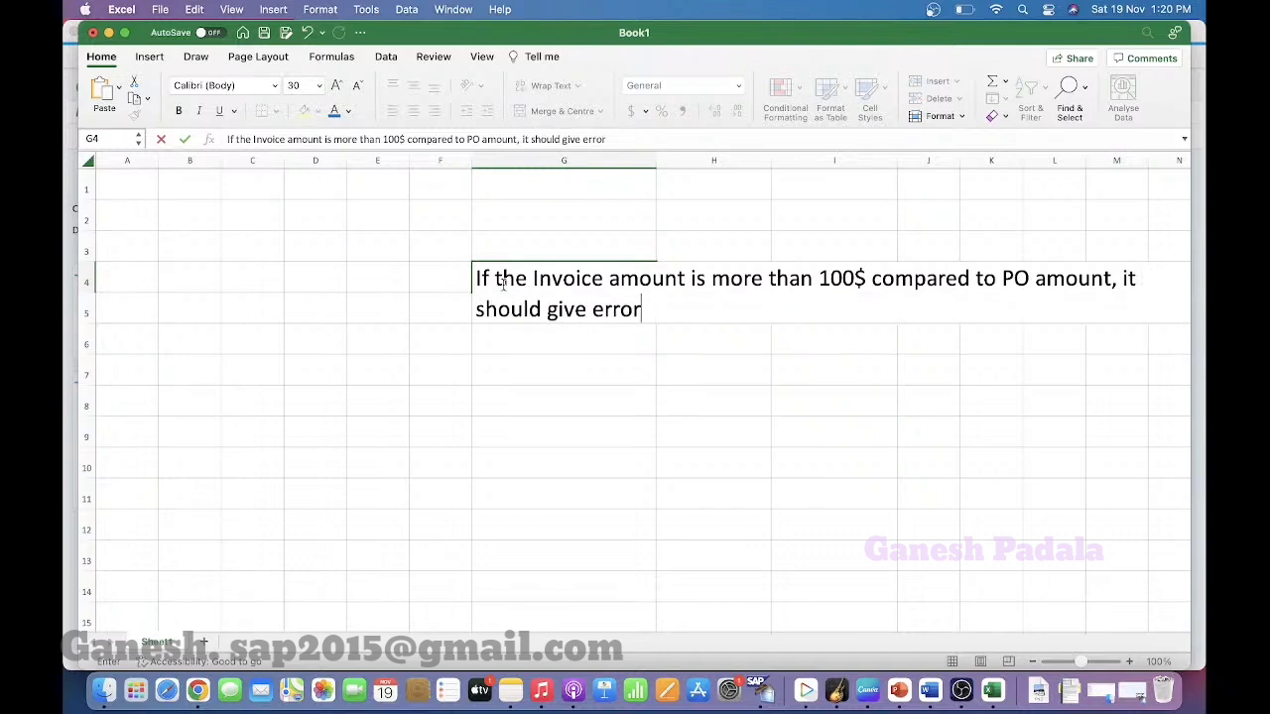
key(BackSpace)
key(BackSpace)
key(BackSpace)
key(BackSpace)
key(BackSpace)
key(BackSpace)
key(BackSpace)
key(BackSpace)
key(BackSpace)
key(BackSpace)
text(not allow )
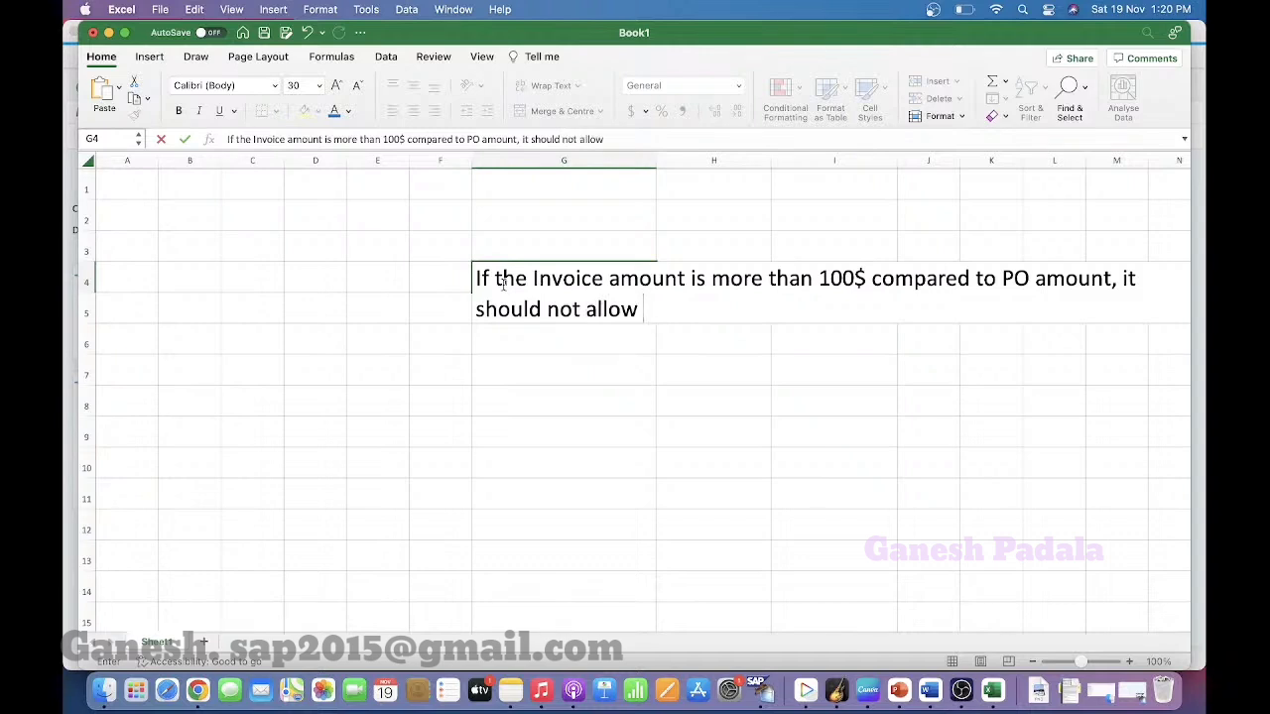
text(posting Invoice)
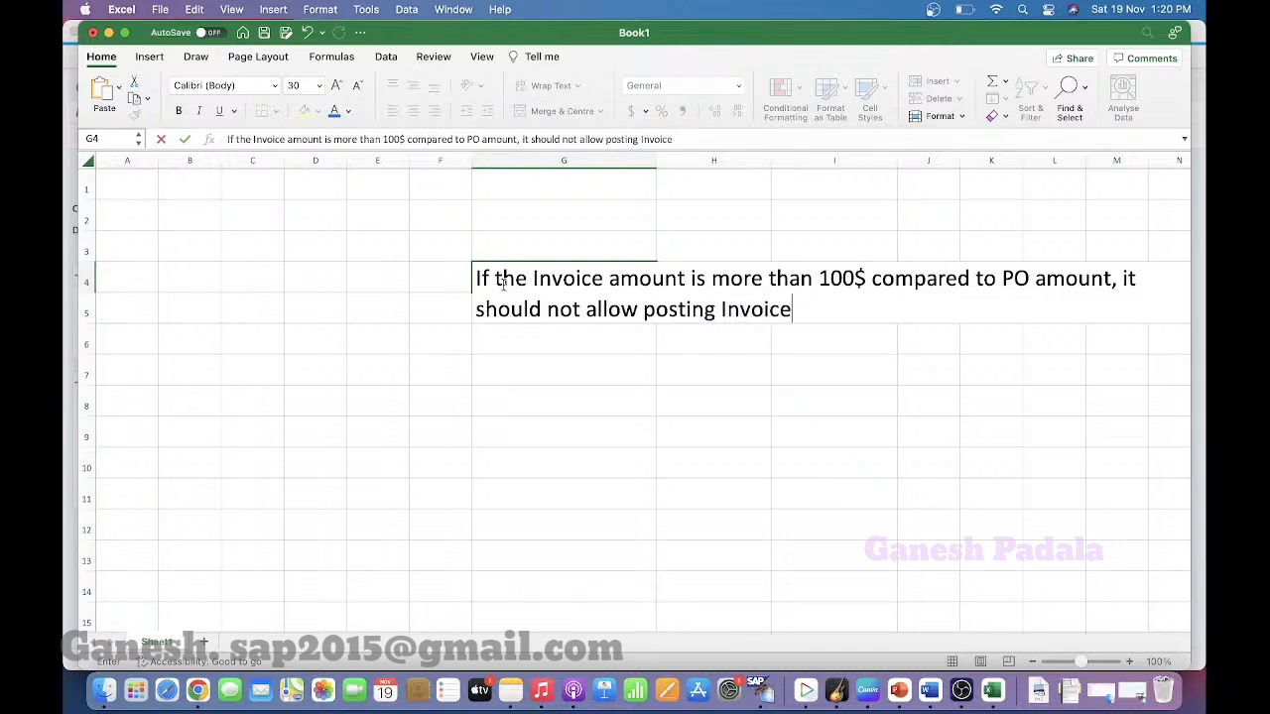
key(Return)
Wrap the G4 note, widen column G, autofit row 4, and set the font size to 40.
click(578, 265)
click(548, 93)
drag(648, 172, 969, 162)
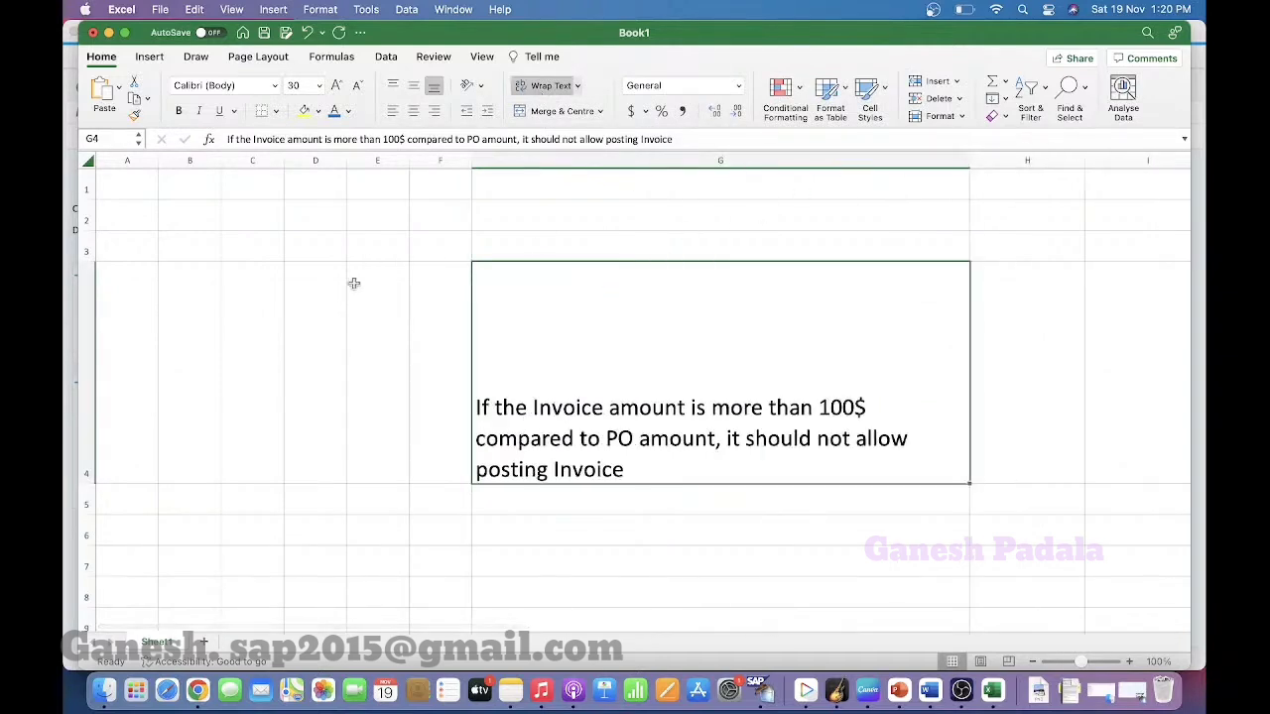
click(96, 481)
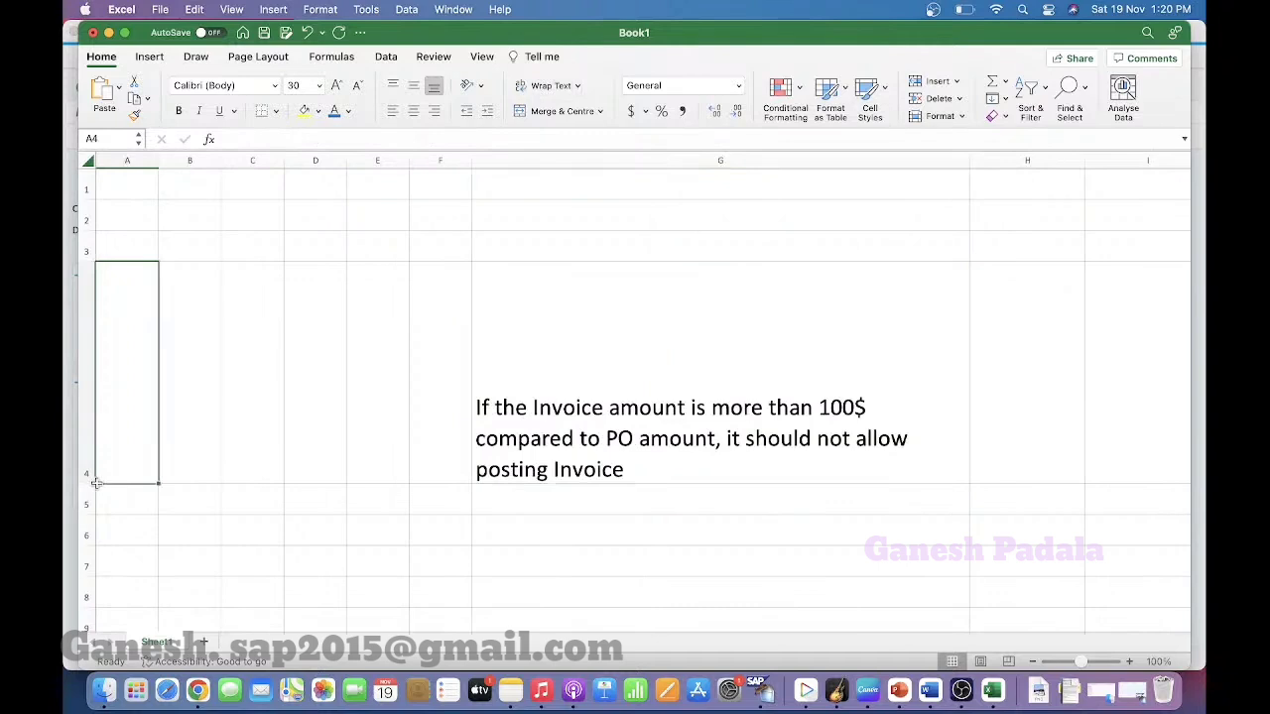
double_click(87, 483)
click(476, 334)
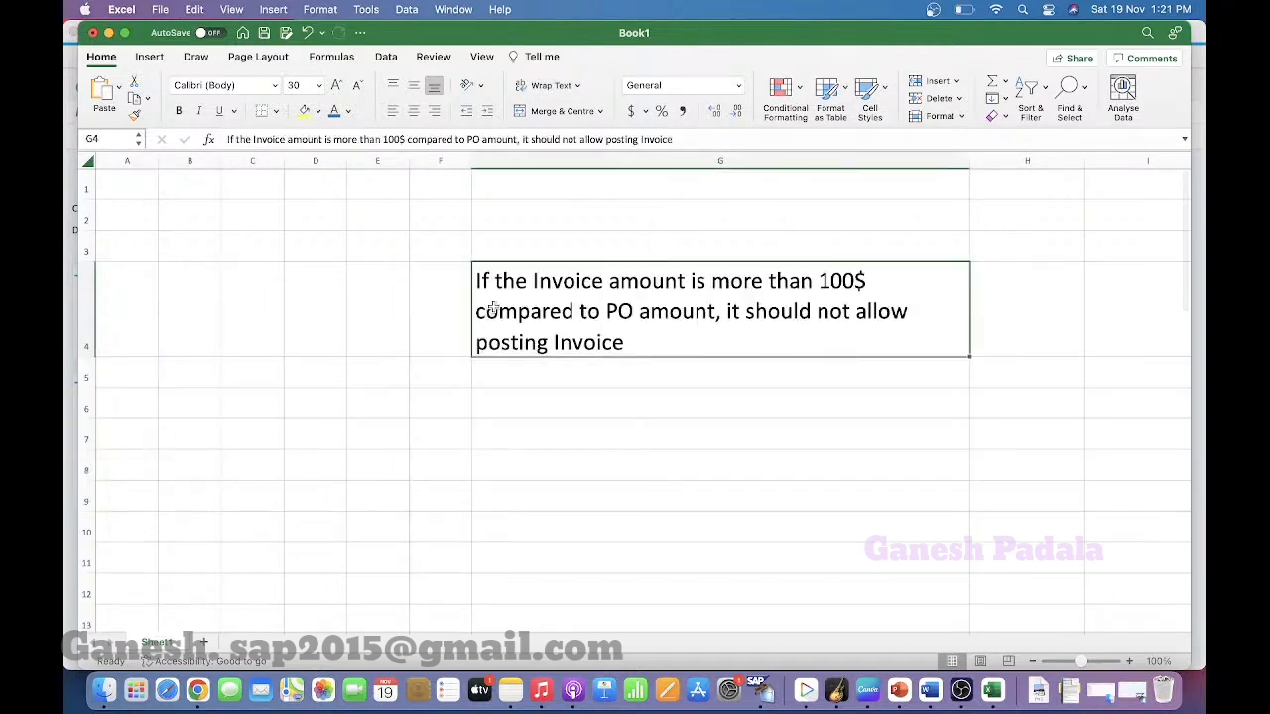
text(40)
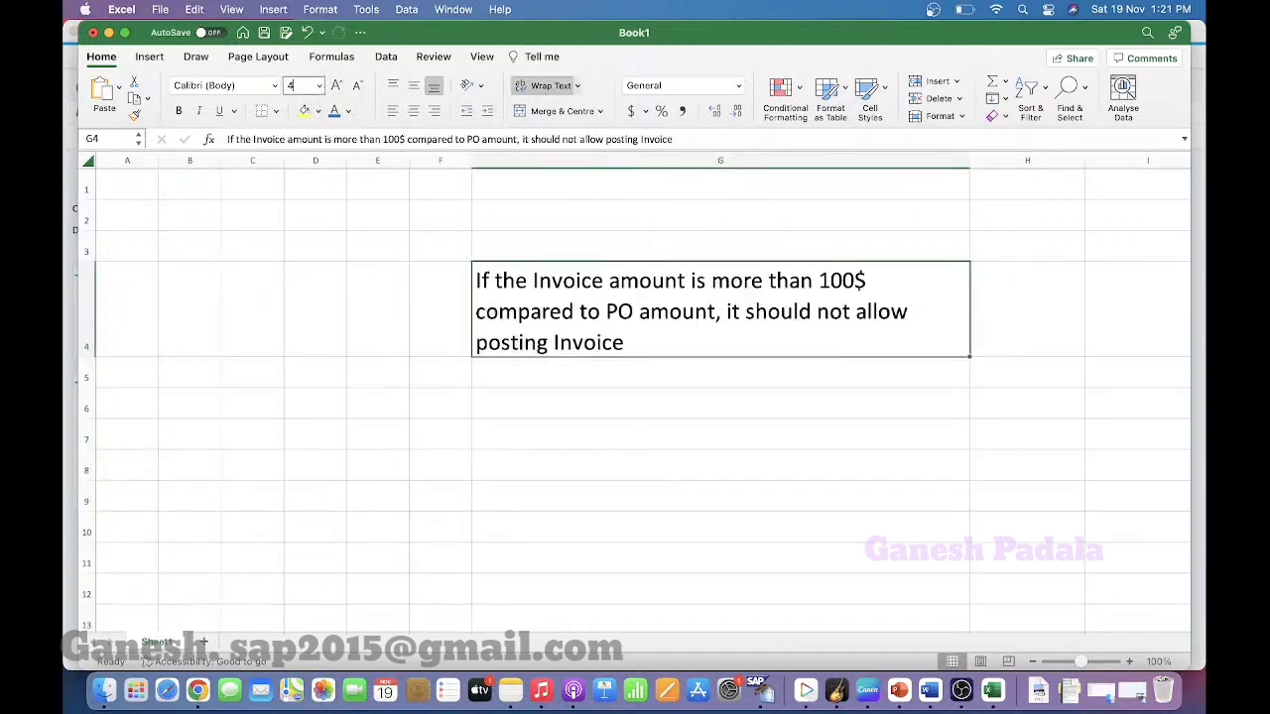
key(Return)
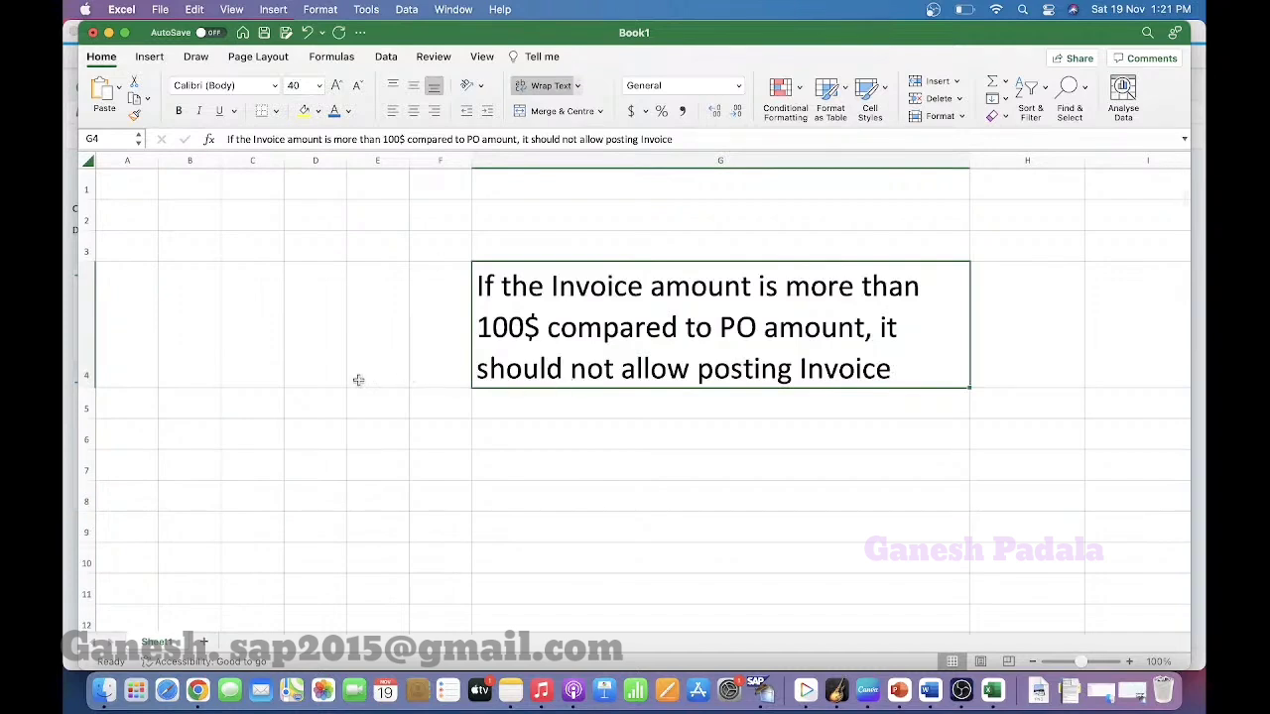
drag(86, 388, 87, 389)
click(538, 440)
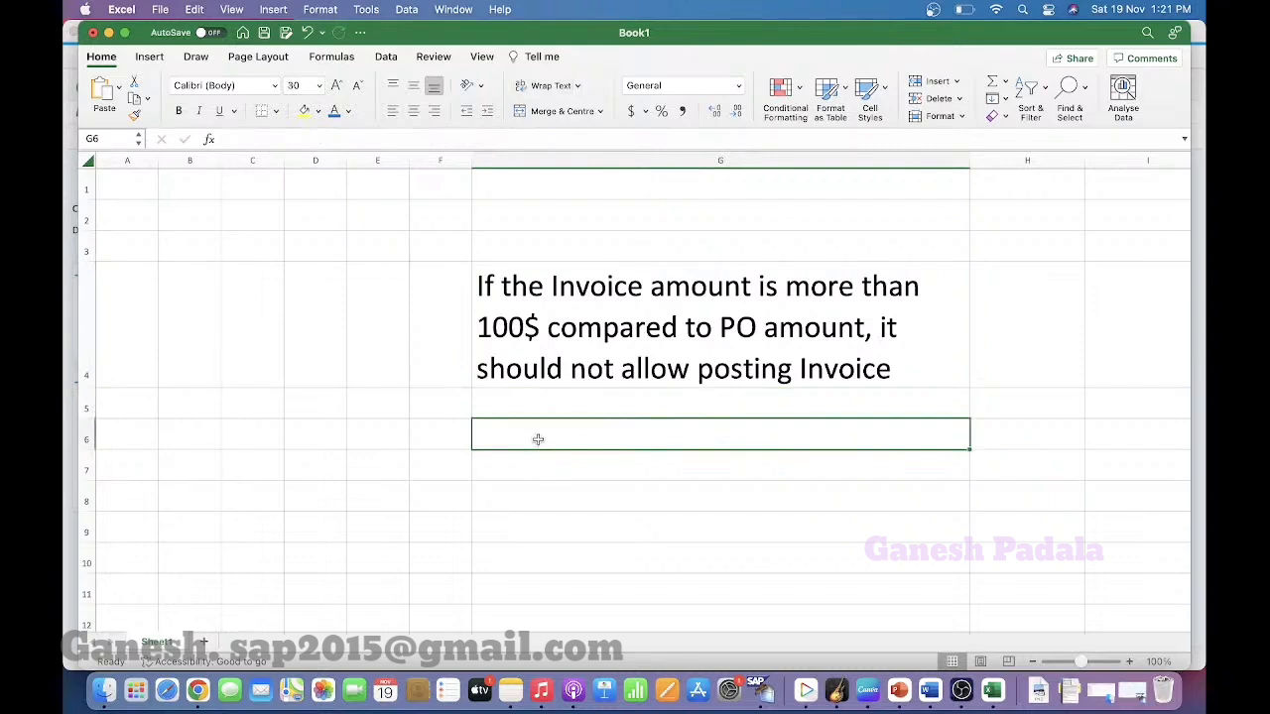
Enter the PO example: label 'PO' in F6 and 2000$ in G6.
text(2000)
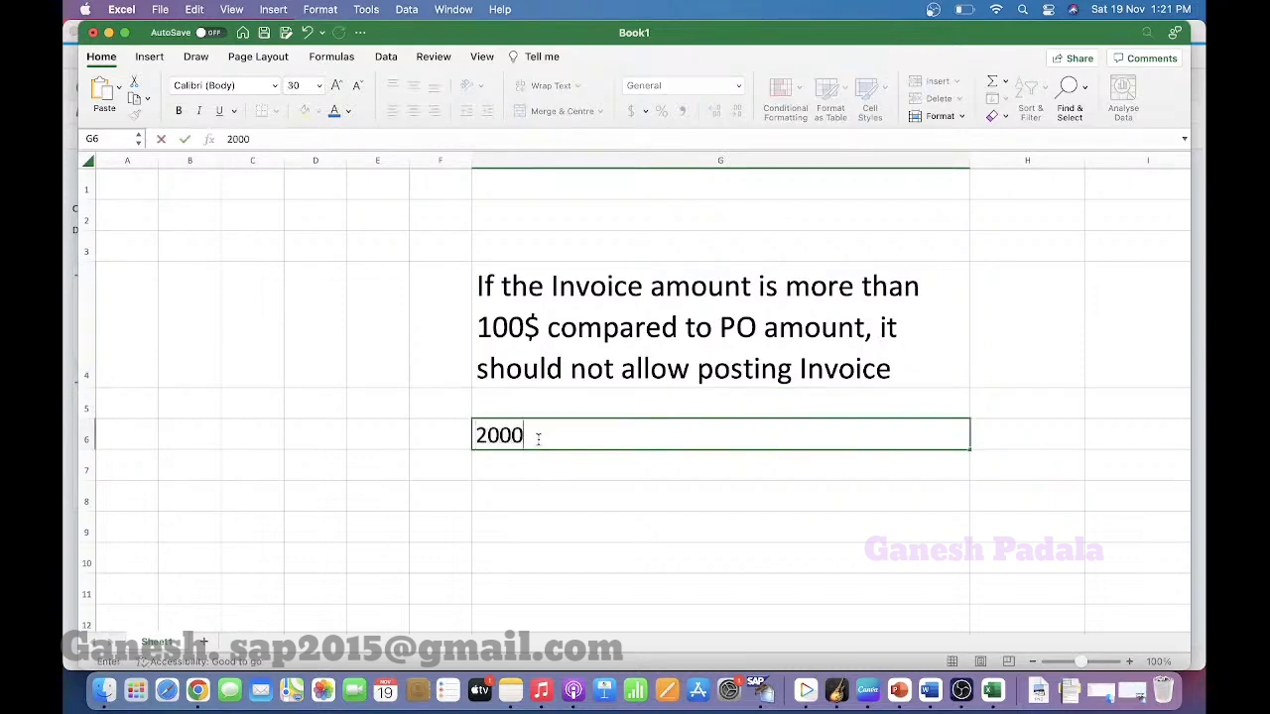
text($)
key(Return)
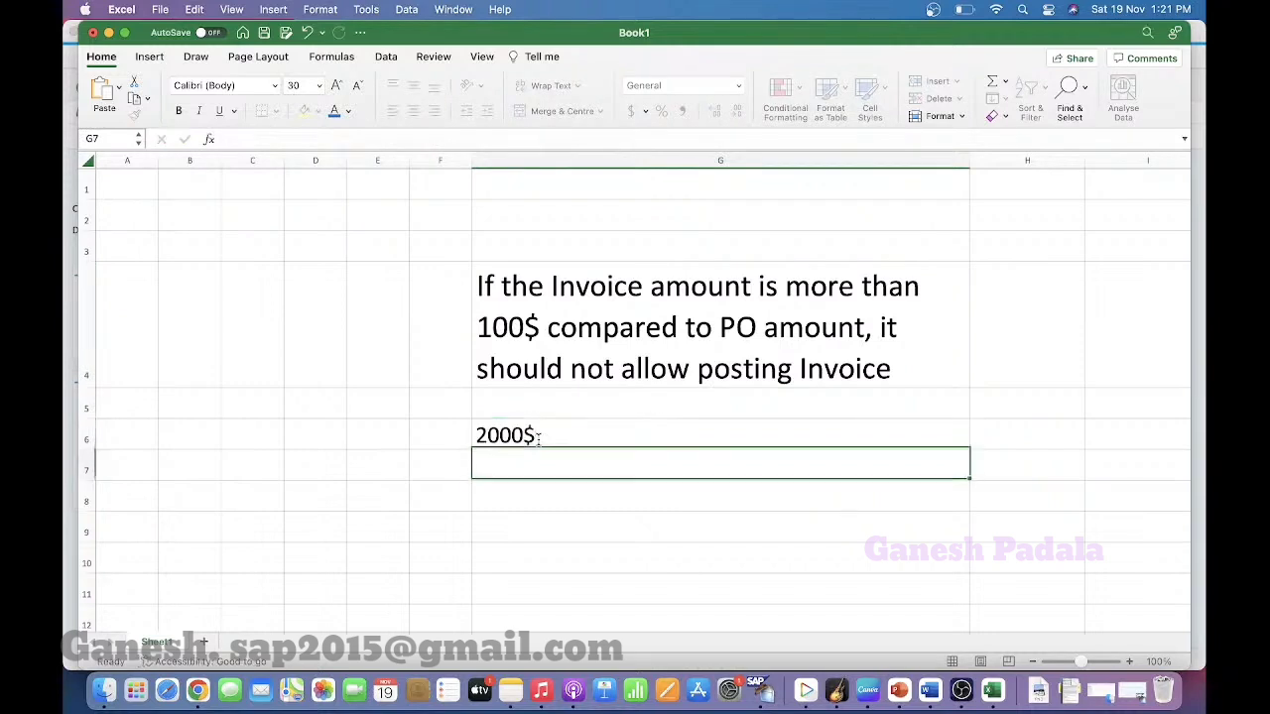
key(Up)
key(Left)
text(PO)
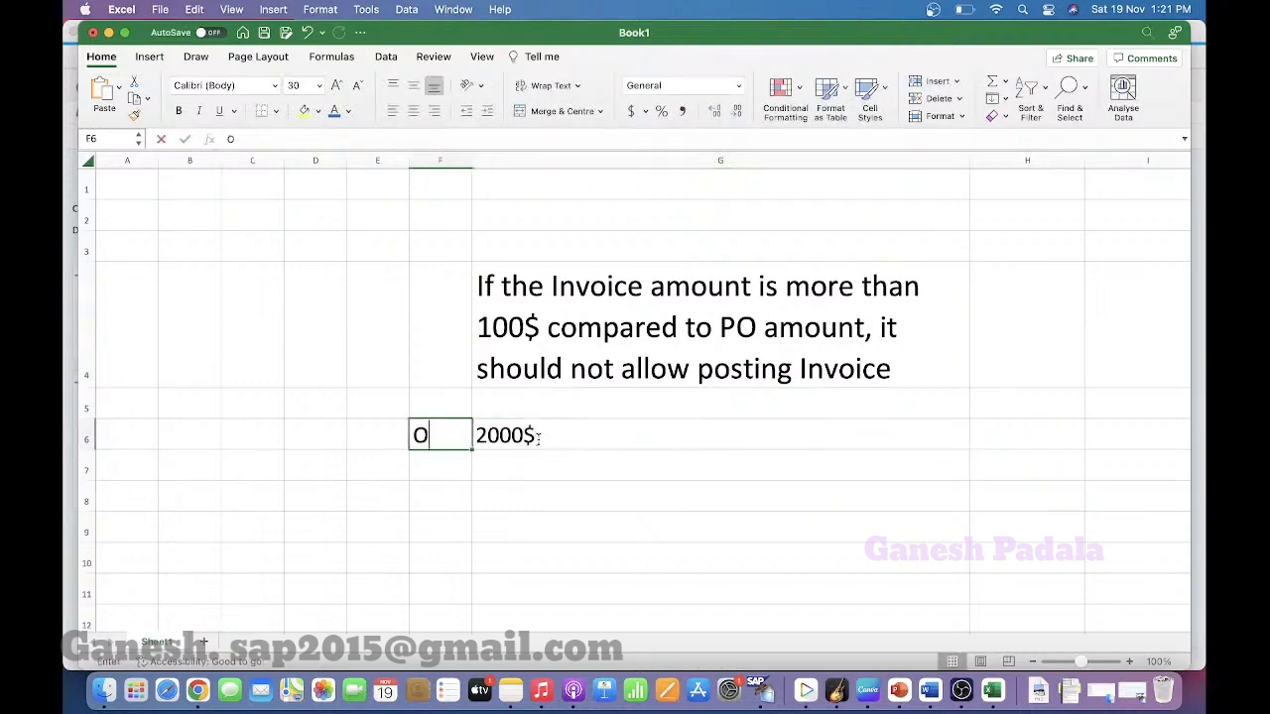
key(Return)
Enter 'Invoice 2150$' in F7, widen column F, and put 2150$ in G7.
text(Invoice )
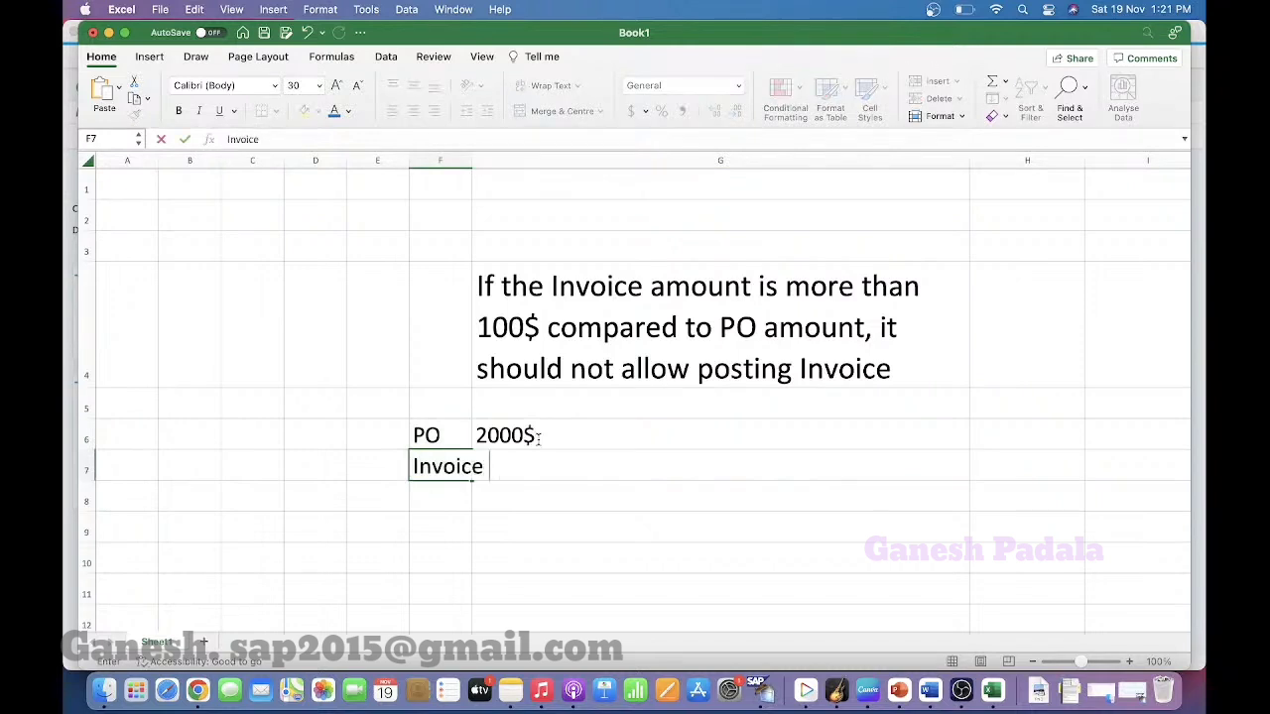
text(2150$)
key(Return)
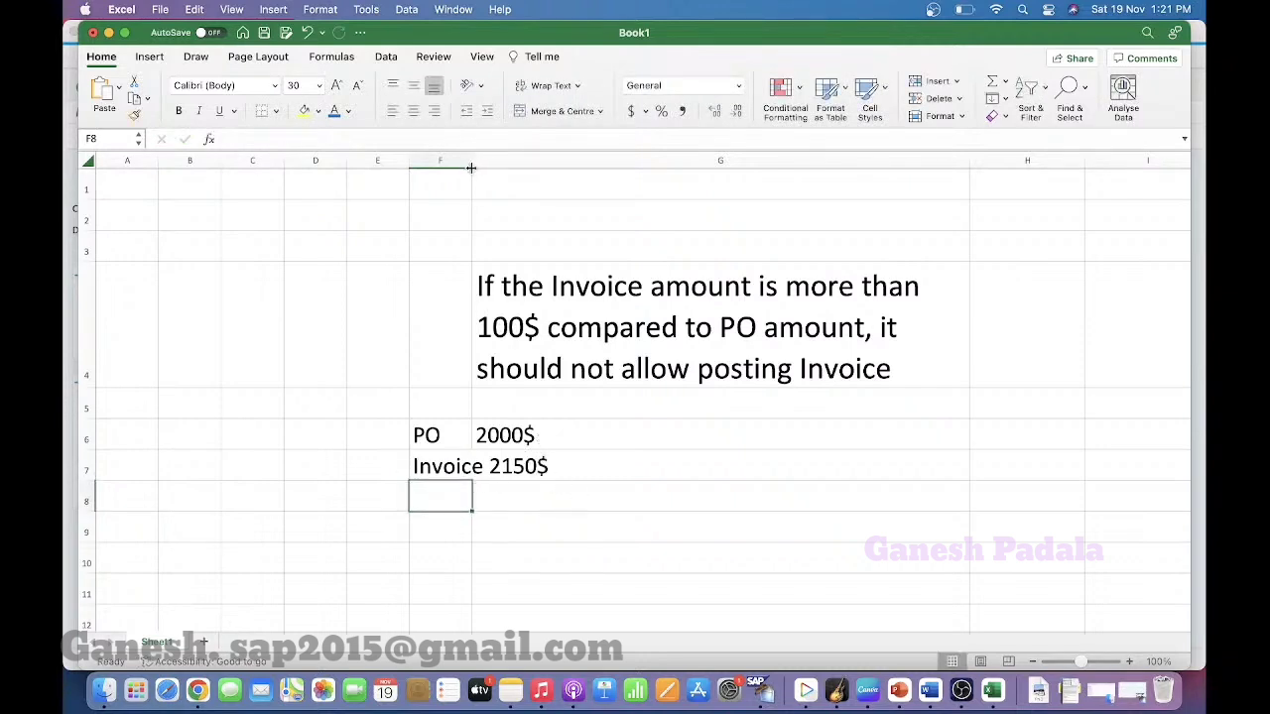
drag(473, 163, 556, 162)
click(597, 465)
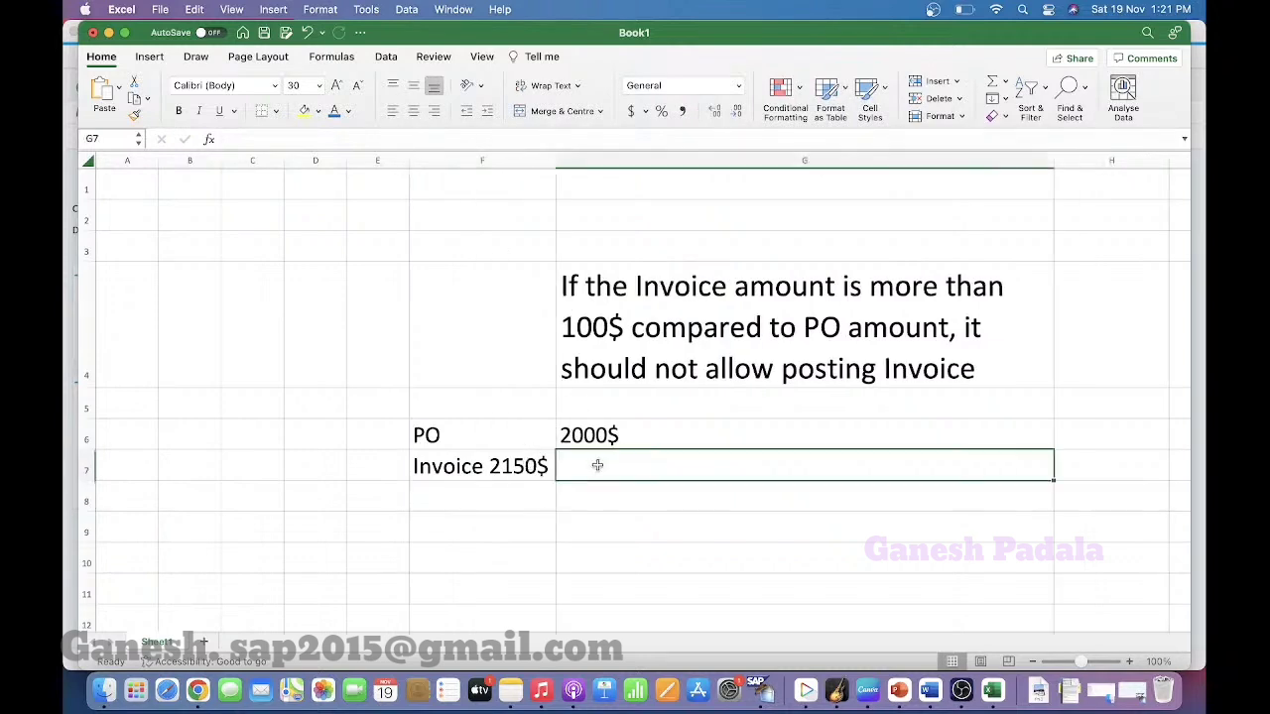
text(2150)
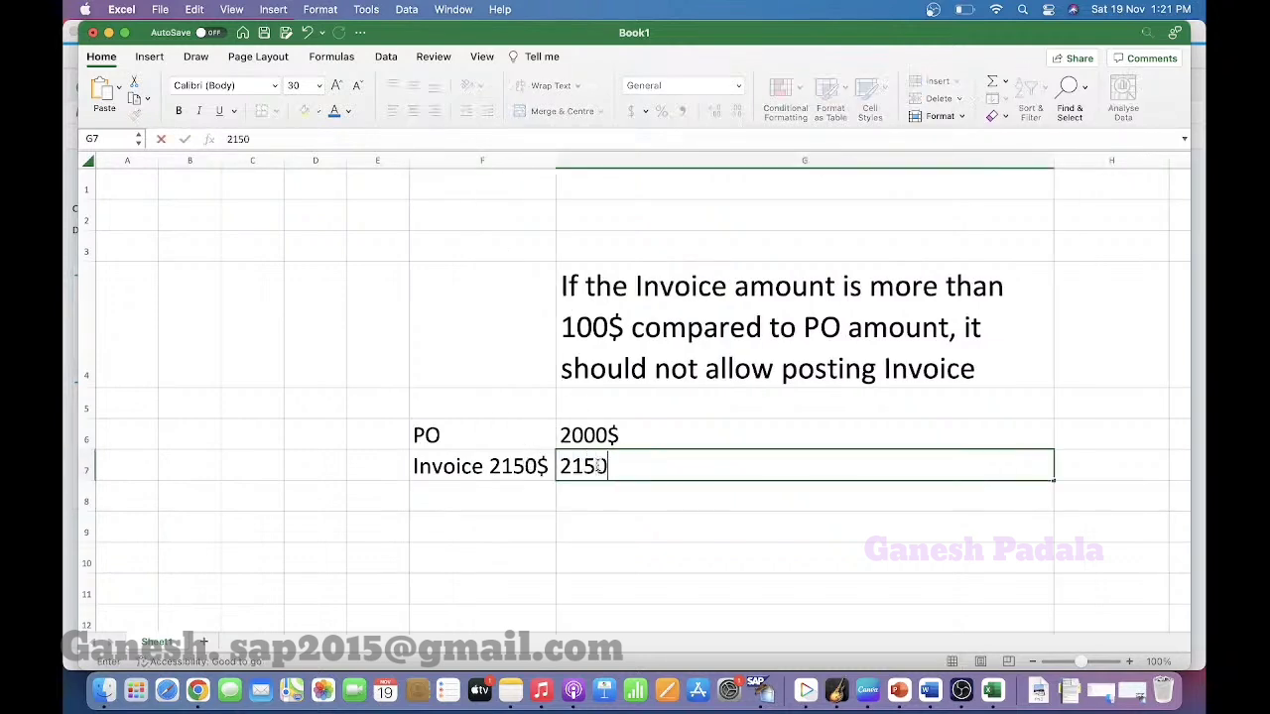
text($)
key(Return)
Highlight the 2150$ part of the F7 label, then enter the /nspro transaction code.
click(494, 467)
double_click(493, 467)
drag(490, 466, 578, 464)
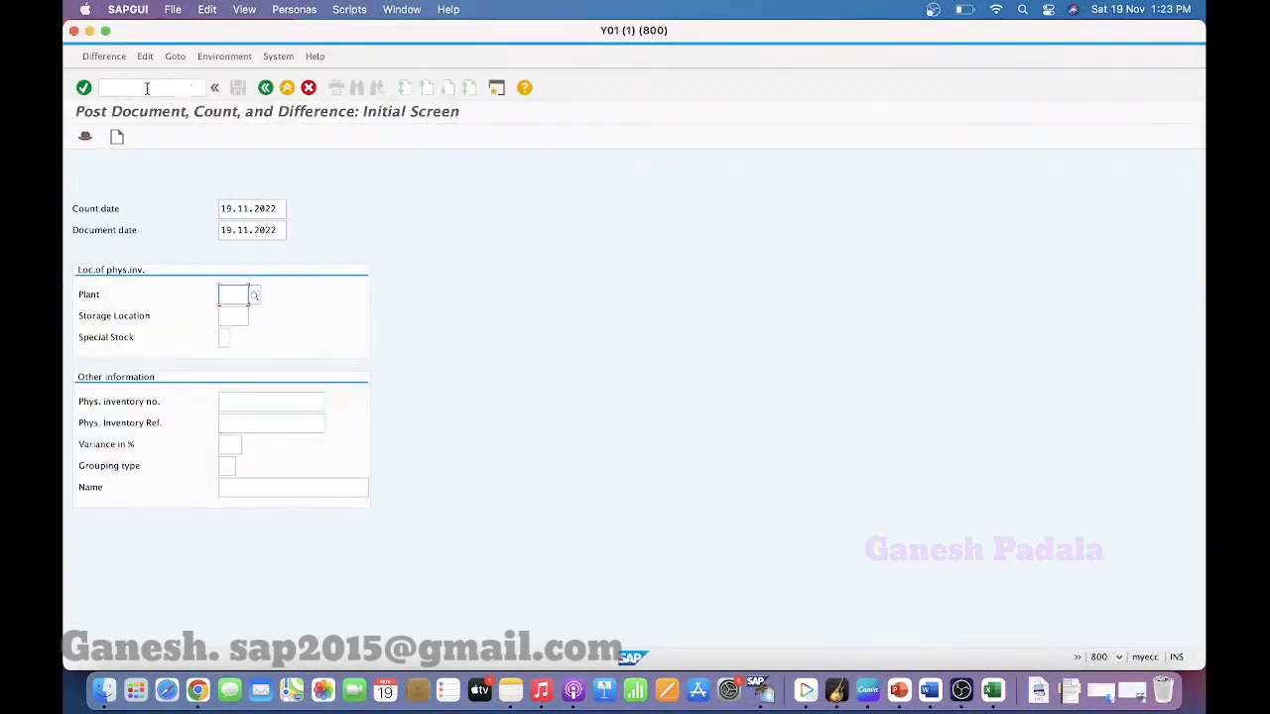
click(146, 91)
text(/nspro)
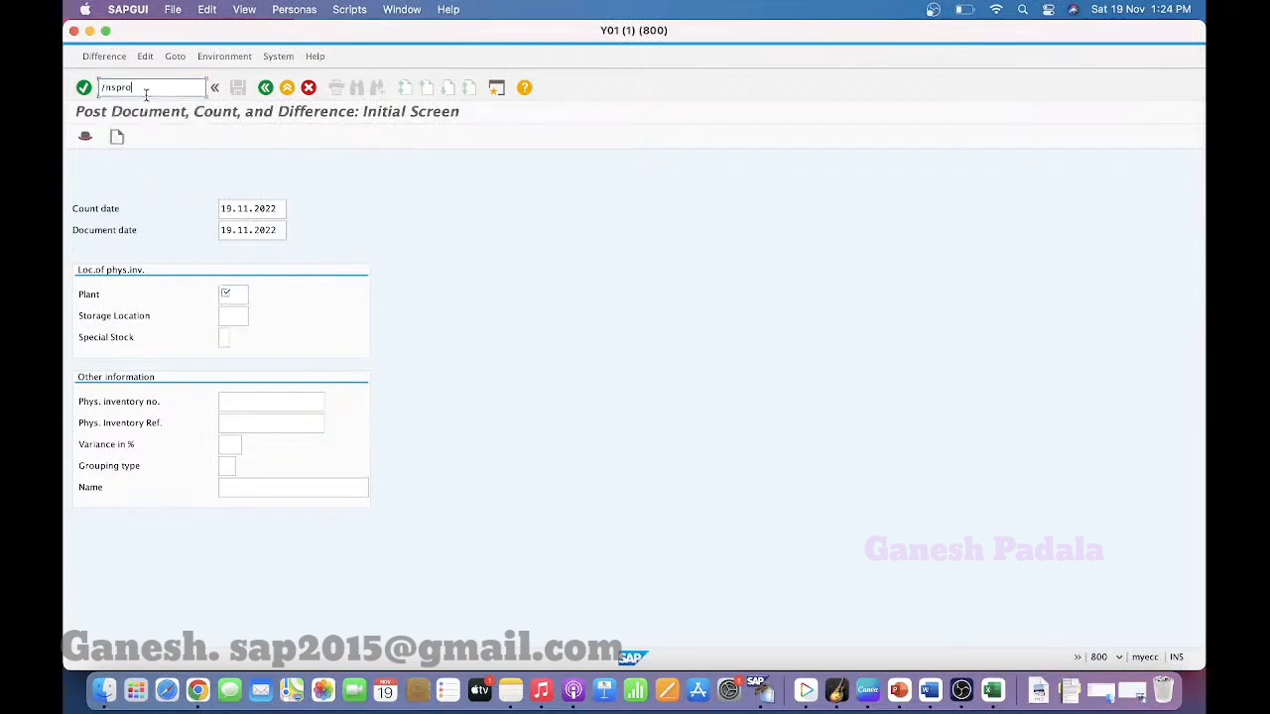
Run SPRO and expand SAP Reference IMG > Materials Management > Logistics Invoice Verification > Invoice Block.
key(Return)
click(126, 138)
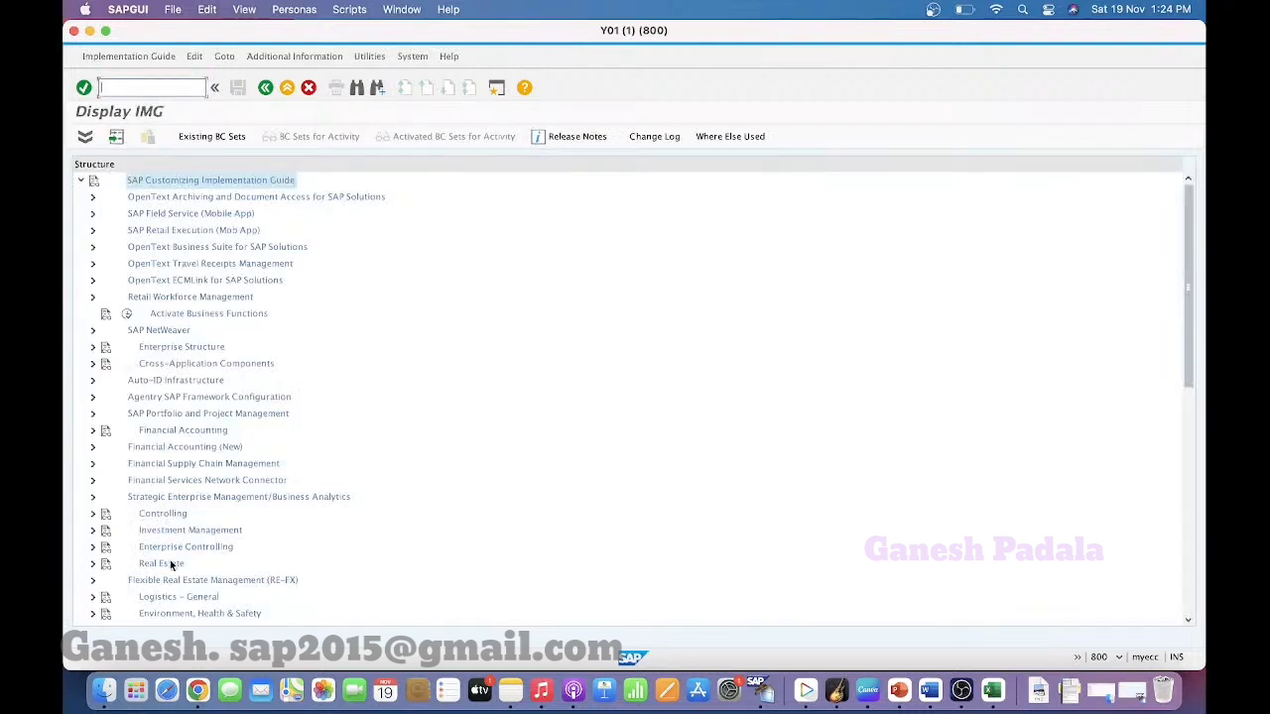
key(Down)
key(Down)
key(Down)
key(Down)
key(Down)
key(Down)
key(Down)
key(Down)
key(Down)
key(Down)
key(Down)
key(Down)
key(Down)
key(Down)
key(Down)
key(Down)
key(Down)
key(Down)
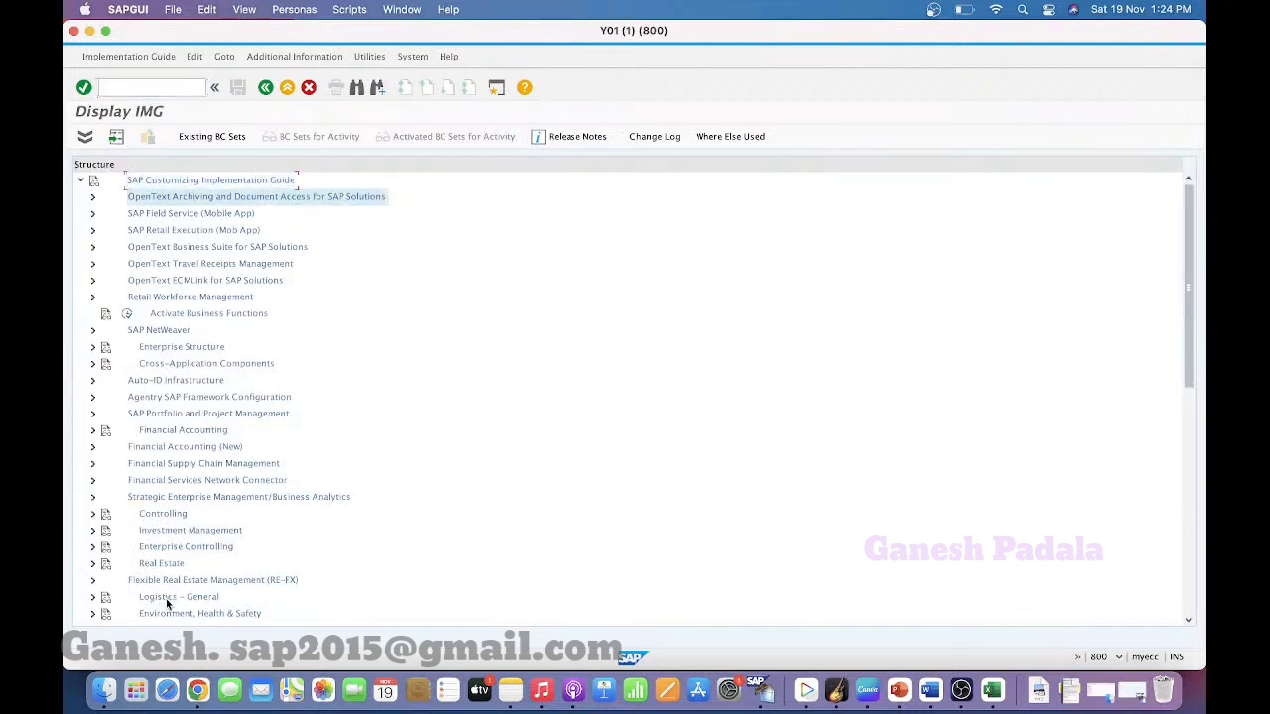
key(Down)
key(Down)
key(Down)
key(Down)
key(Down)
key(Down)
key(Down)
key(Down)
key(Down)
key(Down)
key(Down)
key(Down)
key(Down)
key(Down)
key(Down)
key(Down)
key(Down)
key(Down)
key(Down)
key(Down)
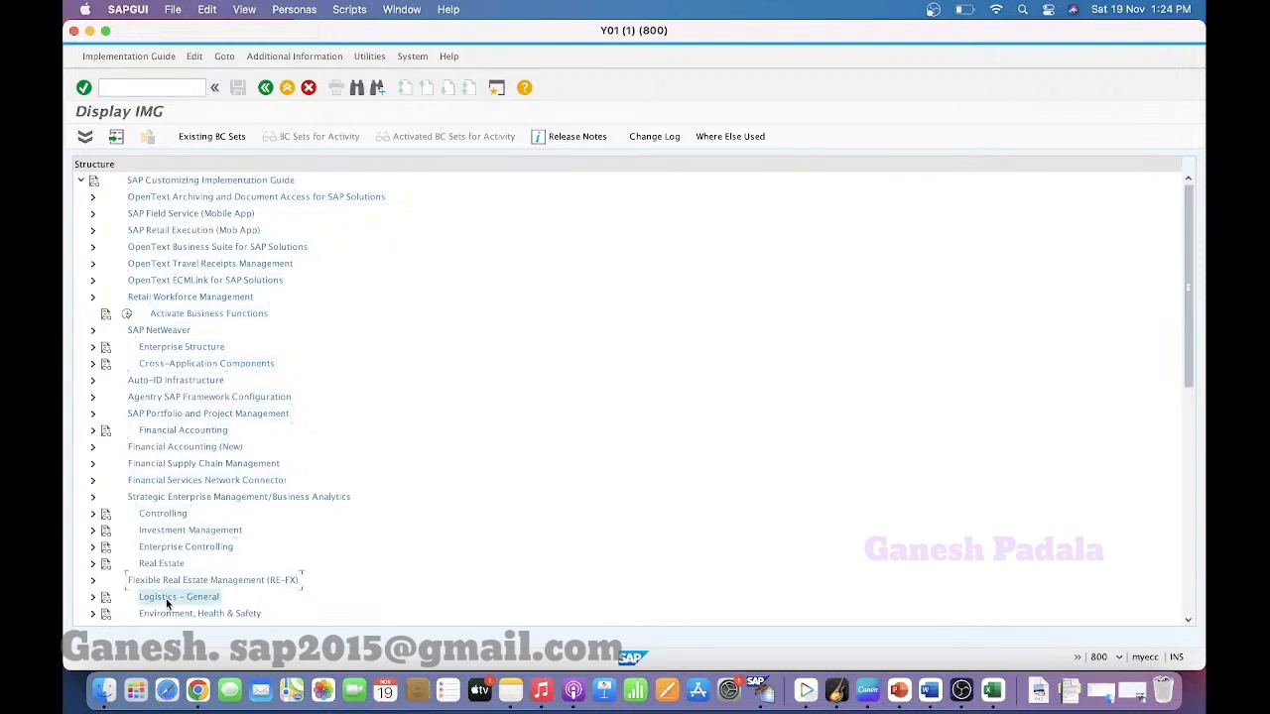
key(Down)
key(Down)
key(Down)
key(Down)
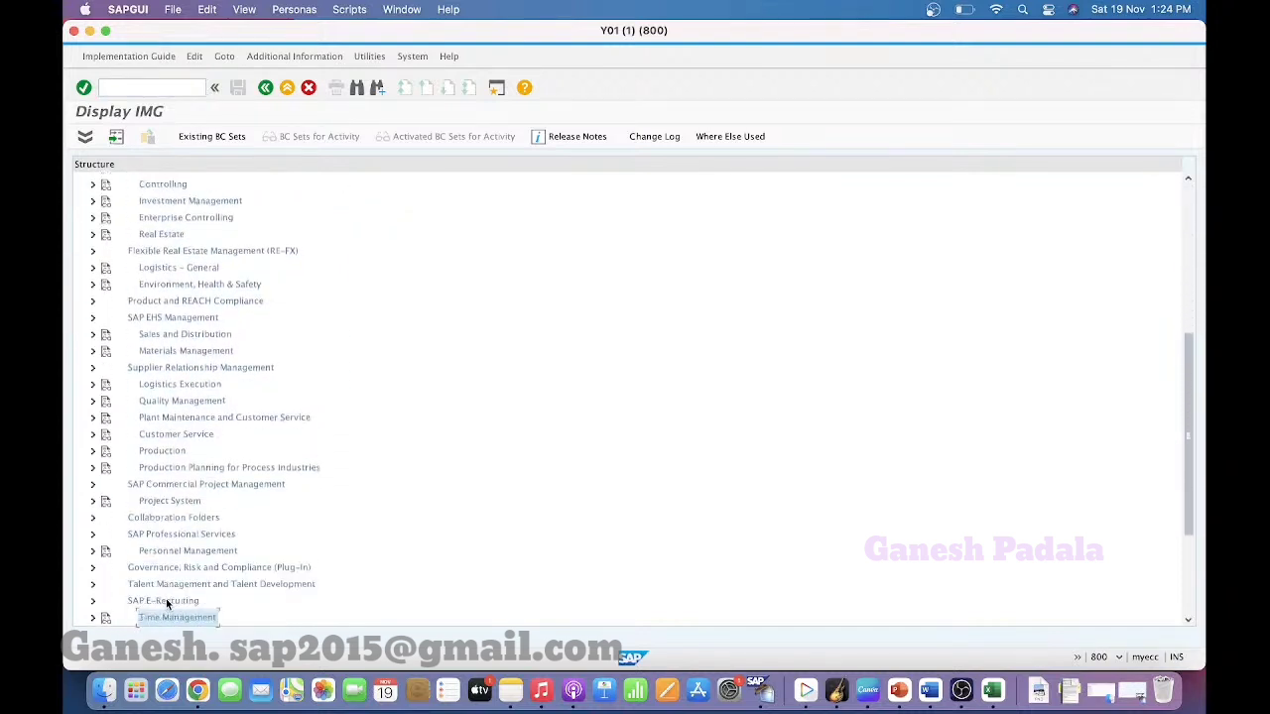
click(92, 352)
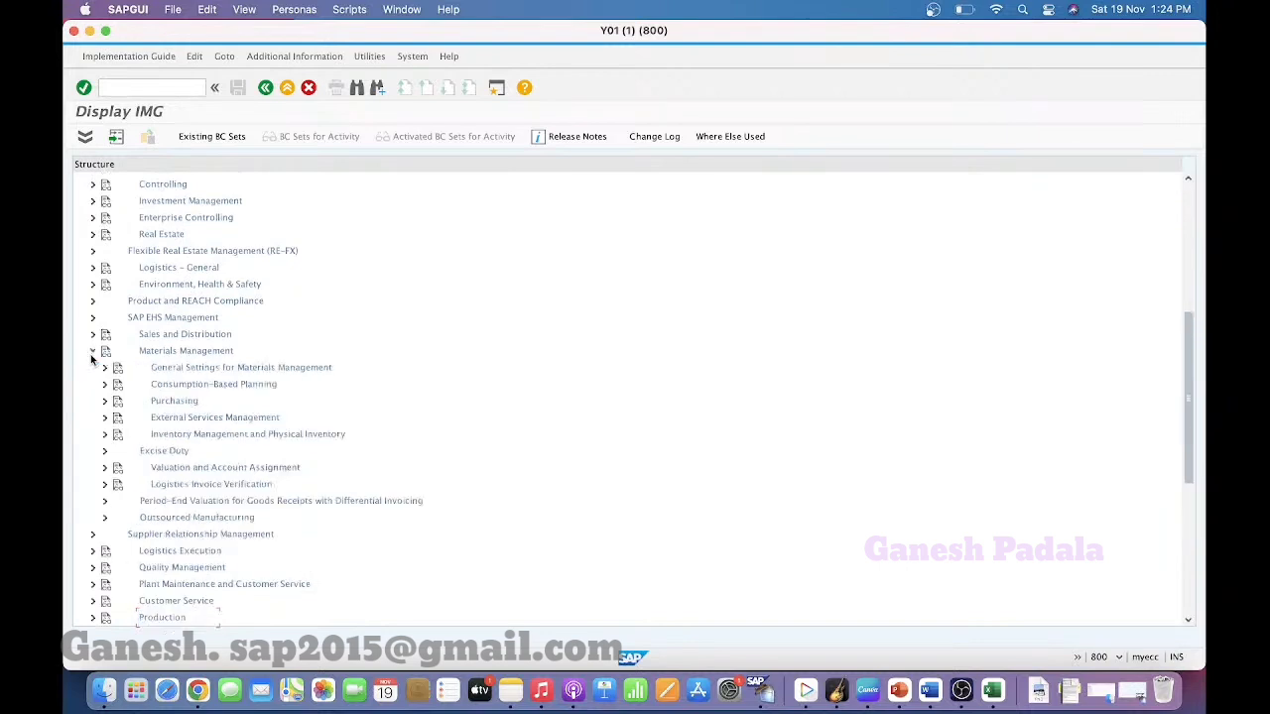
click(104, 484)
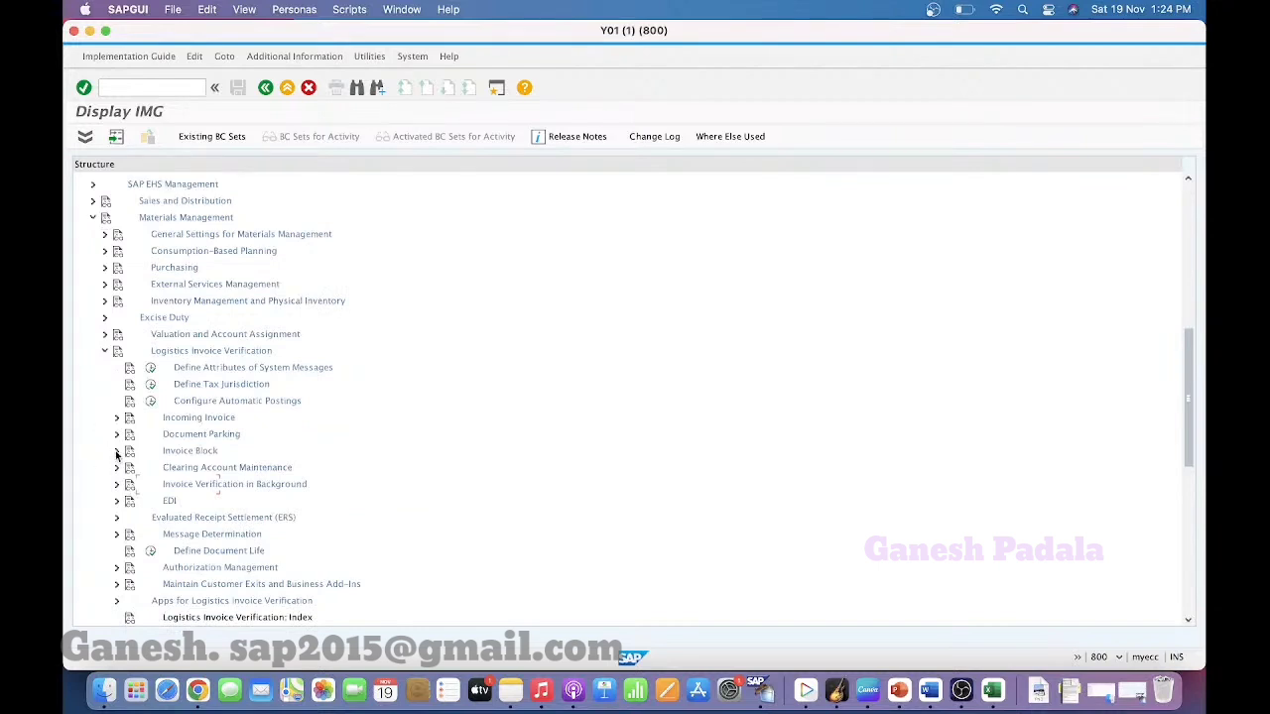
click(116, 452)
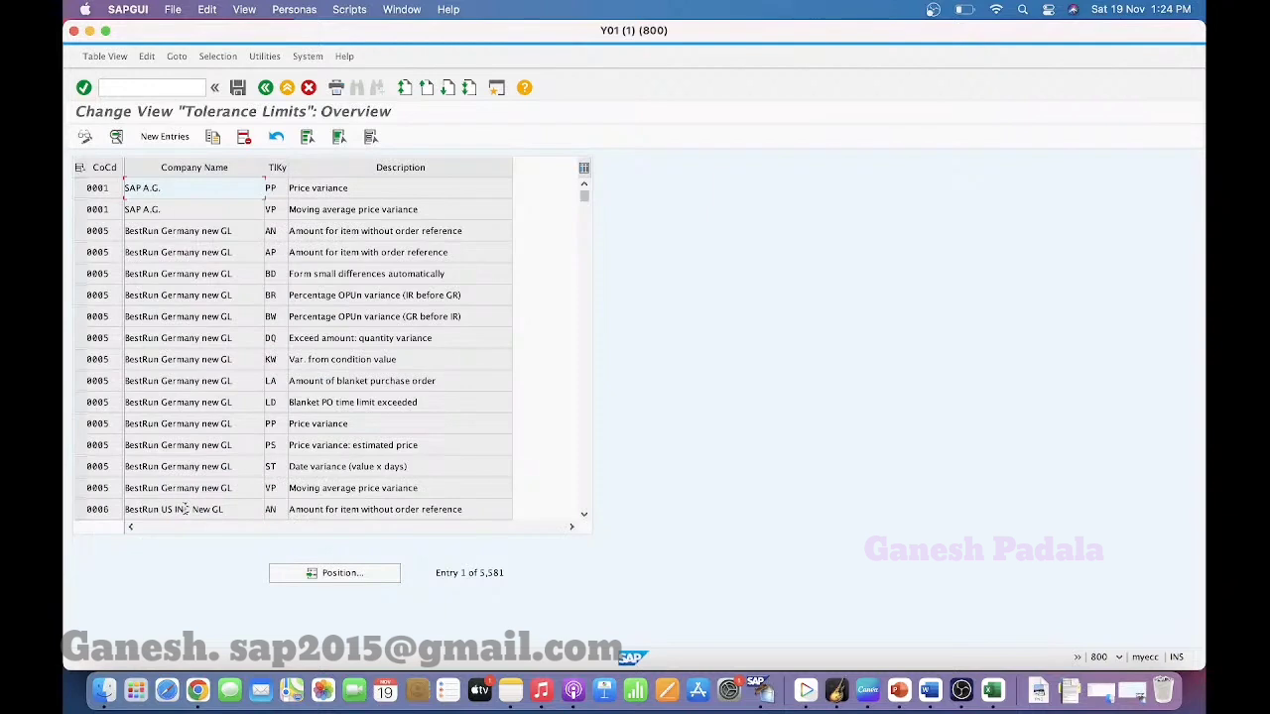
Position the list to company code 1000 and show details of the PP price variance row.
click(352, 576)
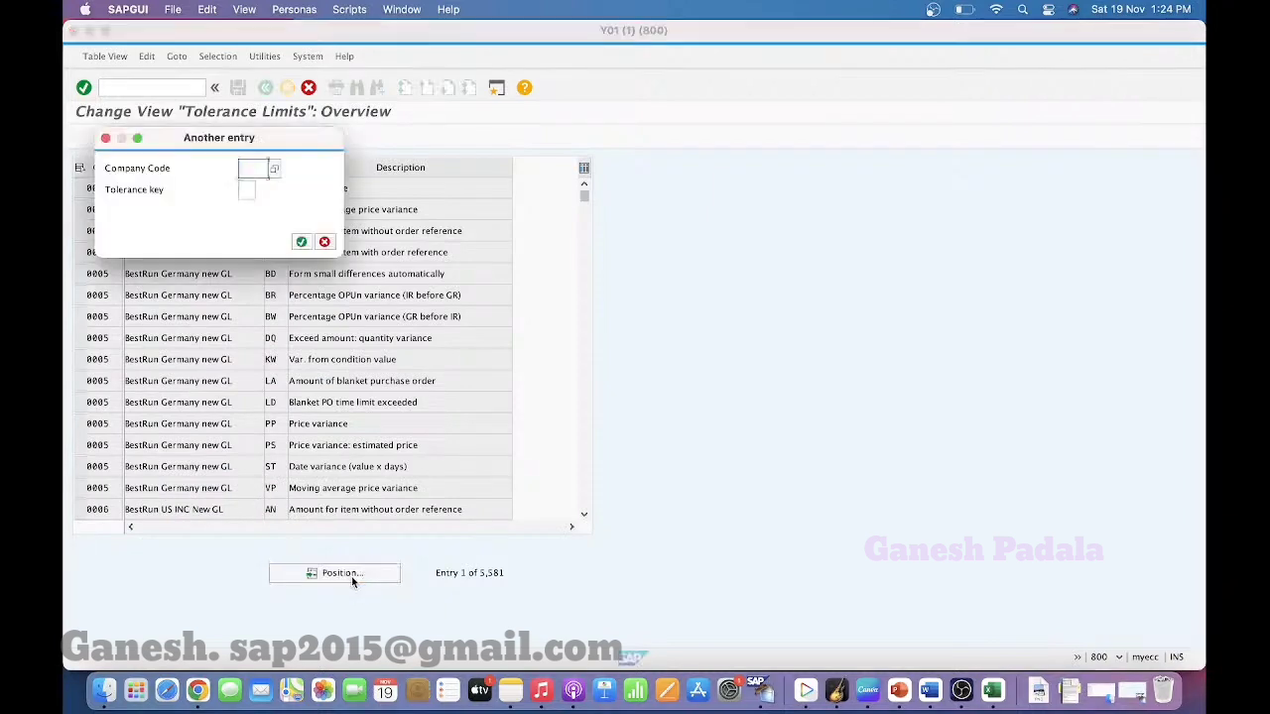
text(1000)
key(Return)
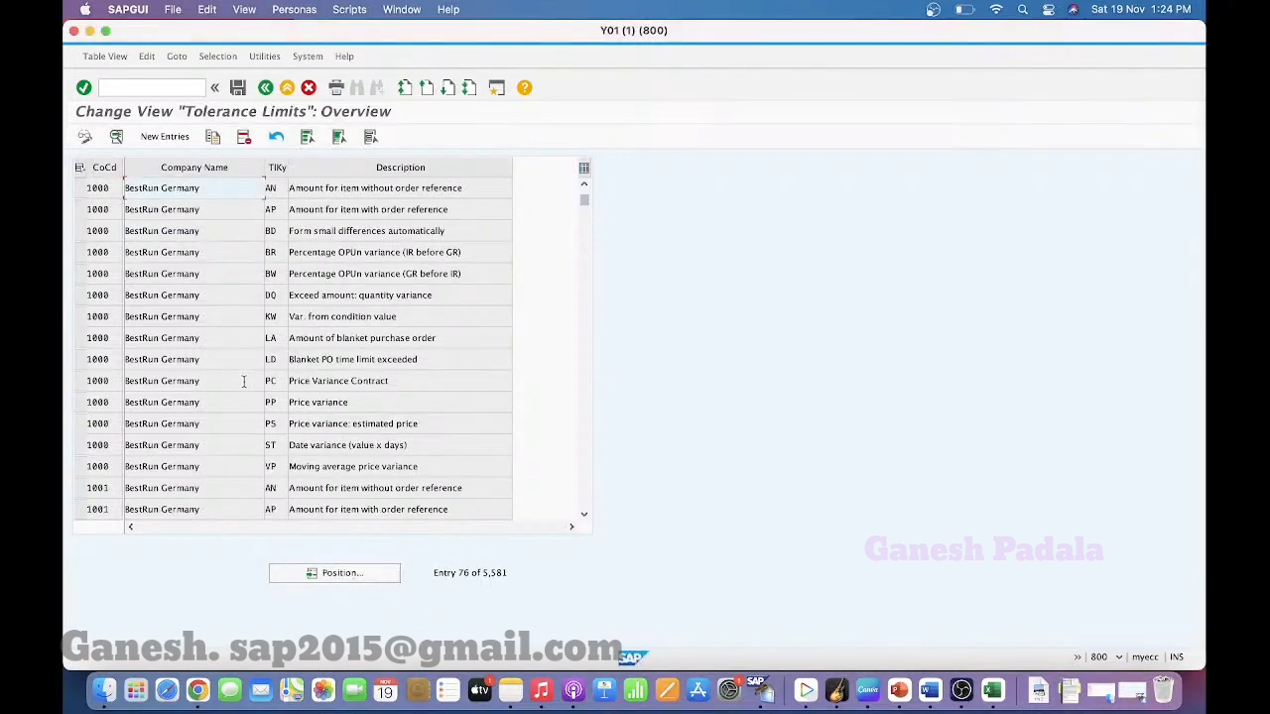
click(80, 401)
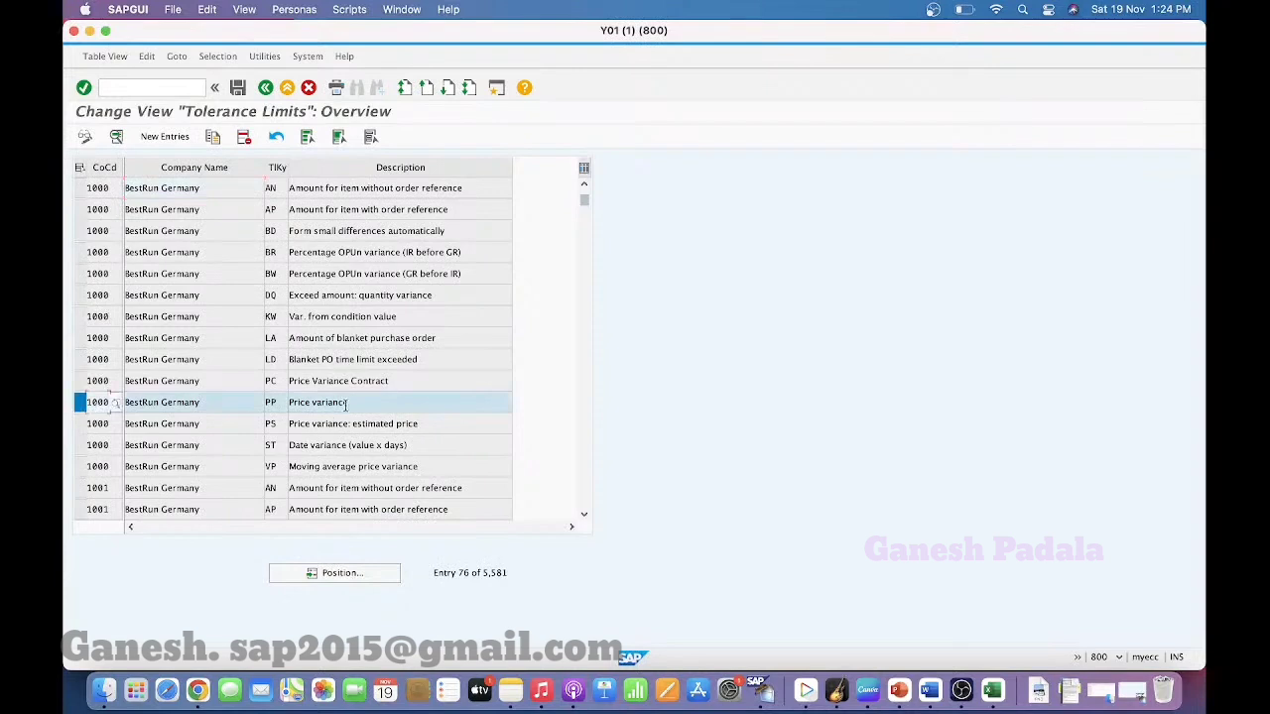
click(118, 137)
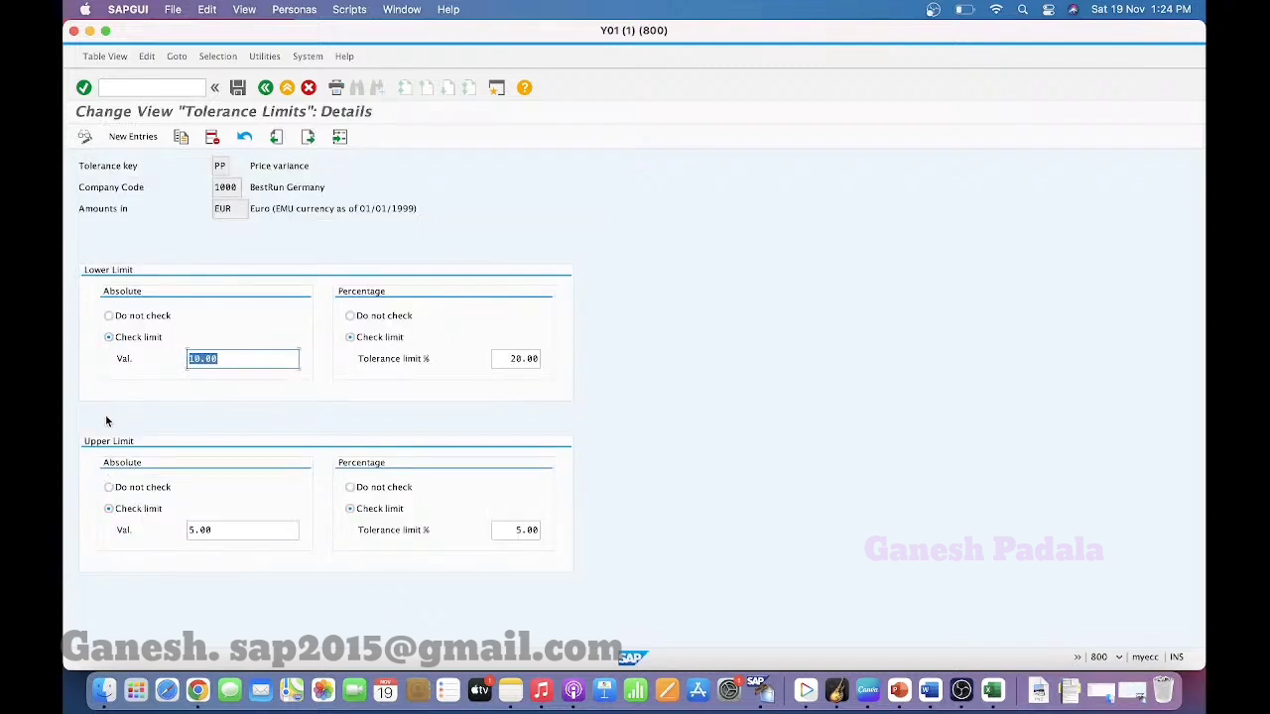
Dismiss the auto-logout notice and change PP's upper absolute limit from 5.00 to 100 EUR.
click(109, 487)
click(110, 508)
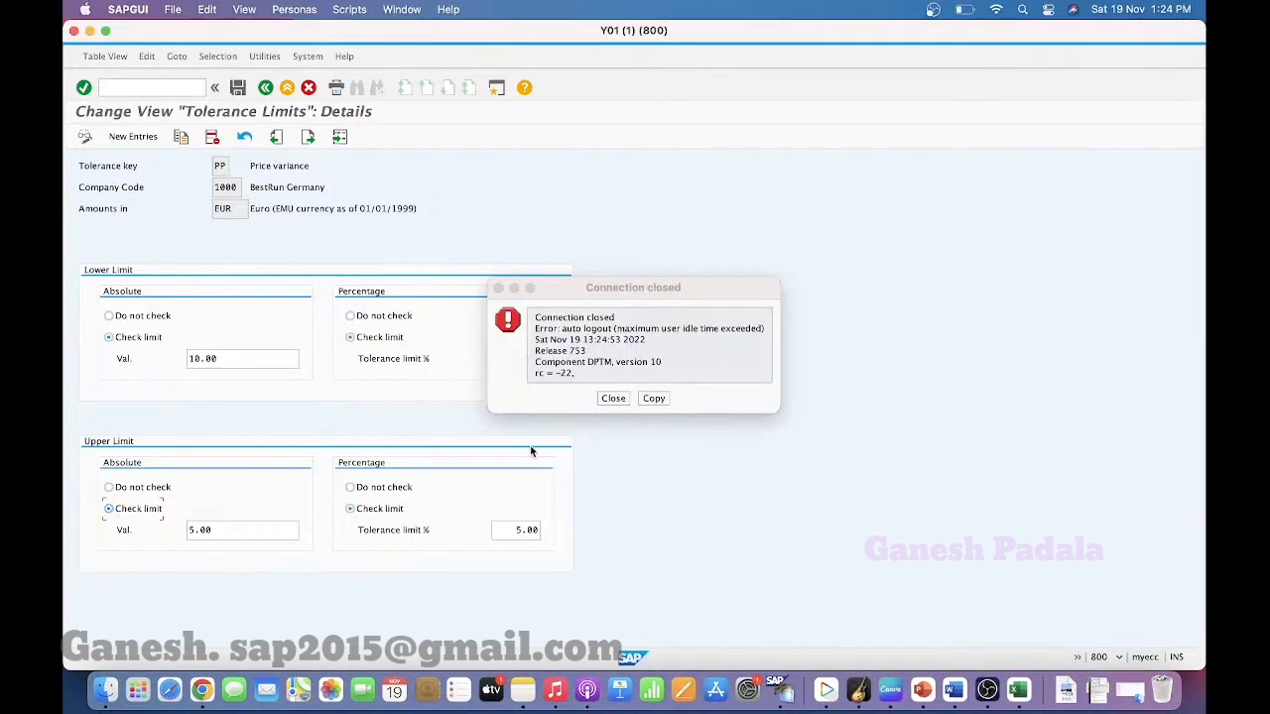
click(613, 398)
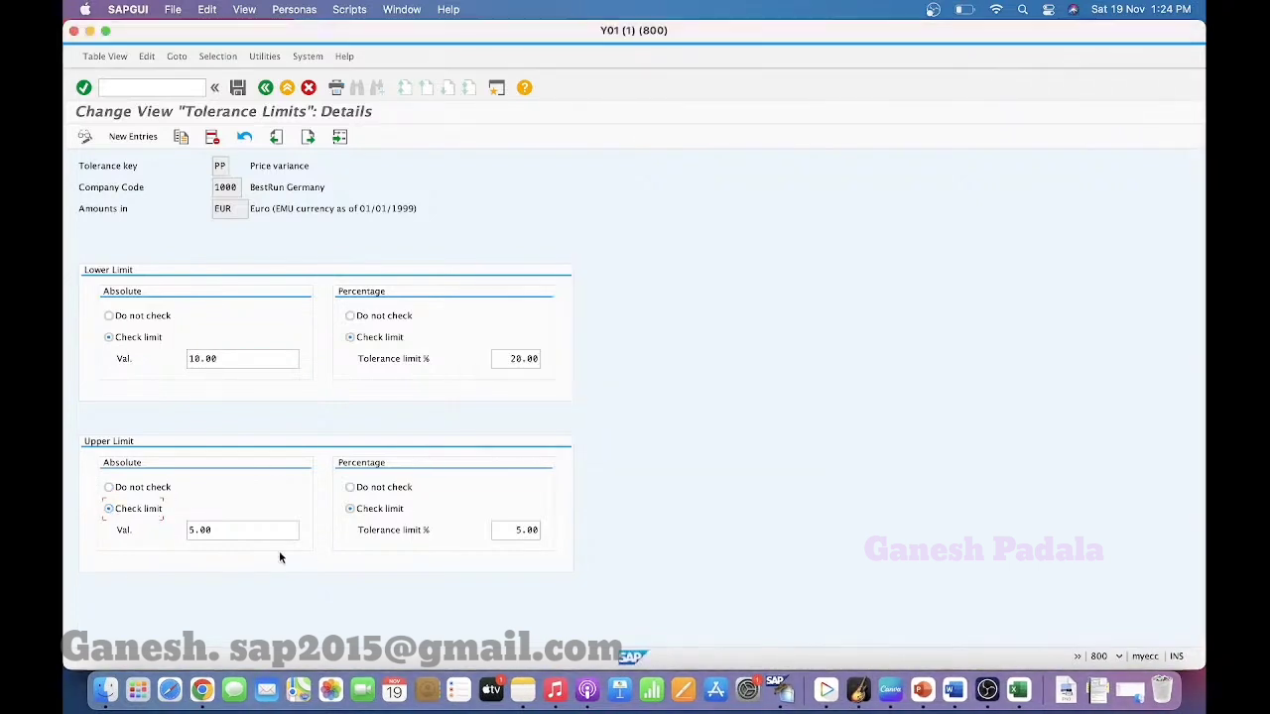
click(214, 528)
key(BackSpace)
key(BackSpace)
key(BackSpace)
key(BackSpace)
text(100)
key(Return)
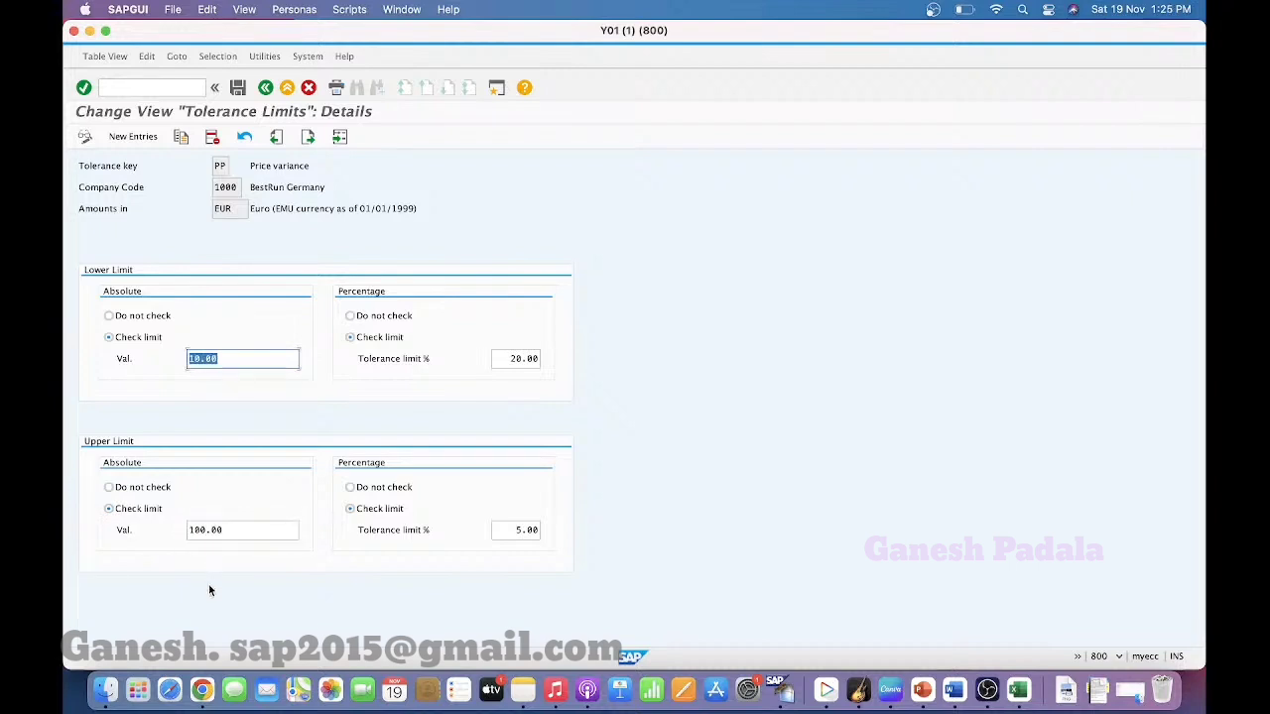
key(ctrl+Right)
key(super+Tab)
key(super+Tab)
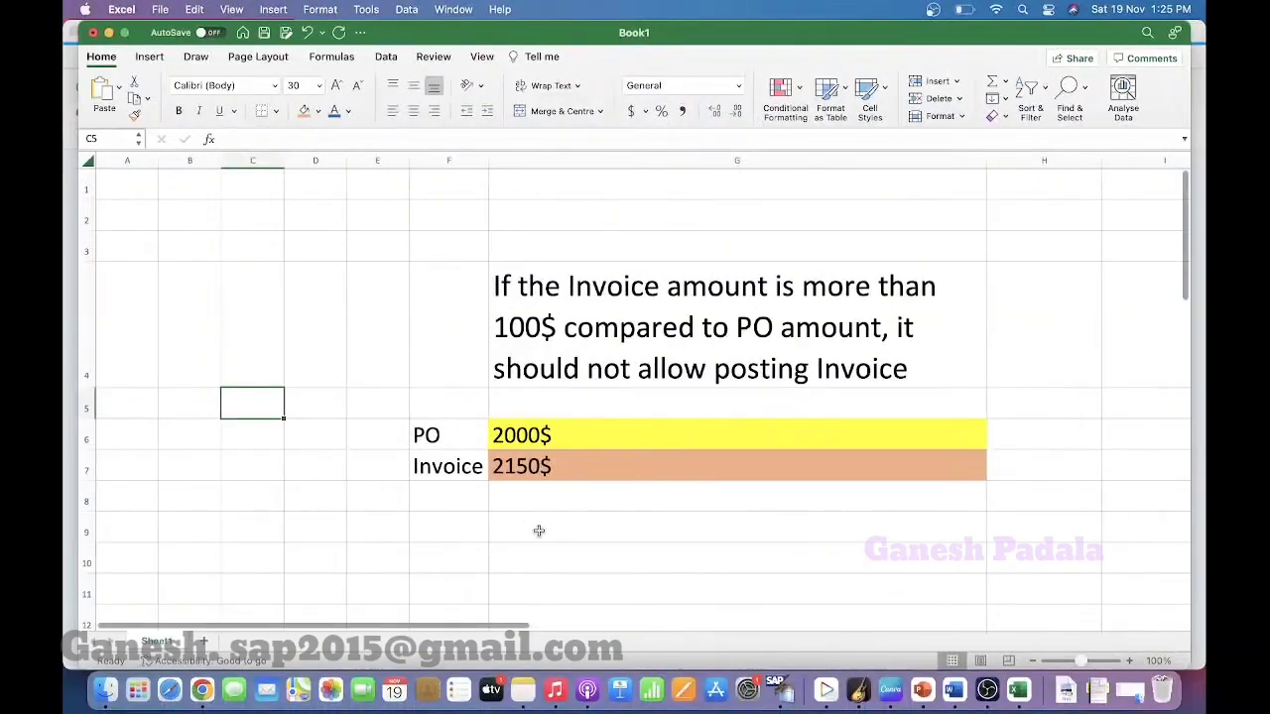
Enter 'M8082 Message. Change from W to E' in G8 with a light green fill.
click(530, 505)
key(ctrl+d)
text(M)
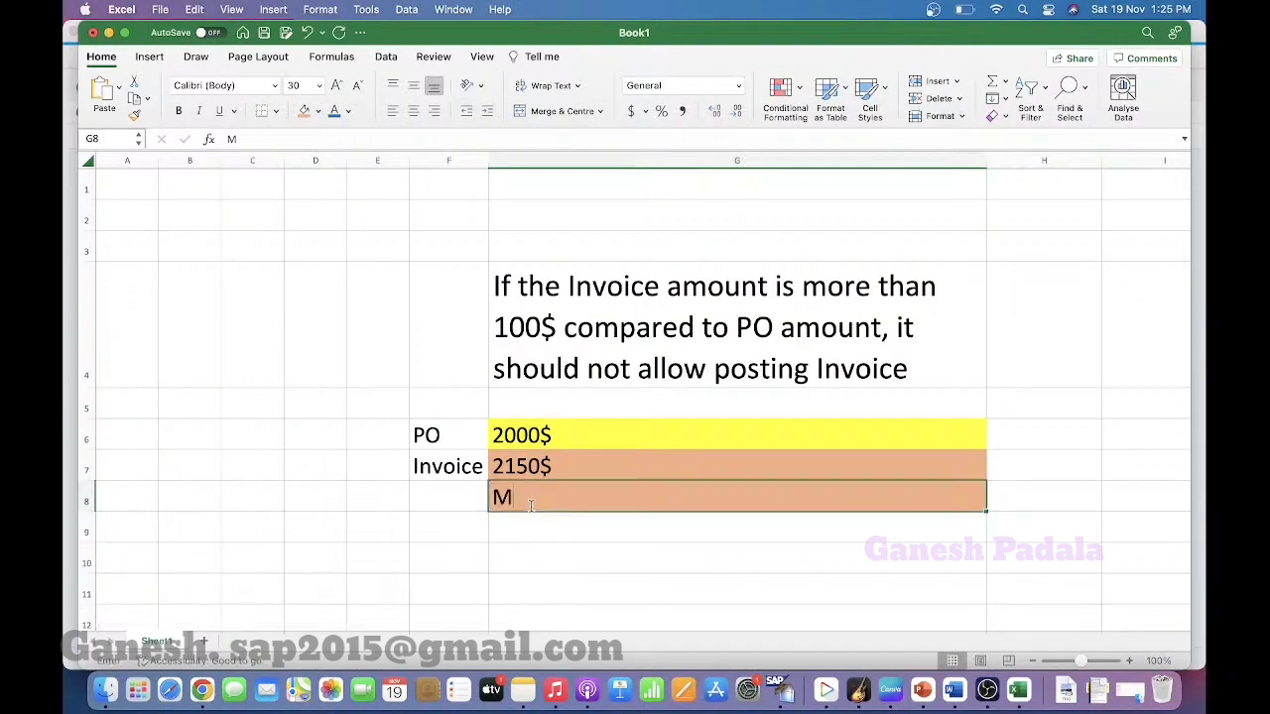
text(80)
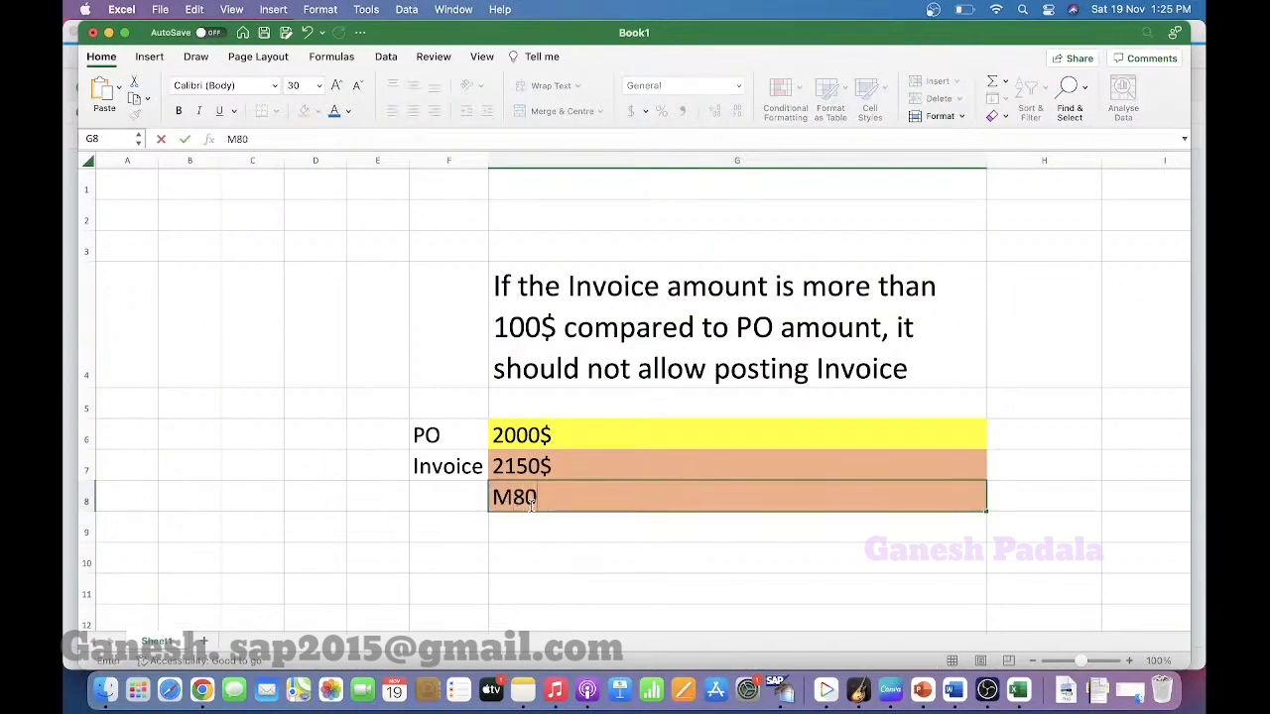
text(82 Message. )
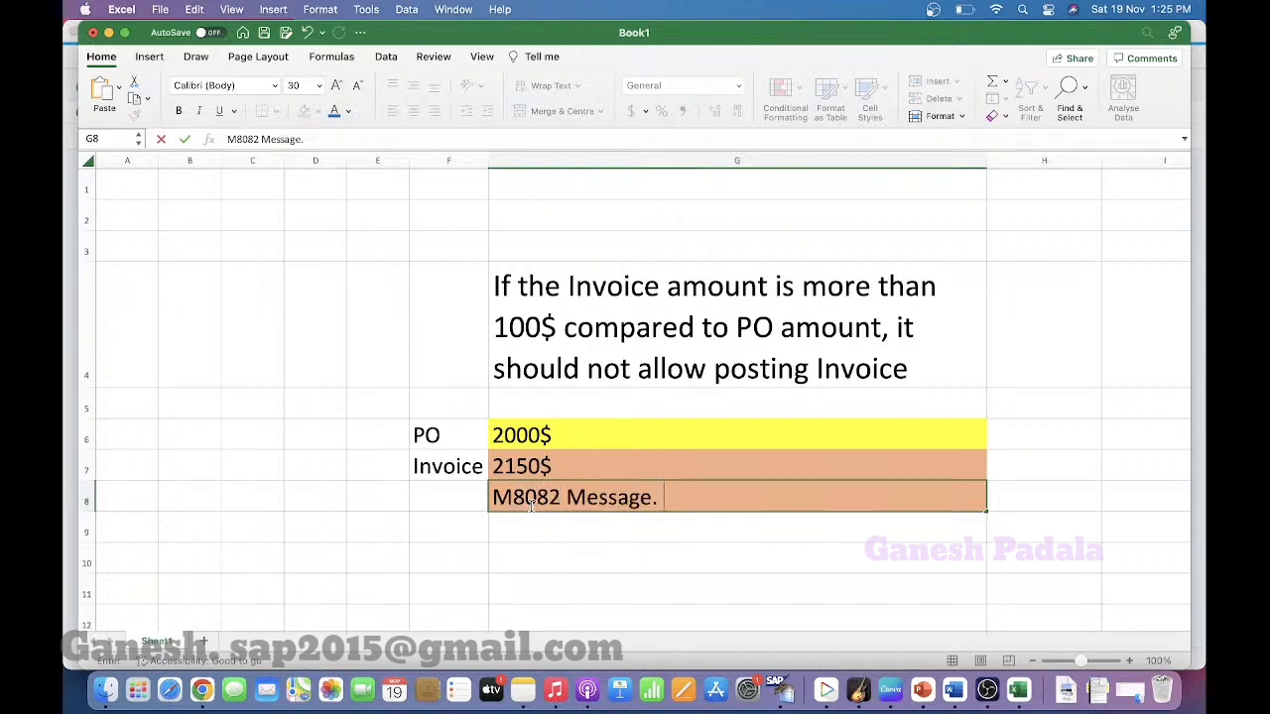
text(Change from W to E)
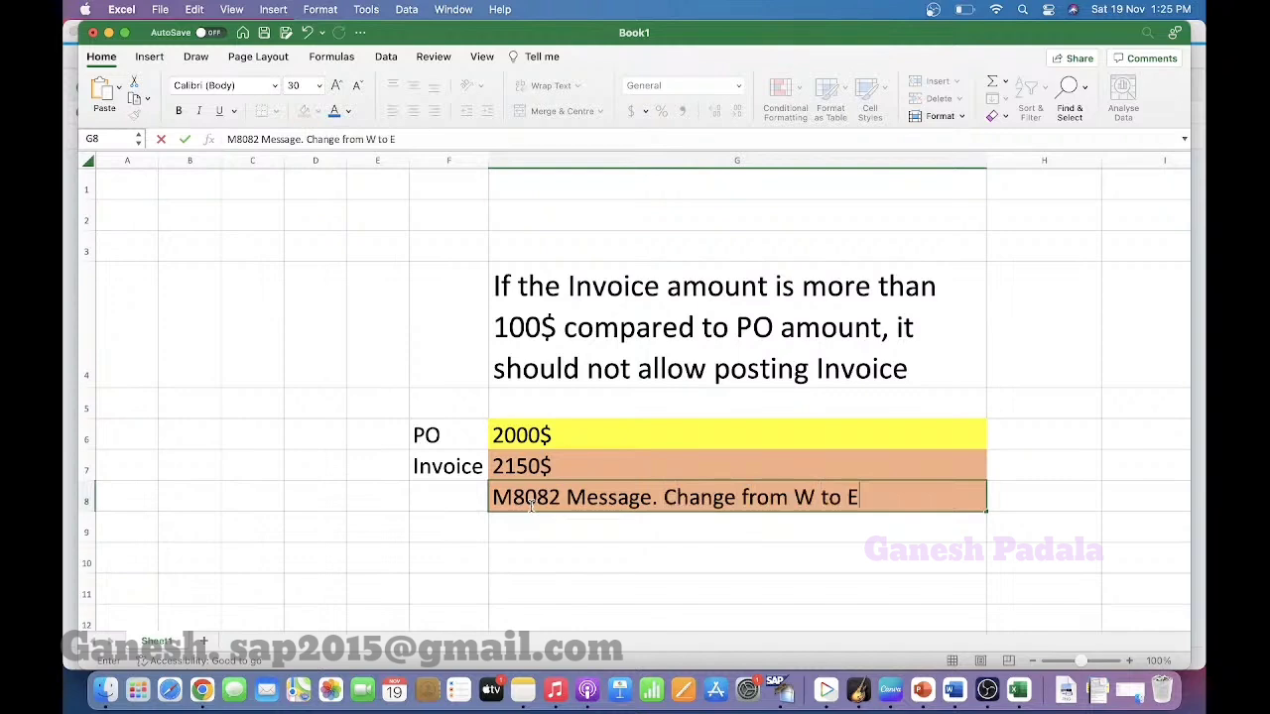
key(Return)
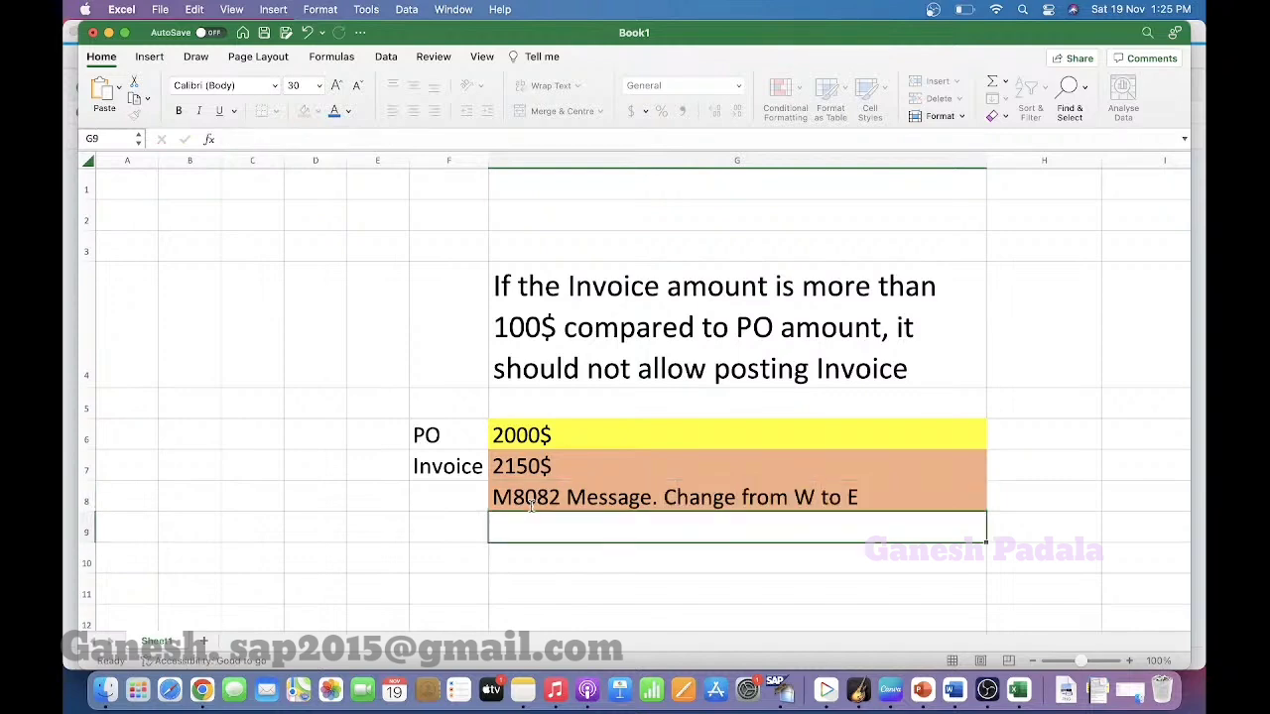
click(682, 499)
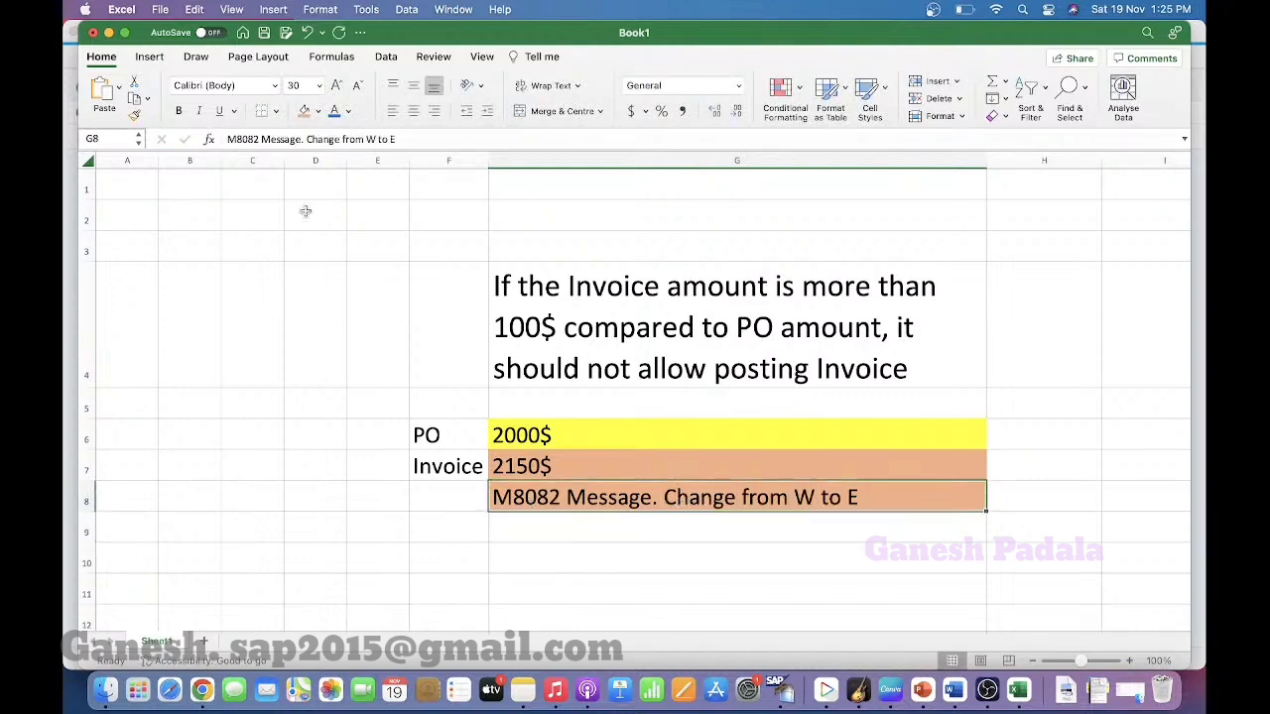
click(317, 110)
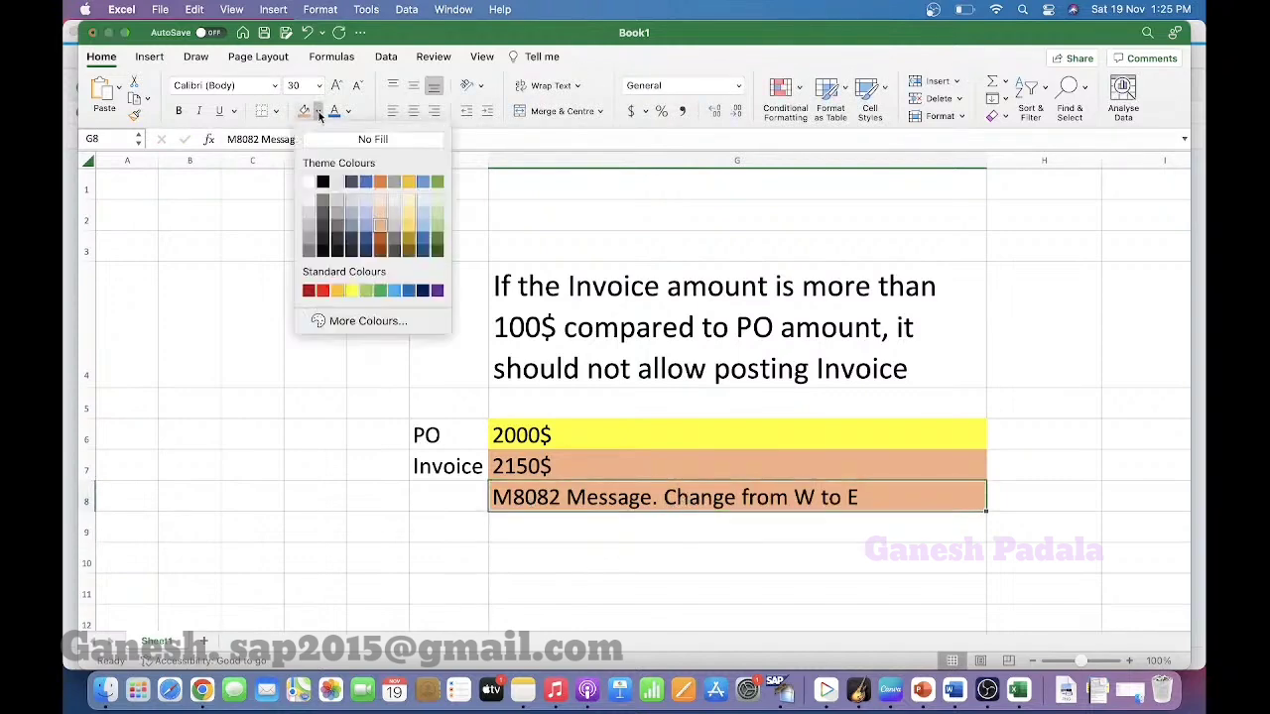
click(367, 290)
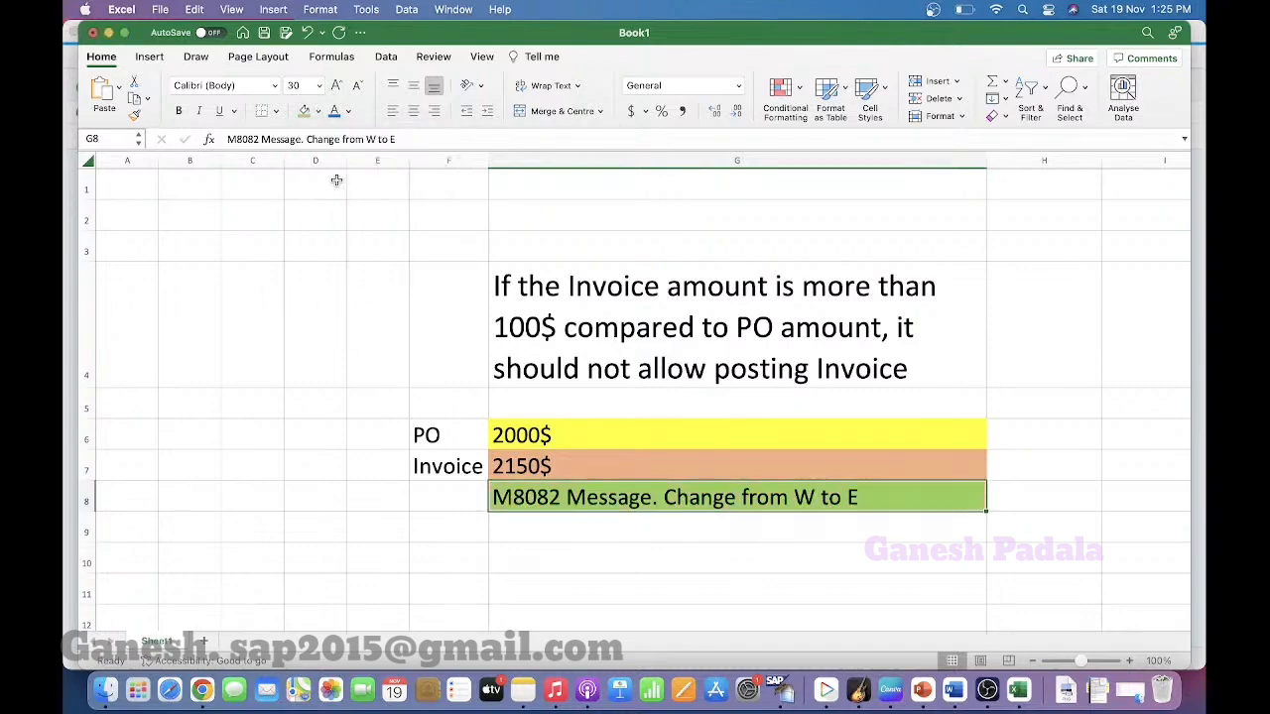
click(633, 566)
Switch to SAP's tolerance limits, glance at the live-stream dashboard, and come back.
key(super+Tab)
key(super+Tab)
key(super+Tab)
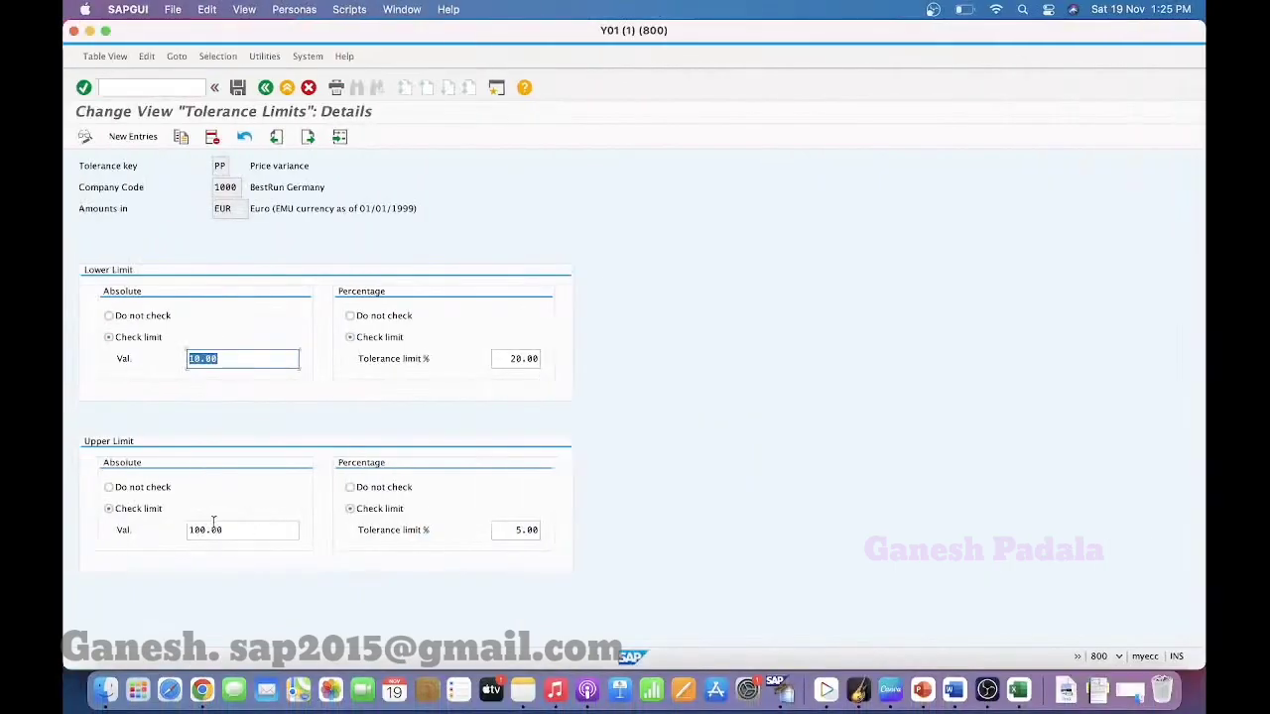
click(240, 532)
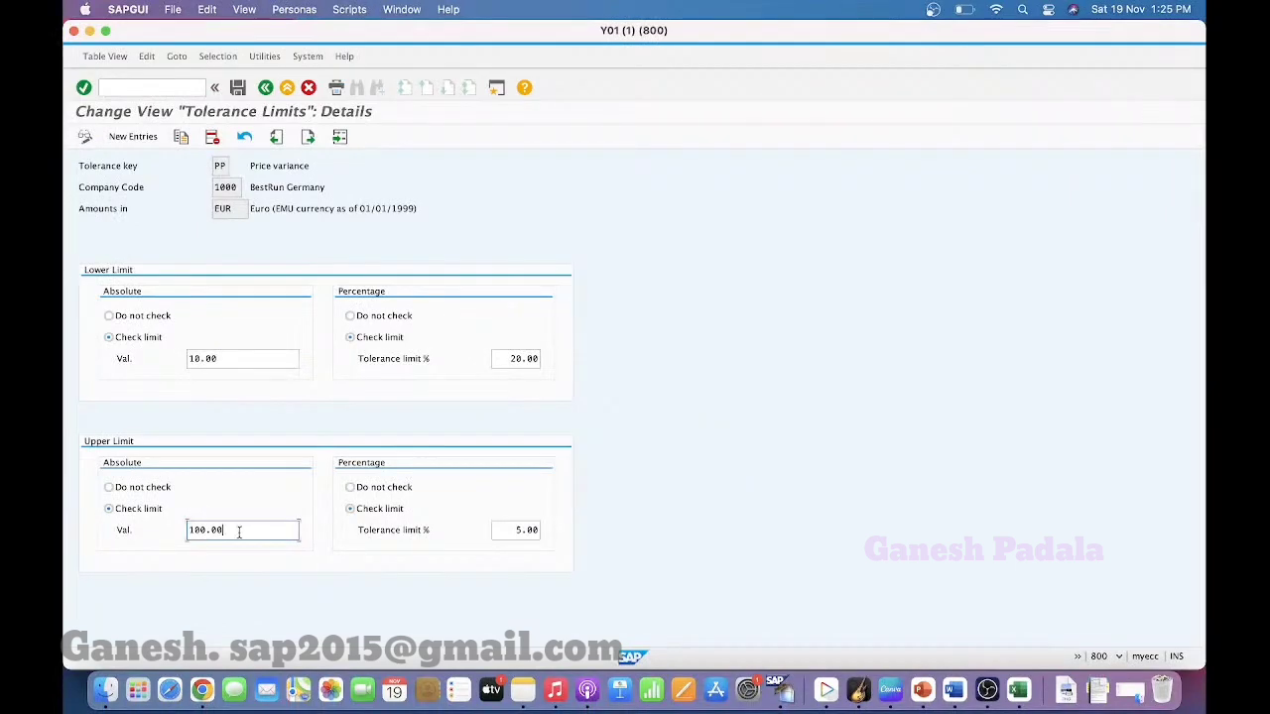
key(super+Tab)
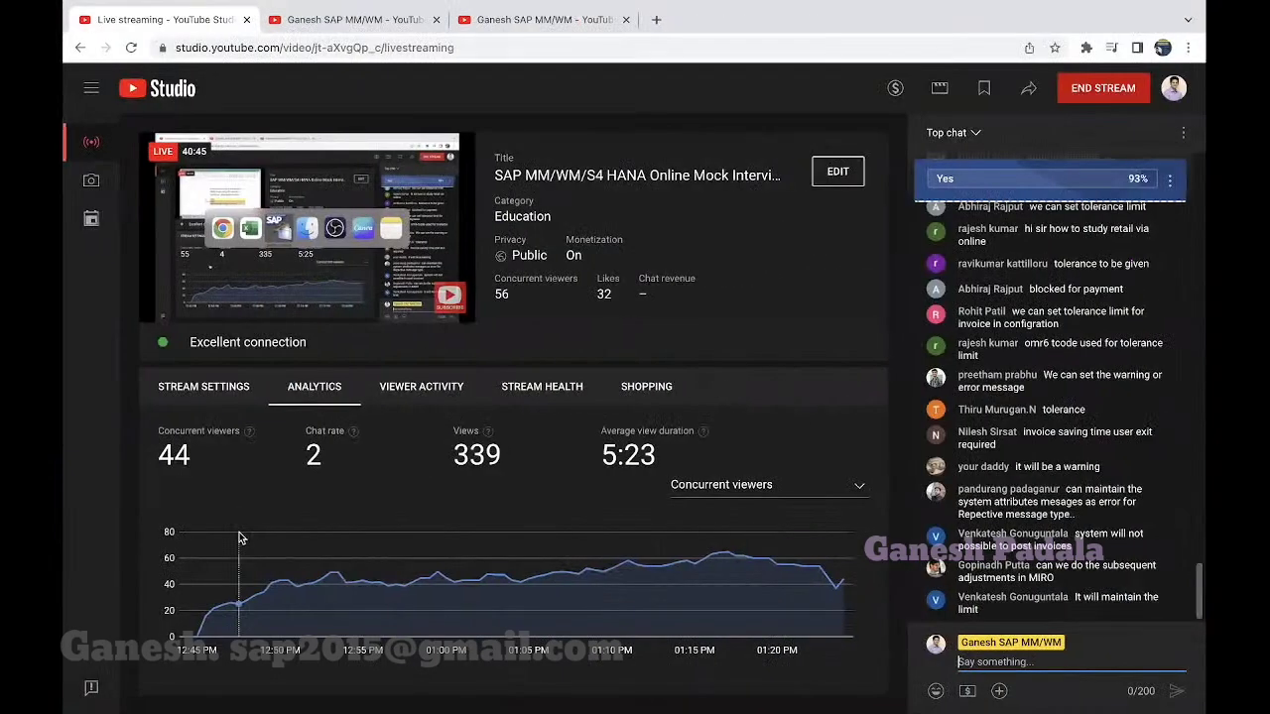
key(super+Tab)
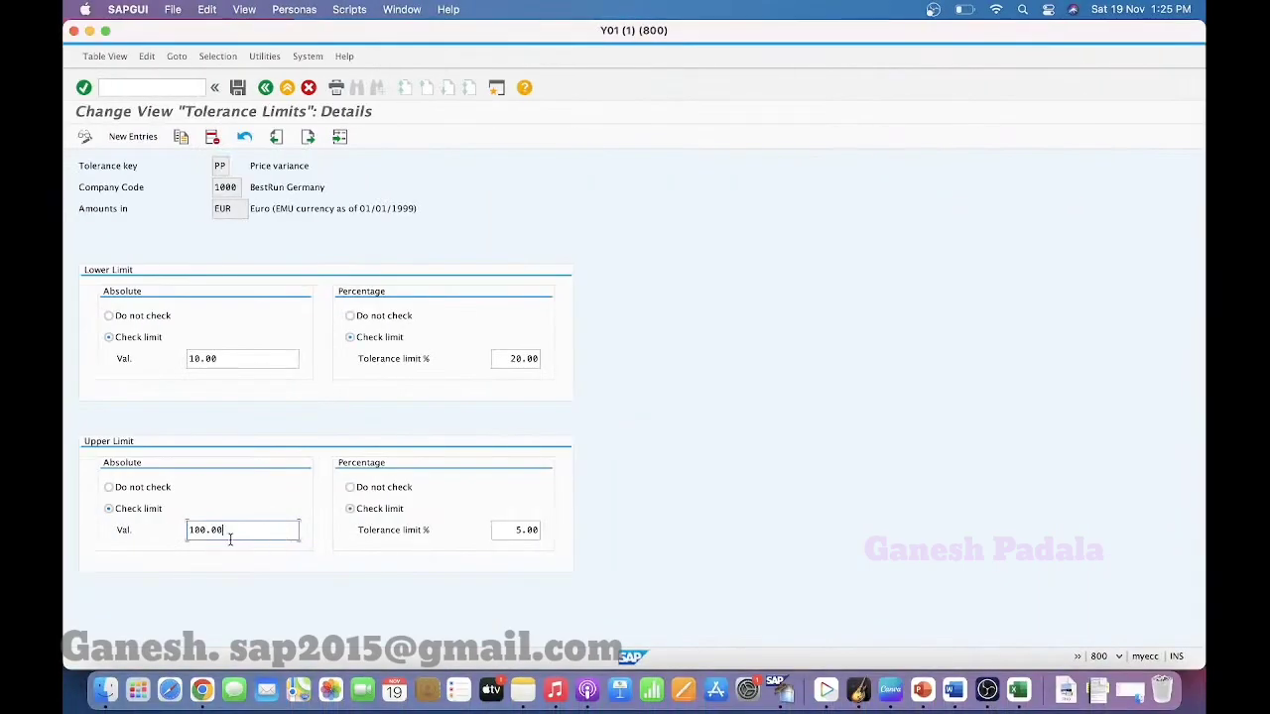
Highlight the EUR currency of the PP limits, then check the live-stream dashboard and return.
double_click(220, 209)
click(218, 209)
key(super+Tab)
key(super+Tab)
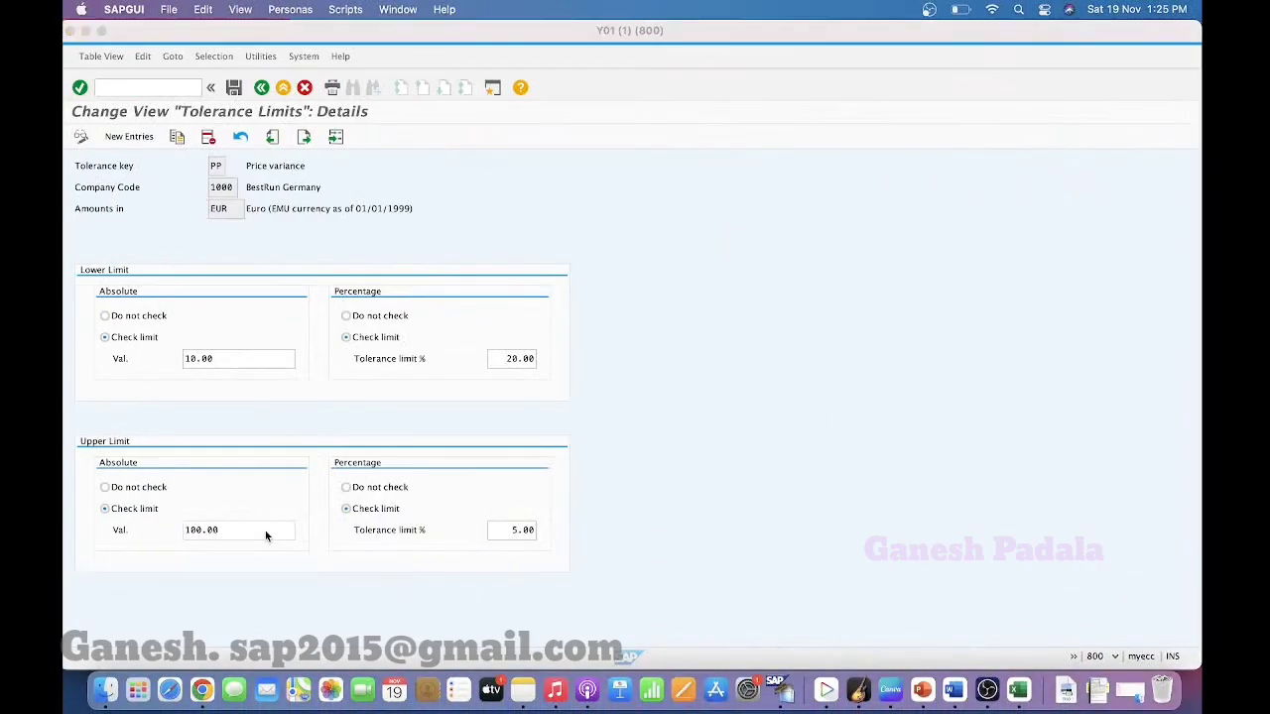
key(super+Tab)
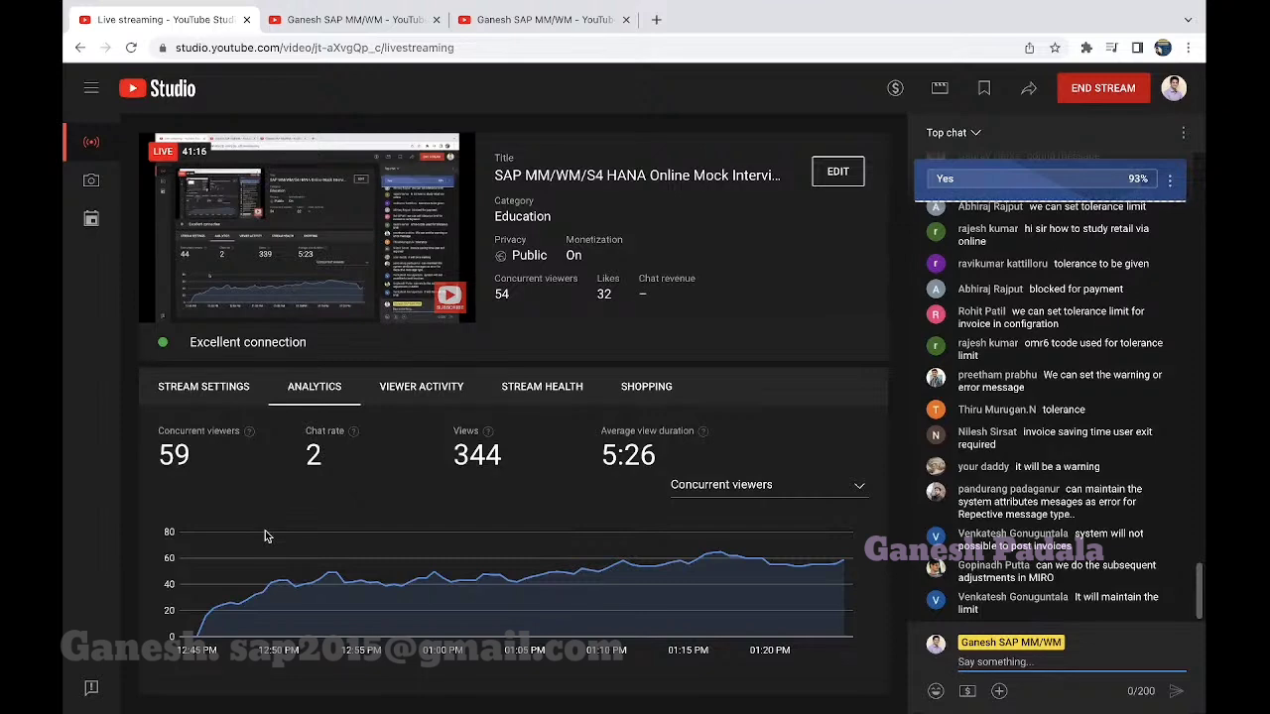
Return to Excel and point out PO 2000$ in G6 and Invoice 2150$ in G7.
key(ctrl+Left)
key(super+Tab)
key(super+Tab)
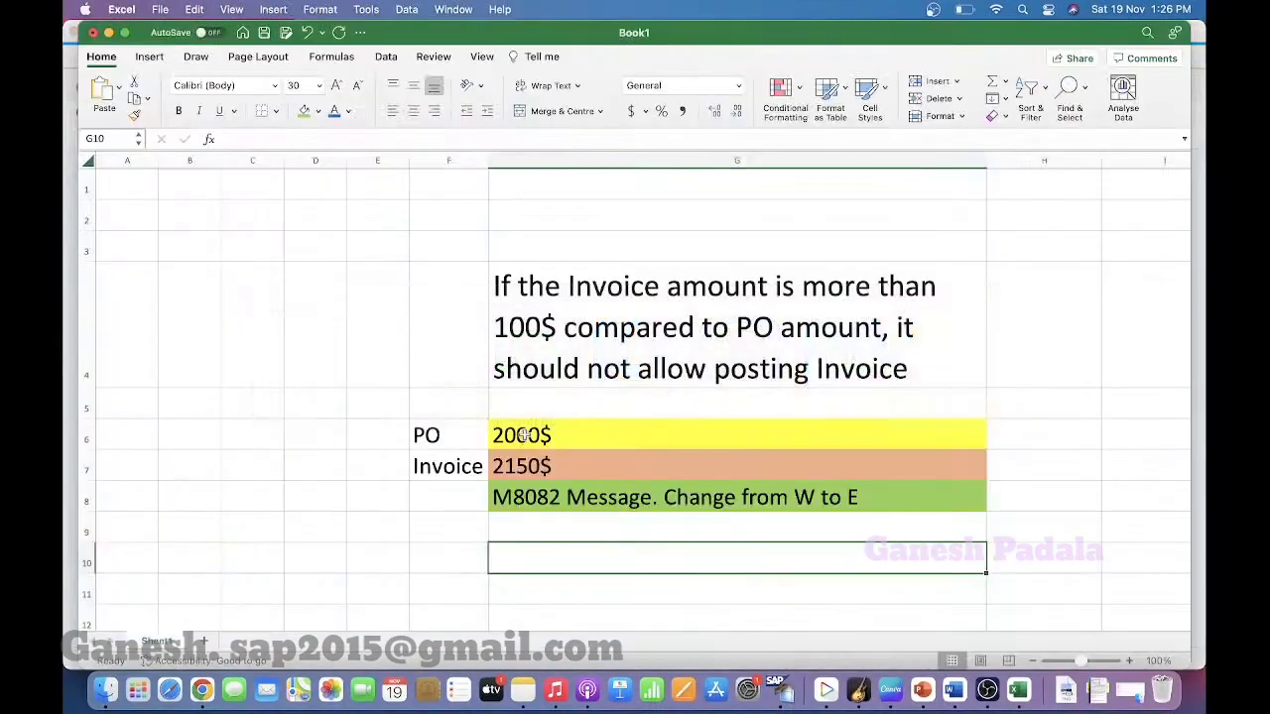
click(523, 435)
click(532, 472)
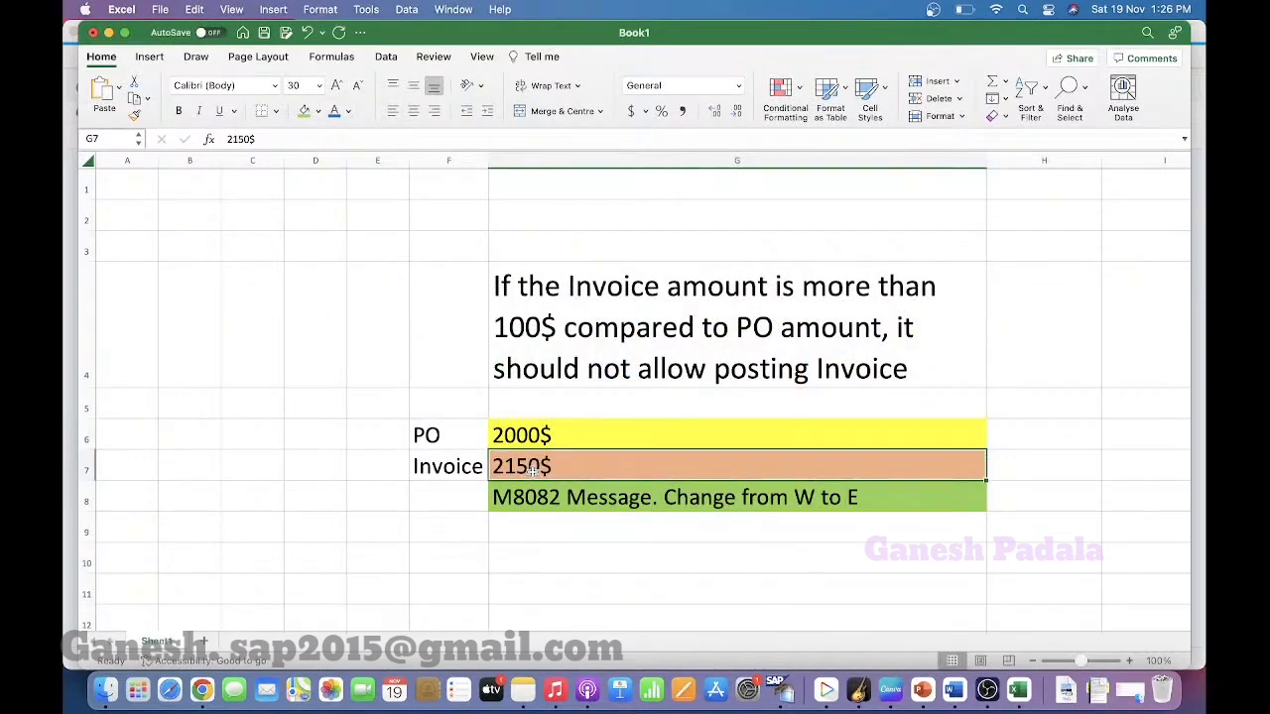
Point out the M8082 note in G8, then highlight SAP's 100.00 upper absolute limit.
click(575, 502)
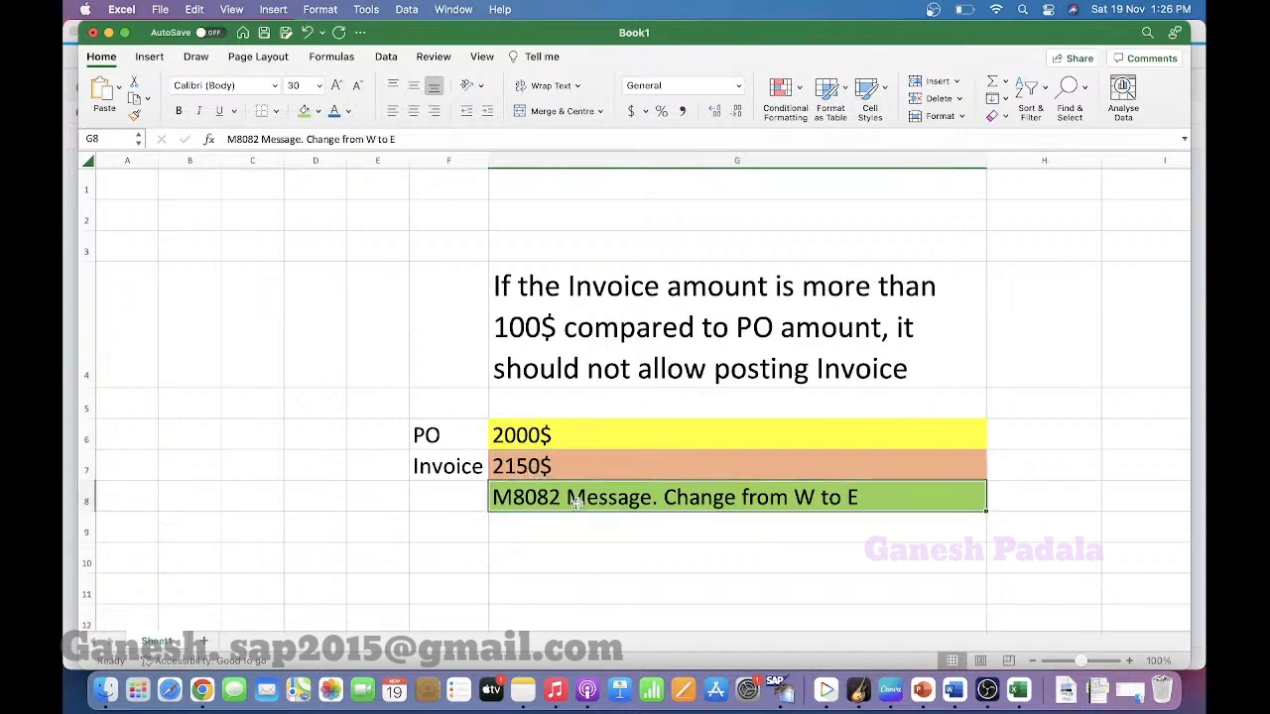
key(super+Tab)
click(232, 529)
double_click(244, 529)
click(244, 529)
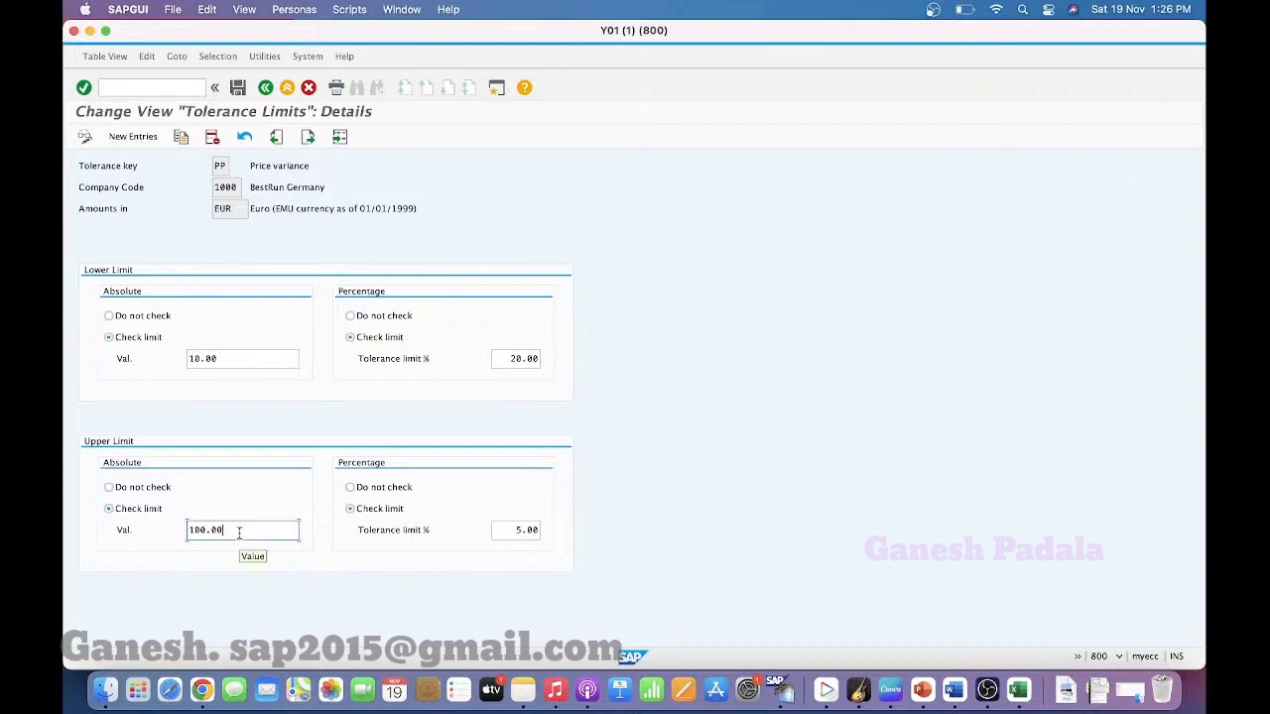
key(super+Tab)
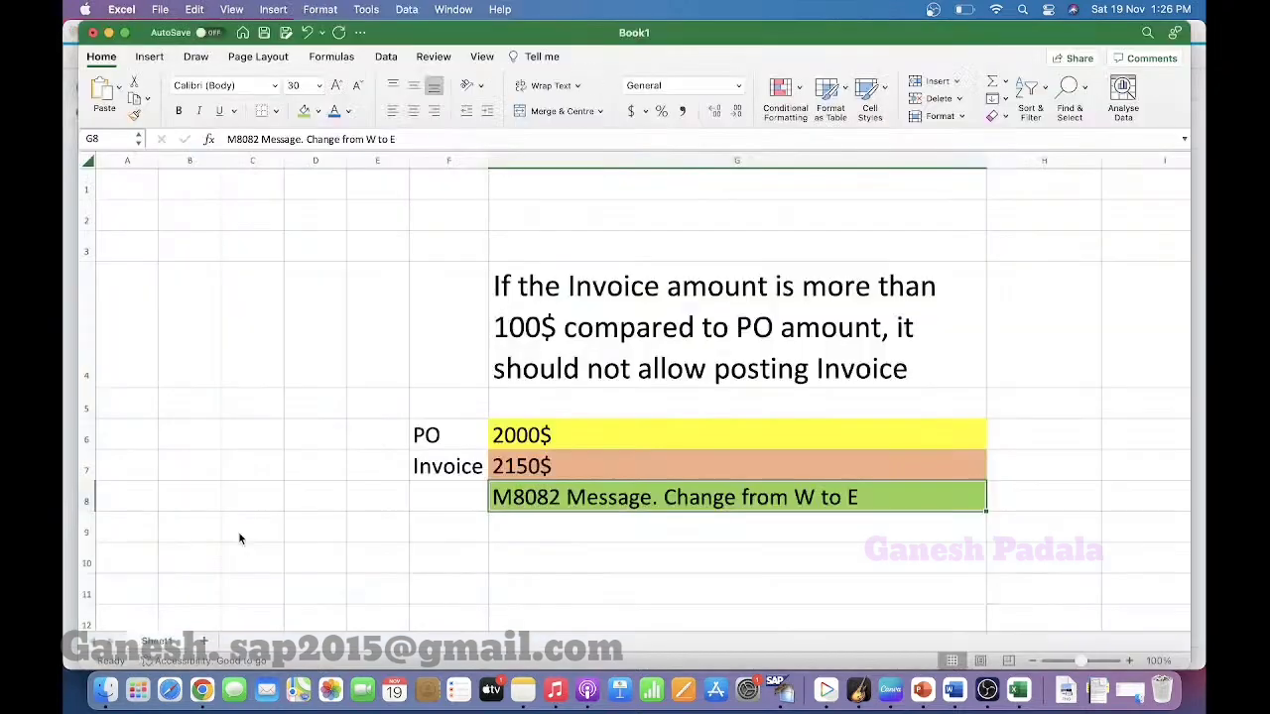
key(super+Tab)
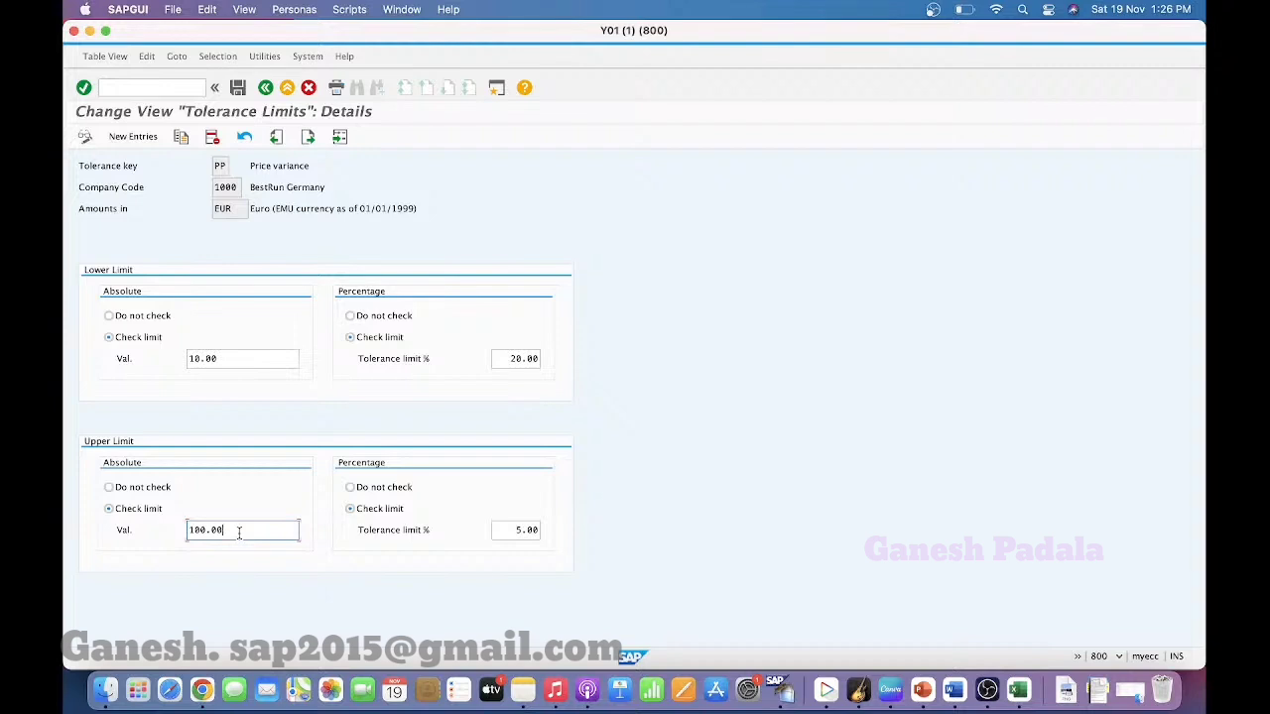
drag(498, 529, 591, 536)
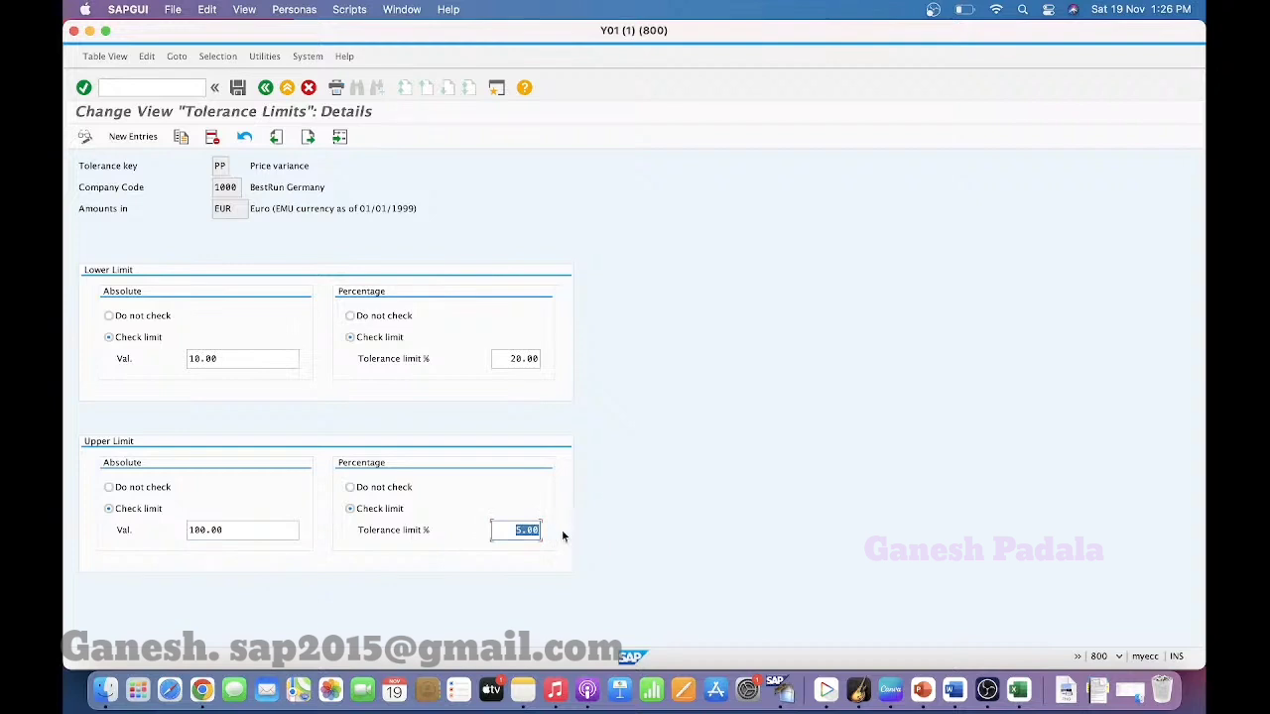
click(222, 527)
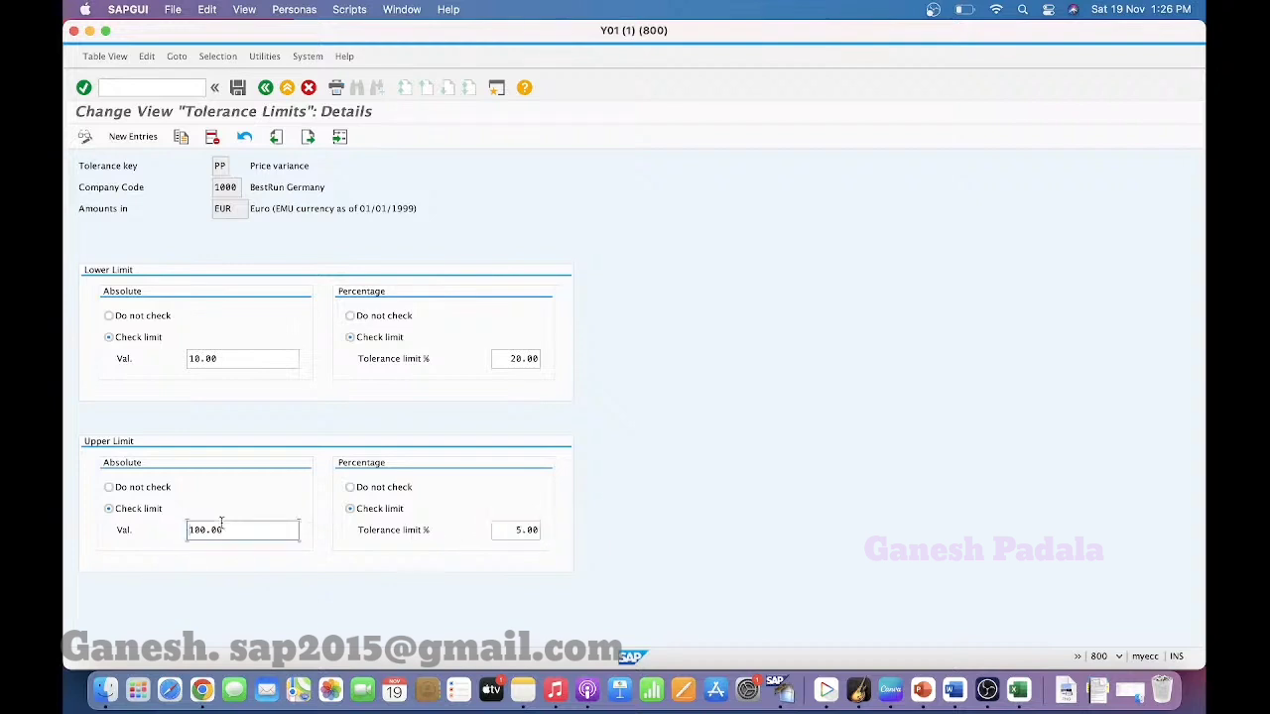
drag(241, 527, 189, 529)
click(168, 540)
double_click(234, 209)
Enter 5% and 80 EUR side by side in the blank rows below the notes.
click(237, 533)
key(super+Tab)
click(546, 568)
key(Down)
key(Down)
key(Down)
key(Down)
key(Down)
key(Down)
key(Down)
key(Down)
key(Down)
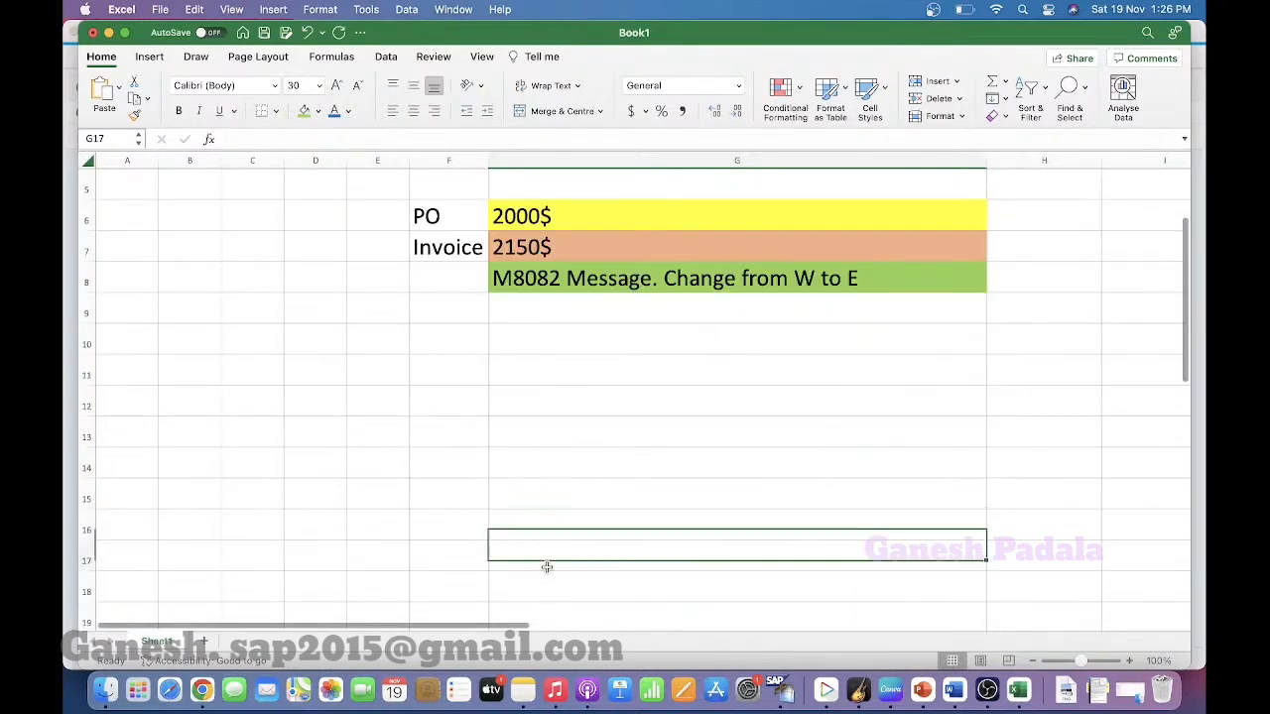
text(5%)
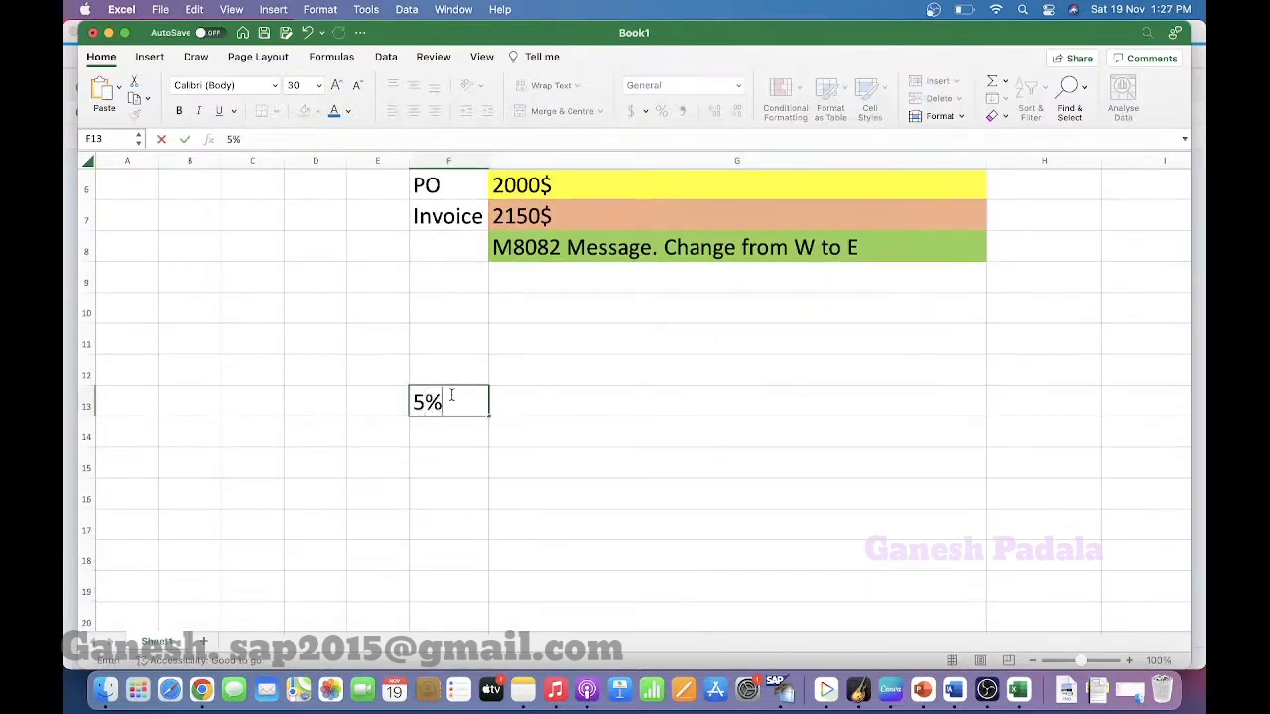
key(Tab)
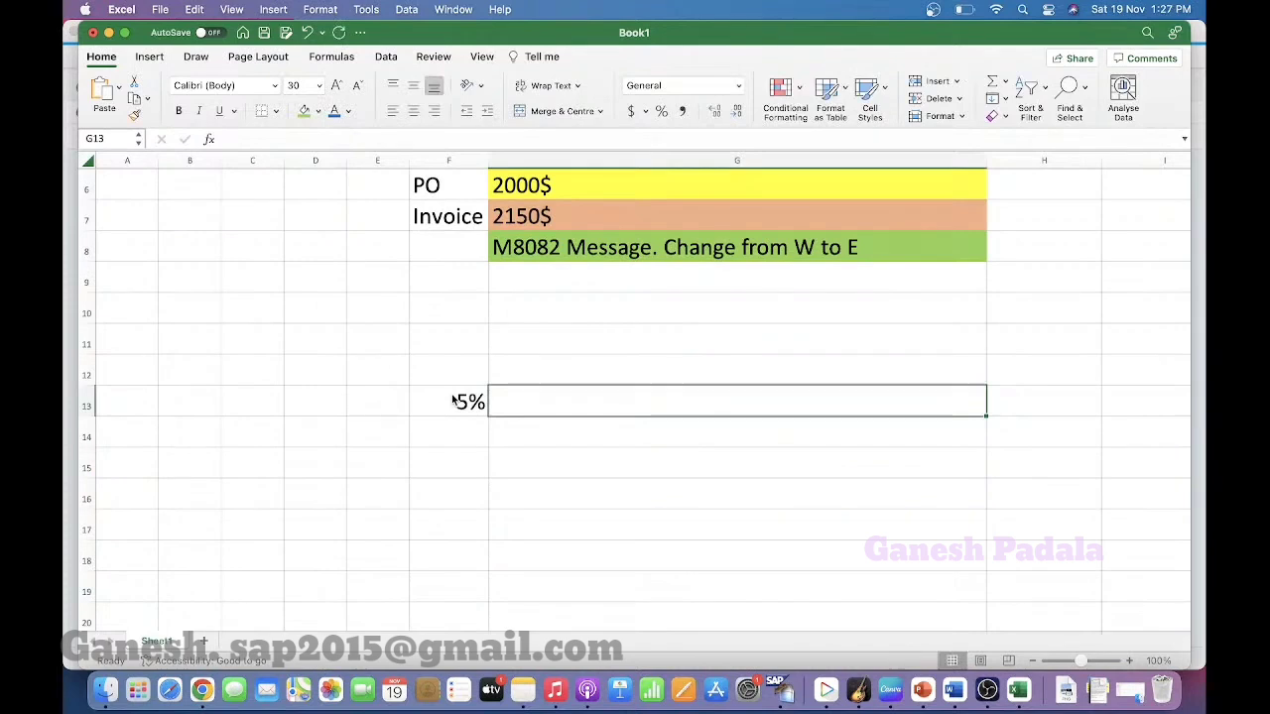
text(80 )
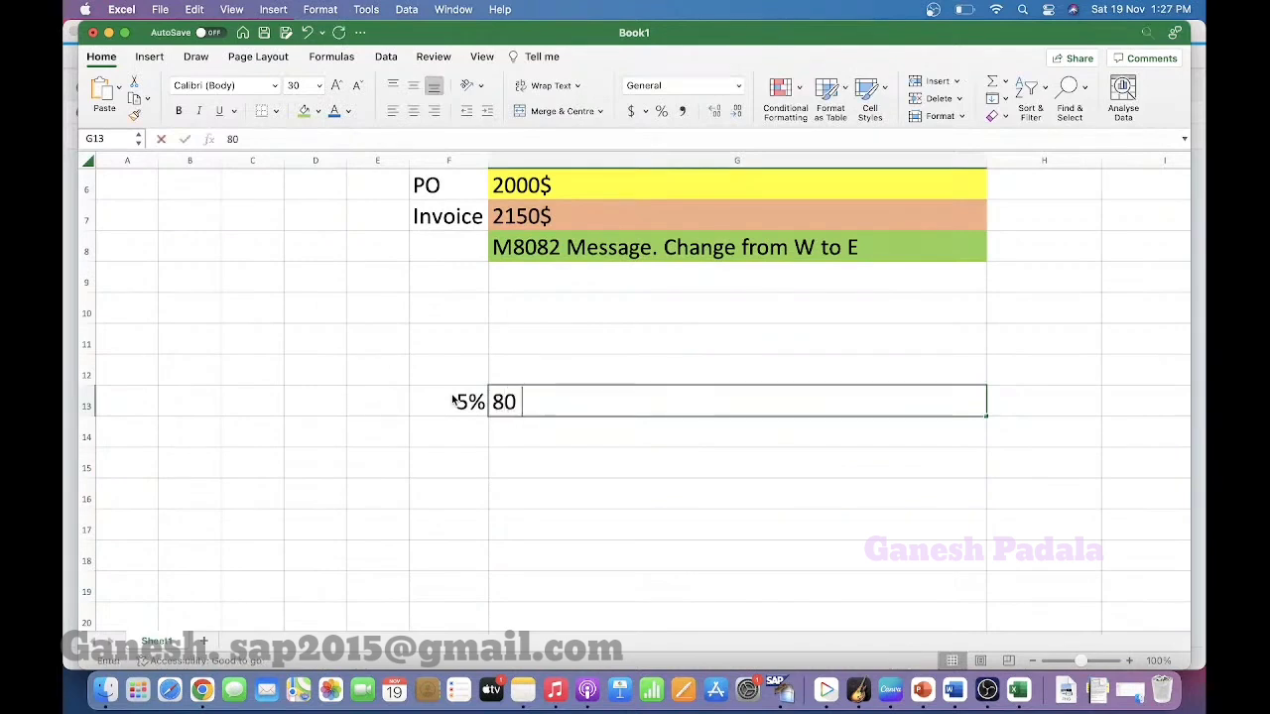
text(EUR)
key(Return)
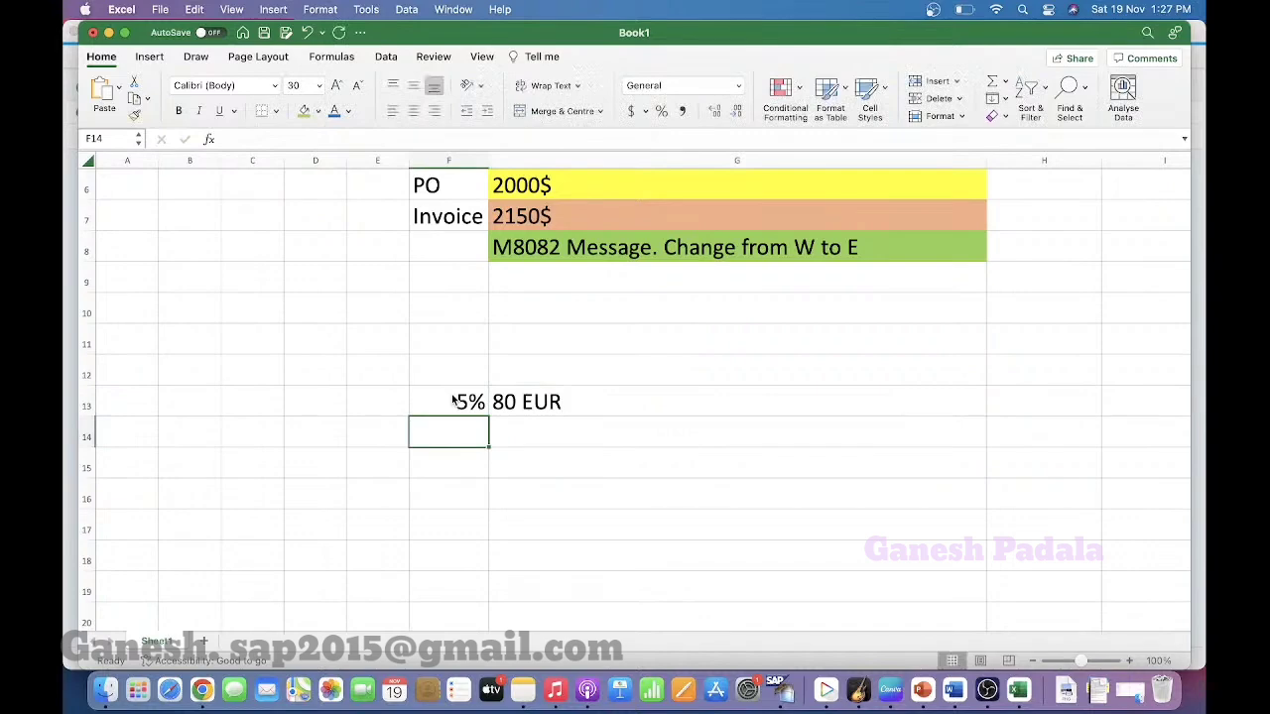
Add 100 EUR in the cell below 80 EUR.
key(super+Tab)
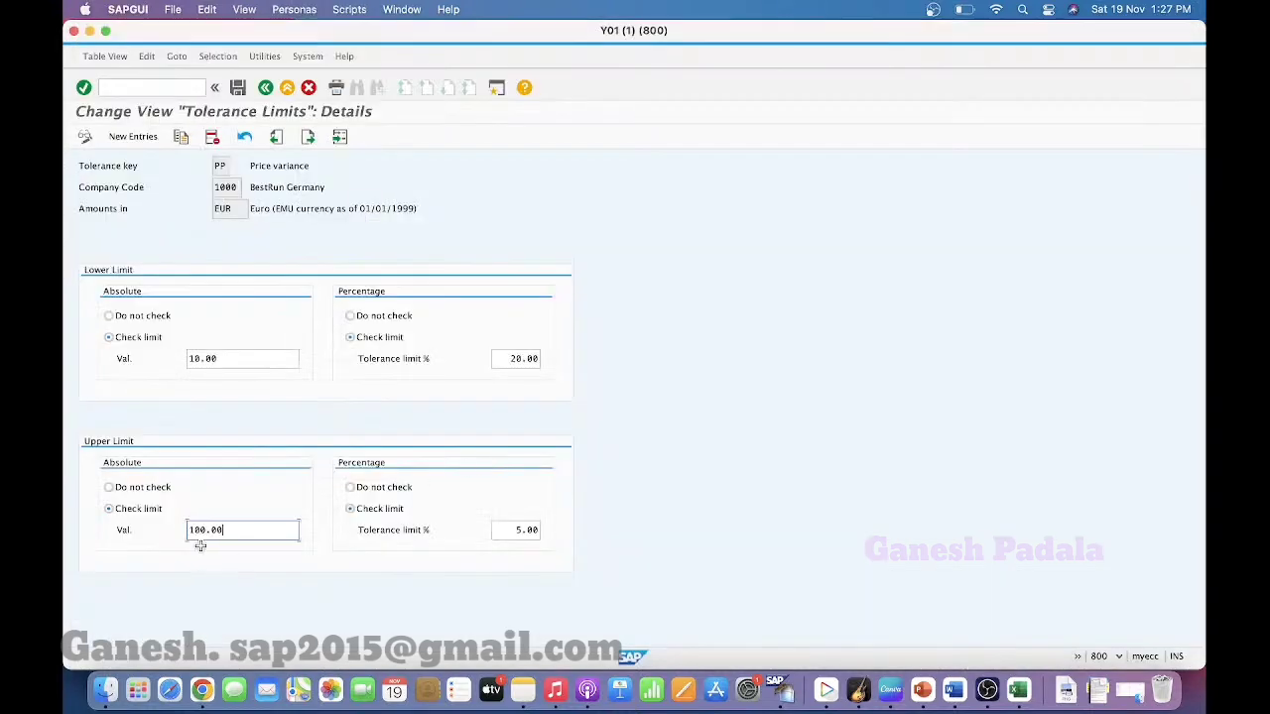
key(super+Tab)
key(Right)
text(100 eu)
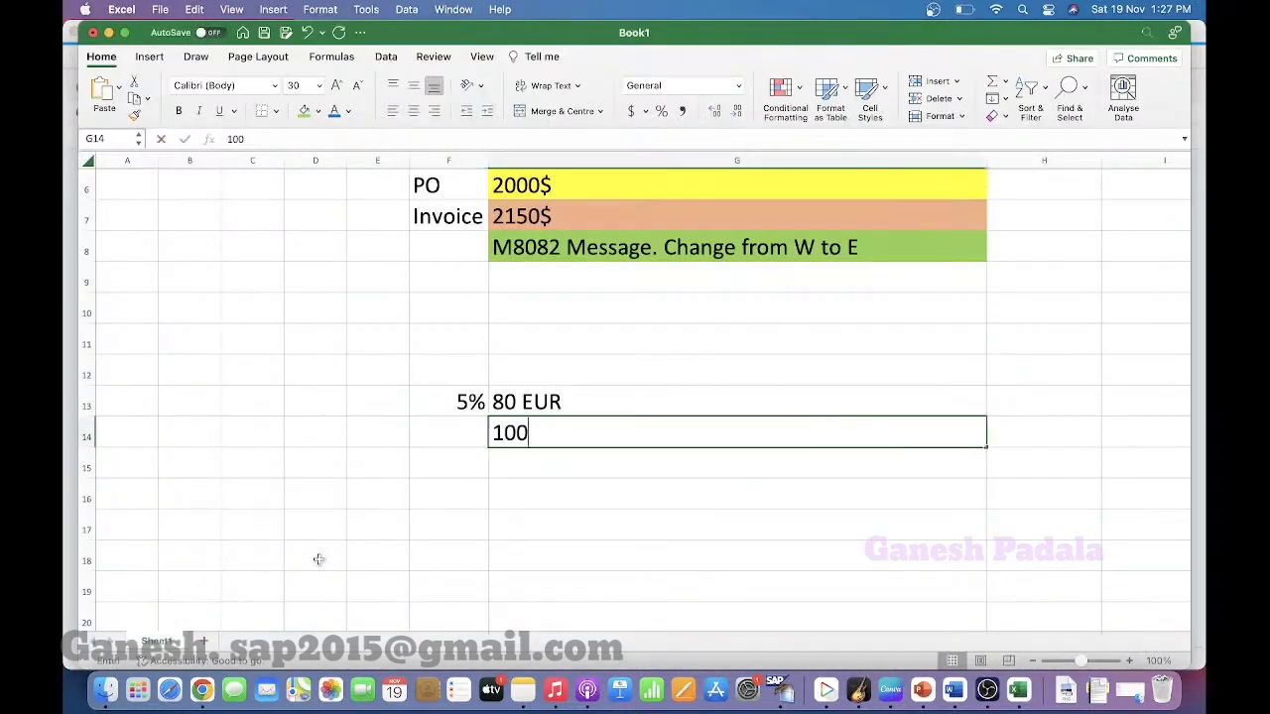
key(BackSpace)
key(BackSpace)
text(EUR)
key(Return)
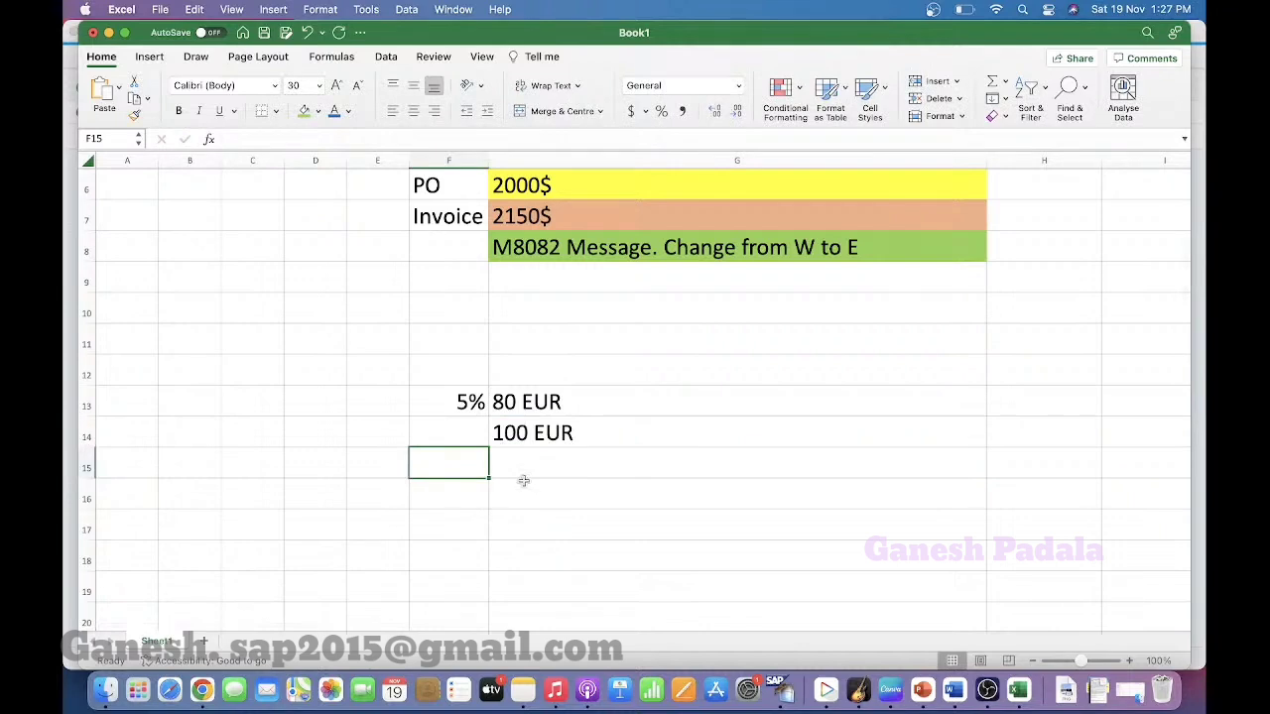
Copy the PO and Invoice rows (F6:G7) and paste them at row 16.
click(427, 184)
drag(427, 185, 546, 212)
key(super+c)
click(453, 490)
key(super+v)
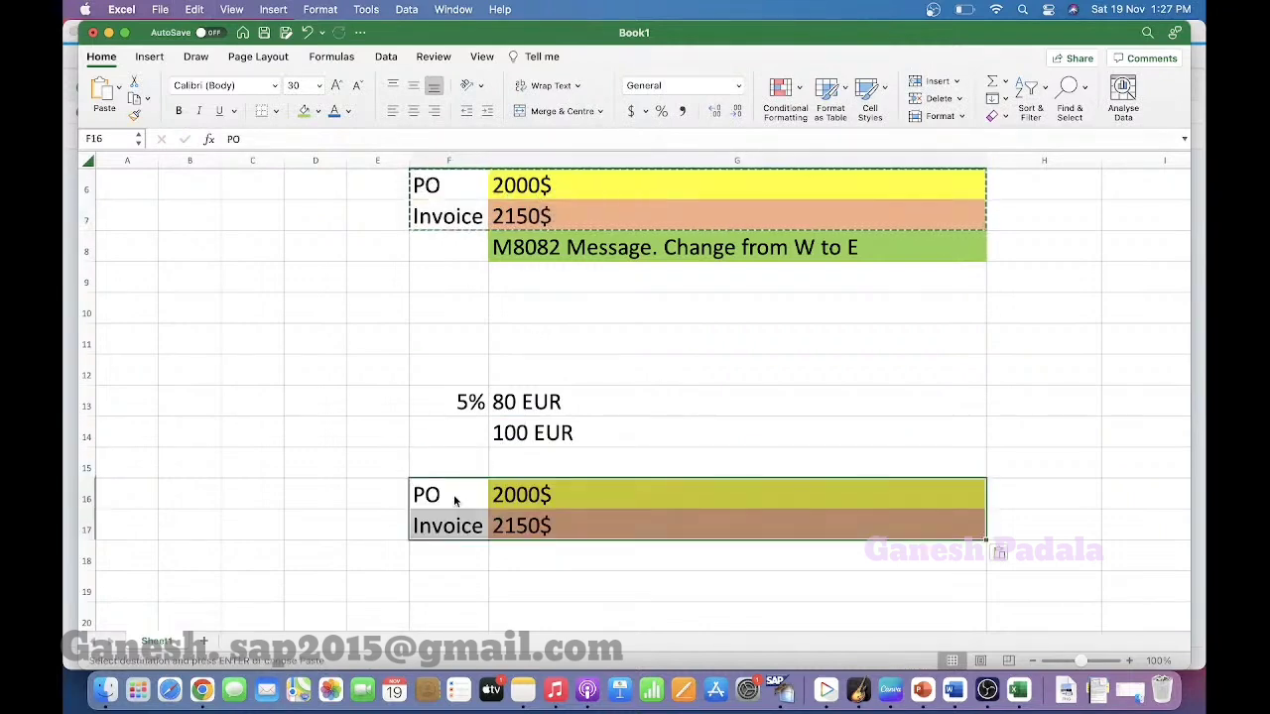
Change the pasted invoice amount to 2090$ and highlight the 5%, 80 EUR and 100 EUR notes.
click(562, 496)
click(507, 528)
text(20)
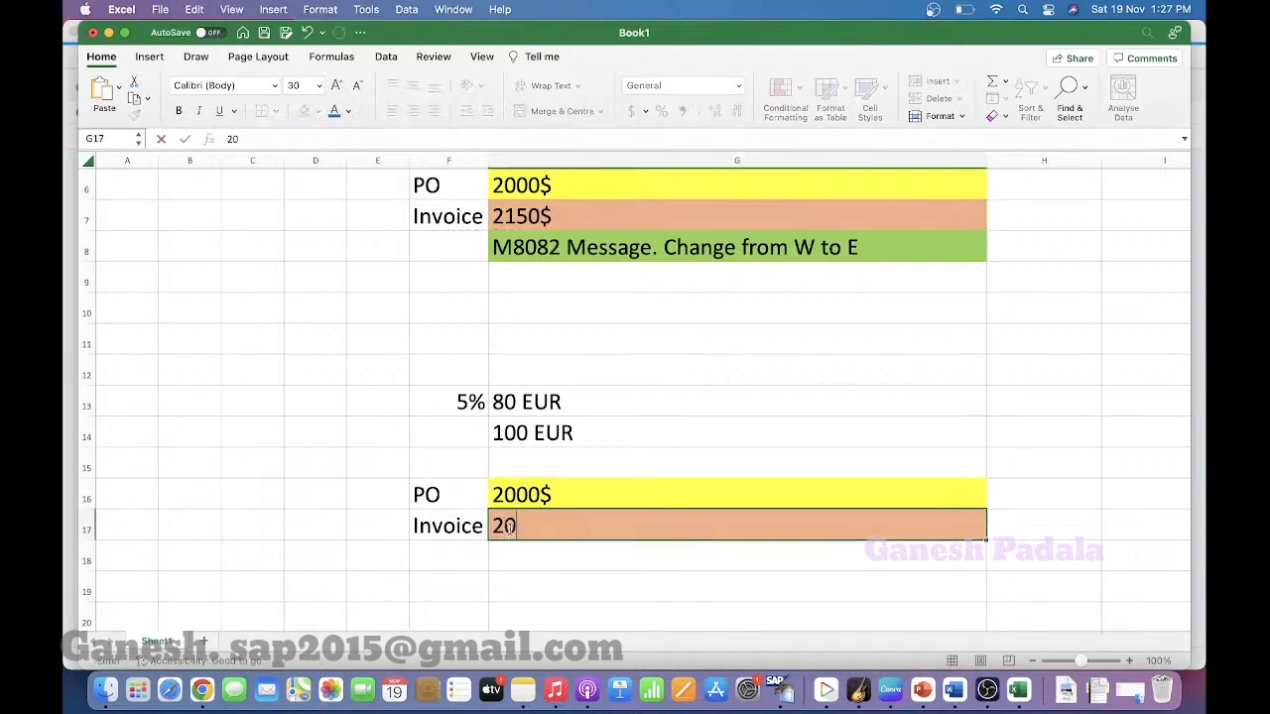
text(90$)
key(Return)
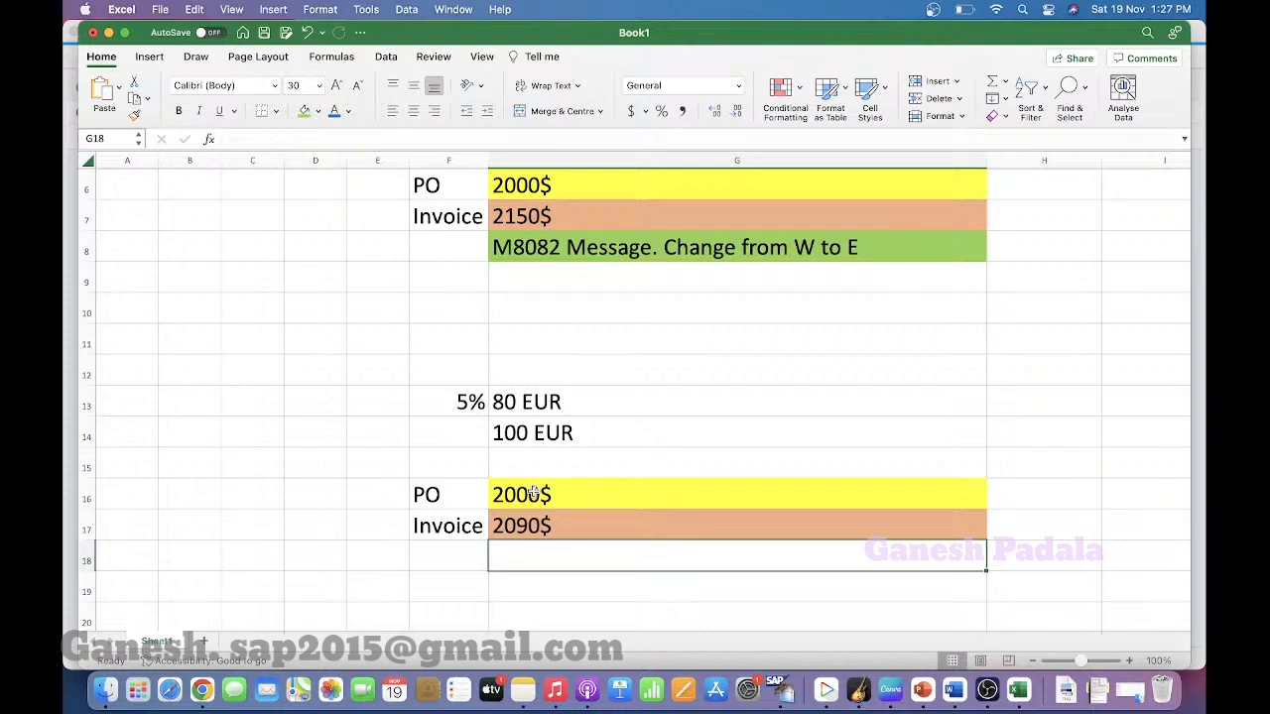
drag(472, 392, 574, 425)
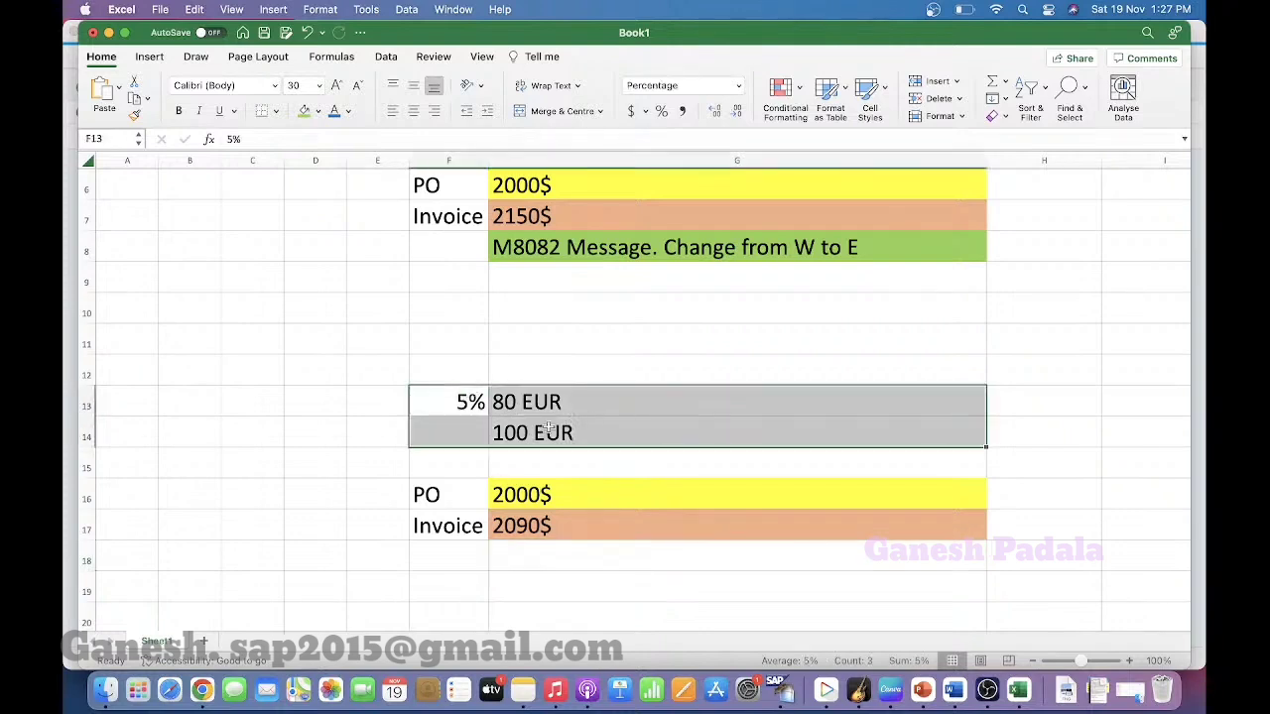
Point out the 5% and 100 EUR limits, then change the lower PO amount to 1600$.
click(475, 404)
click(525, 436)
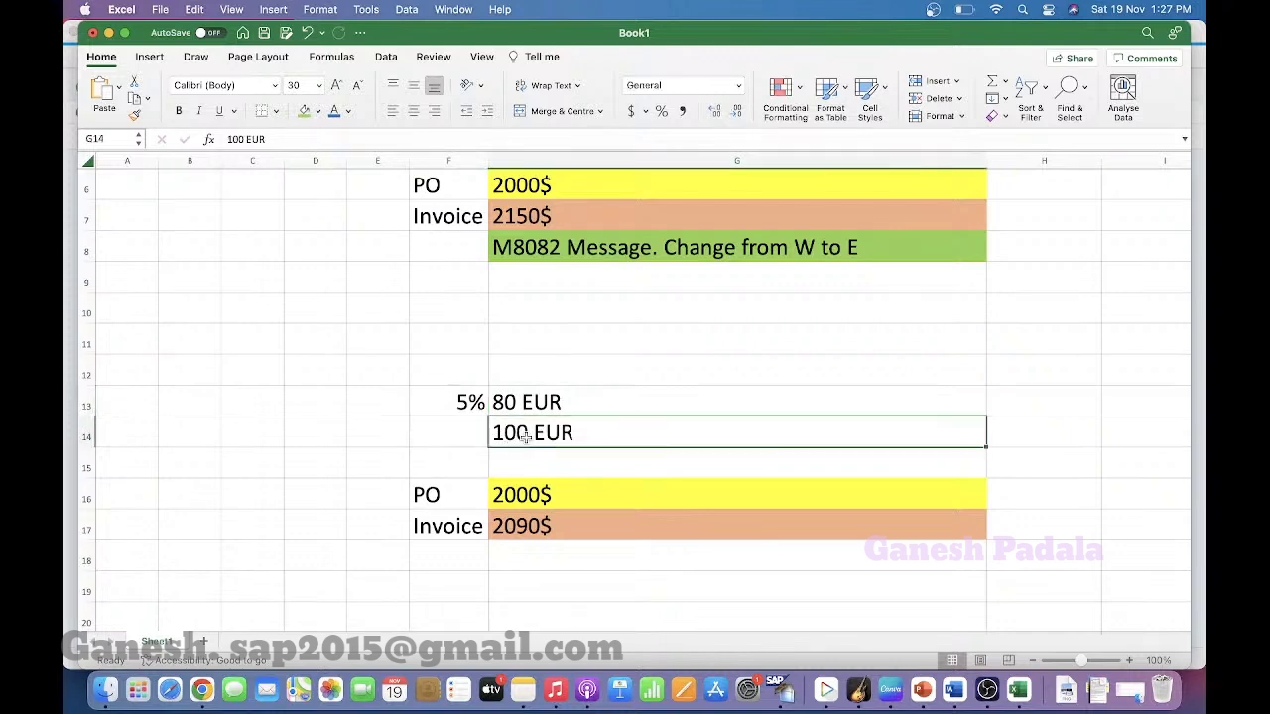
click(469, 407)
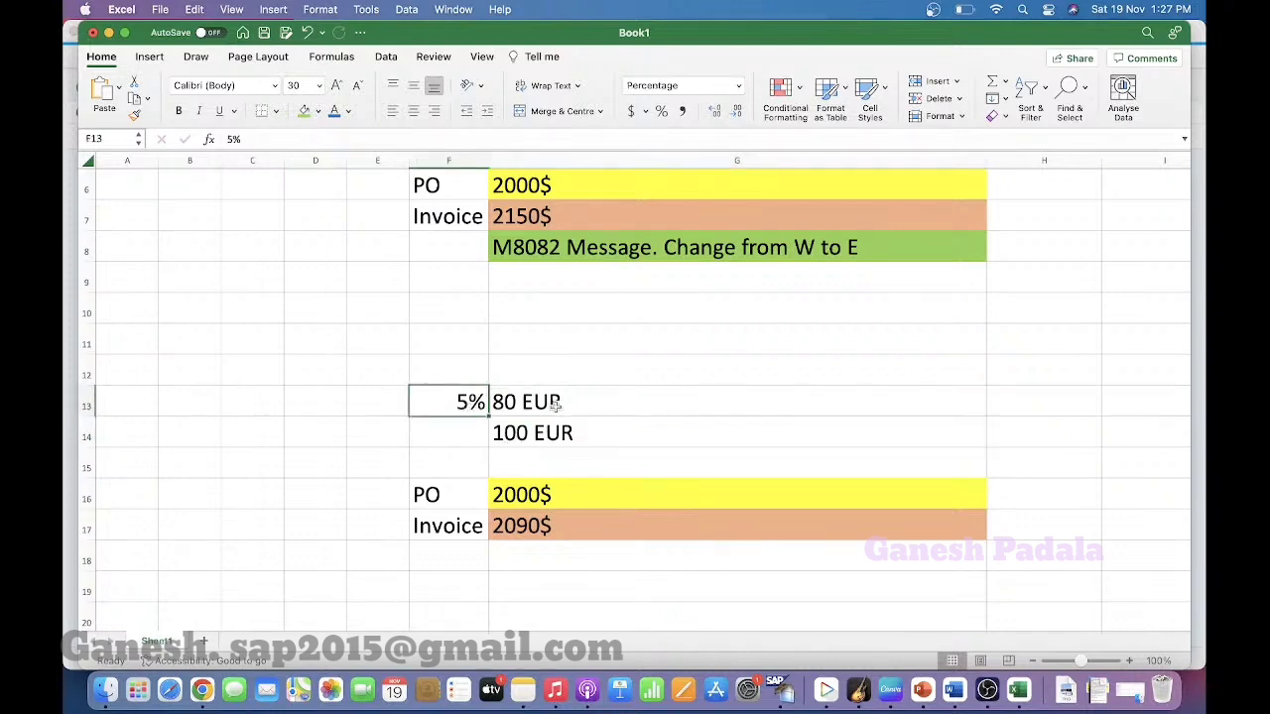
click(513, 496)
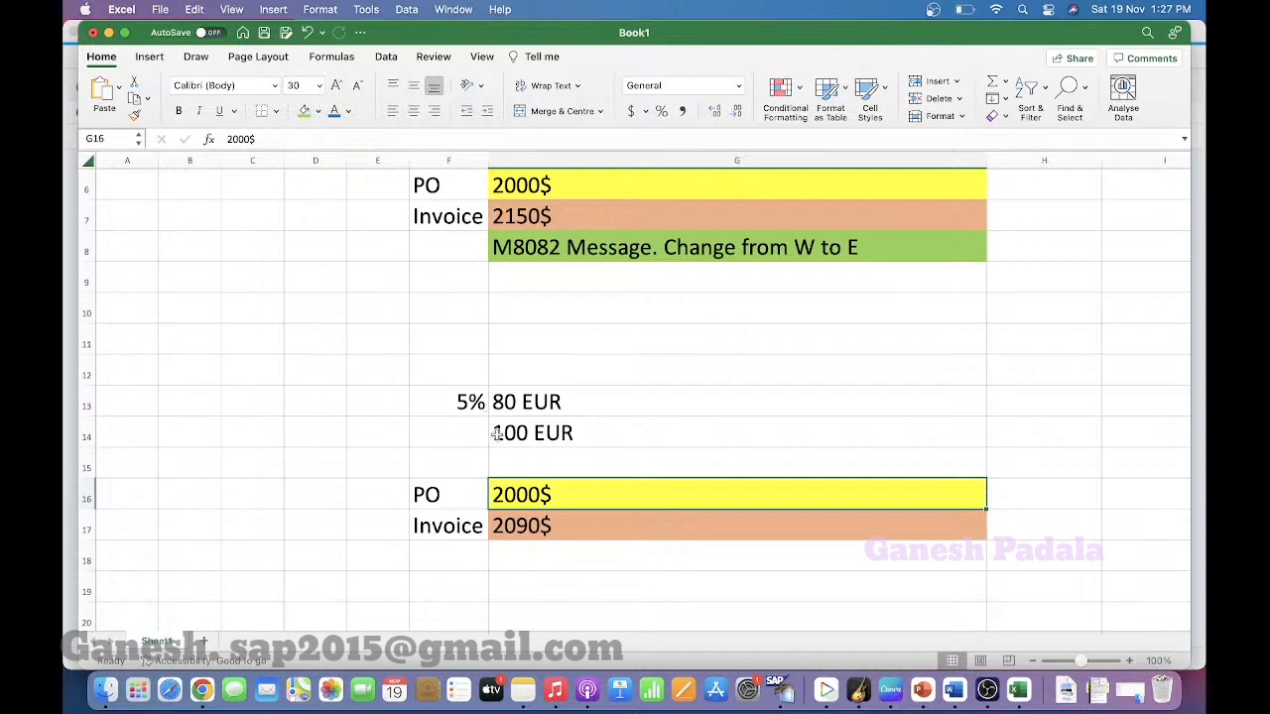
double_click(515, 494)
key(BackSpace)
key(BackSpace)
text(16)
key(Return)
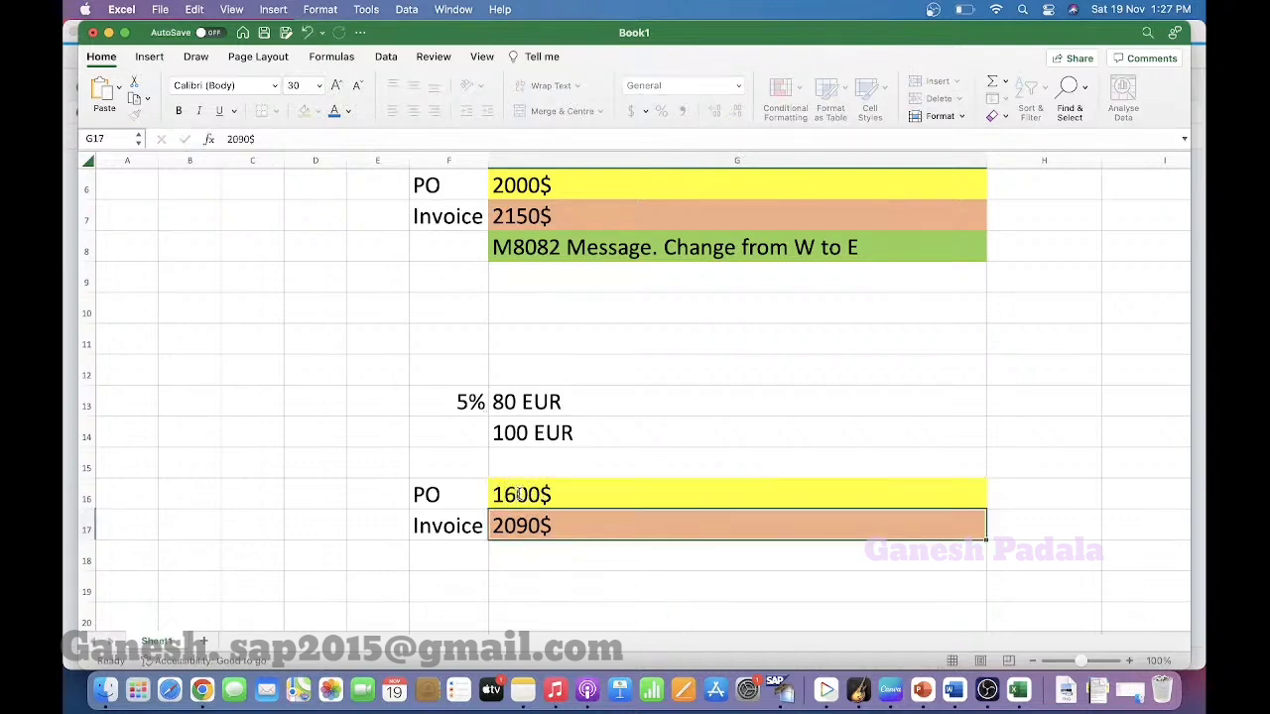
Change the lower invoice amount from 2090$ to 1690$.
double_click(511, 525)
key(BackSpace)
key(BackSpace)
text(16)
key(Return)
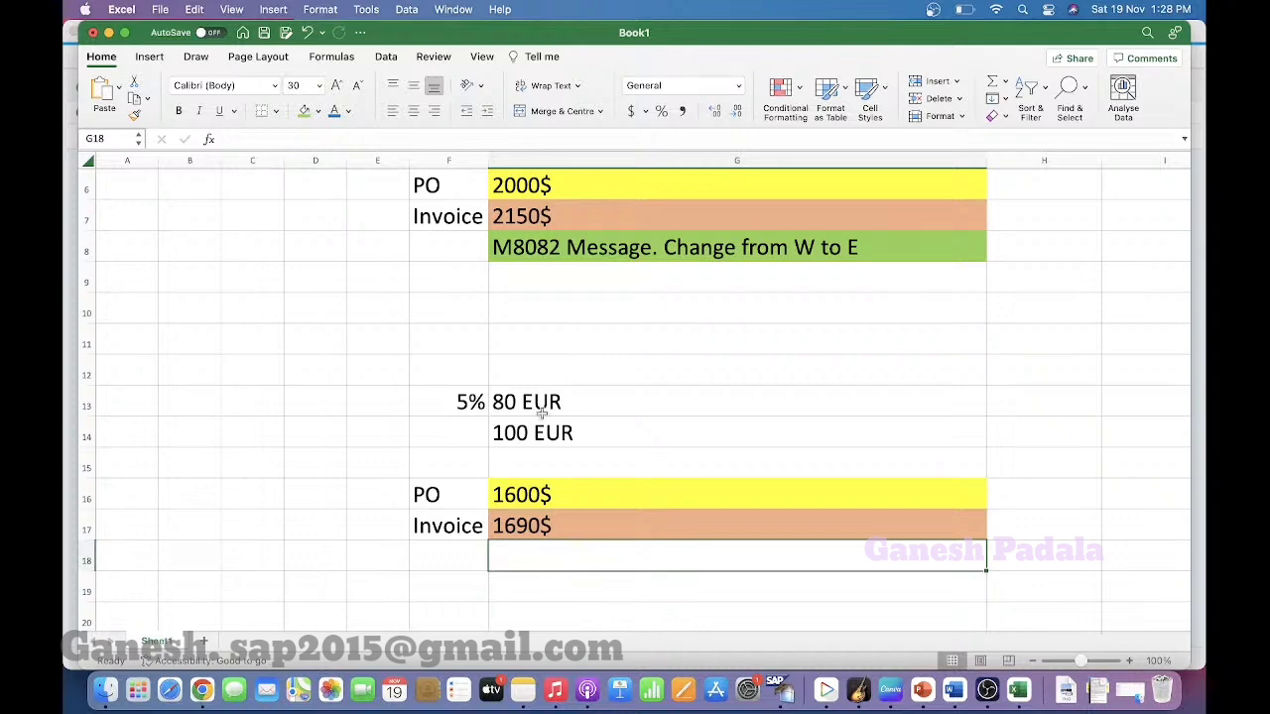
Relate the 1600$ PO to the 5% tolerance and 100 EUR limit in the notes.
click(464, 402)
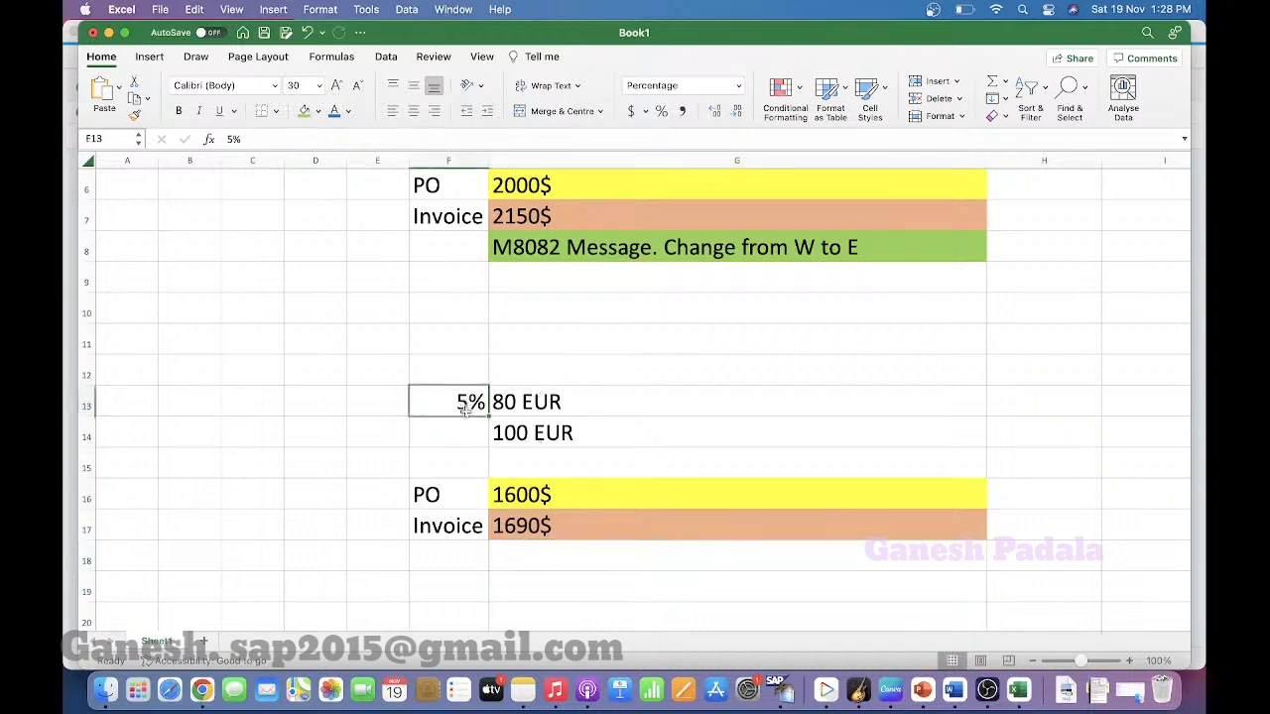
click(529, 498)
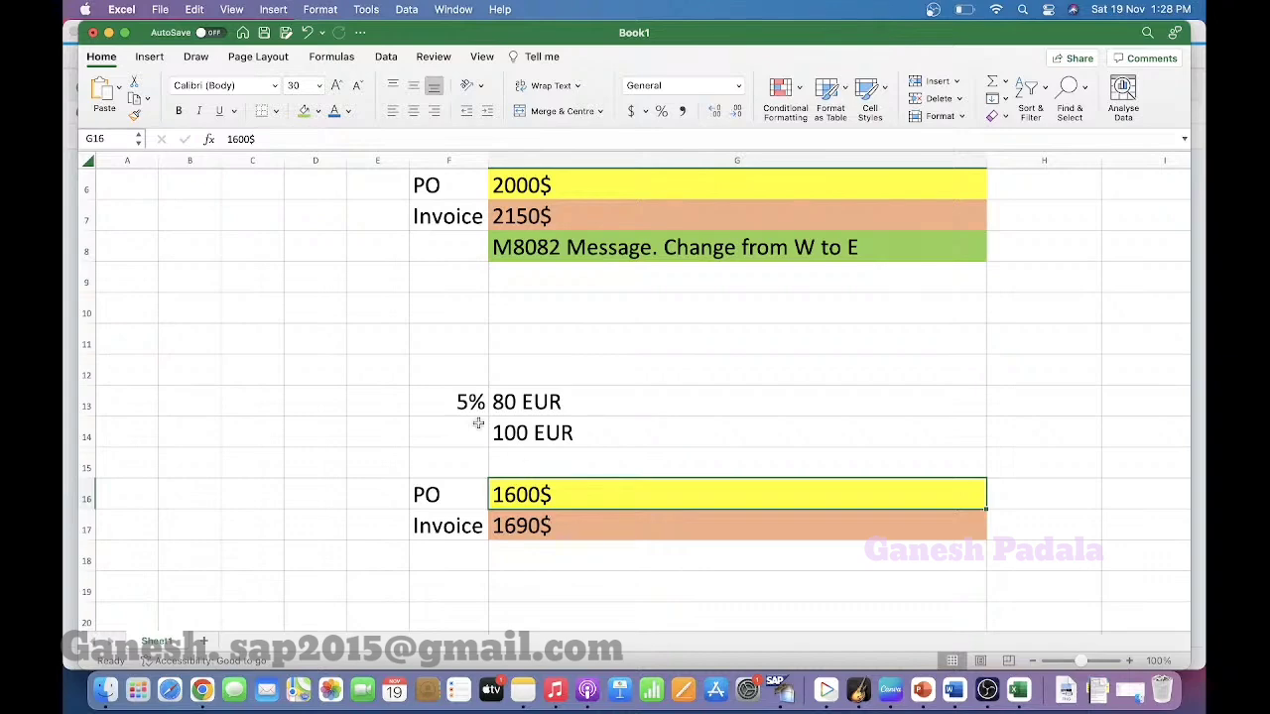
key(super+Tab)
key(super+Tab)
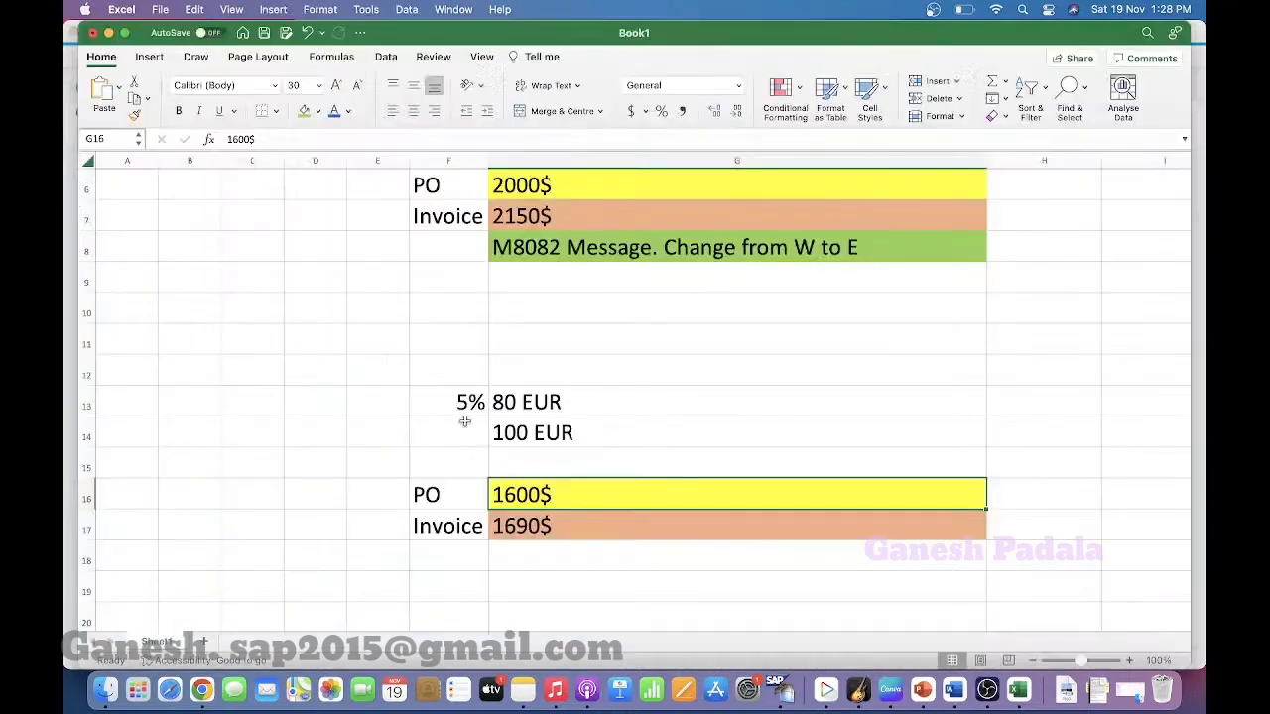
mouse_move(453, 414)
mouse_down()
mouse_move(454, 402)
mouse_move(496, 402)
mouse_move(459, 401)
mouse_up()
click(516, 434)
click(459, 402)
click(538, 436)
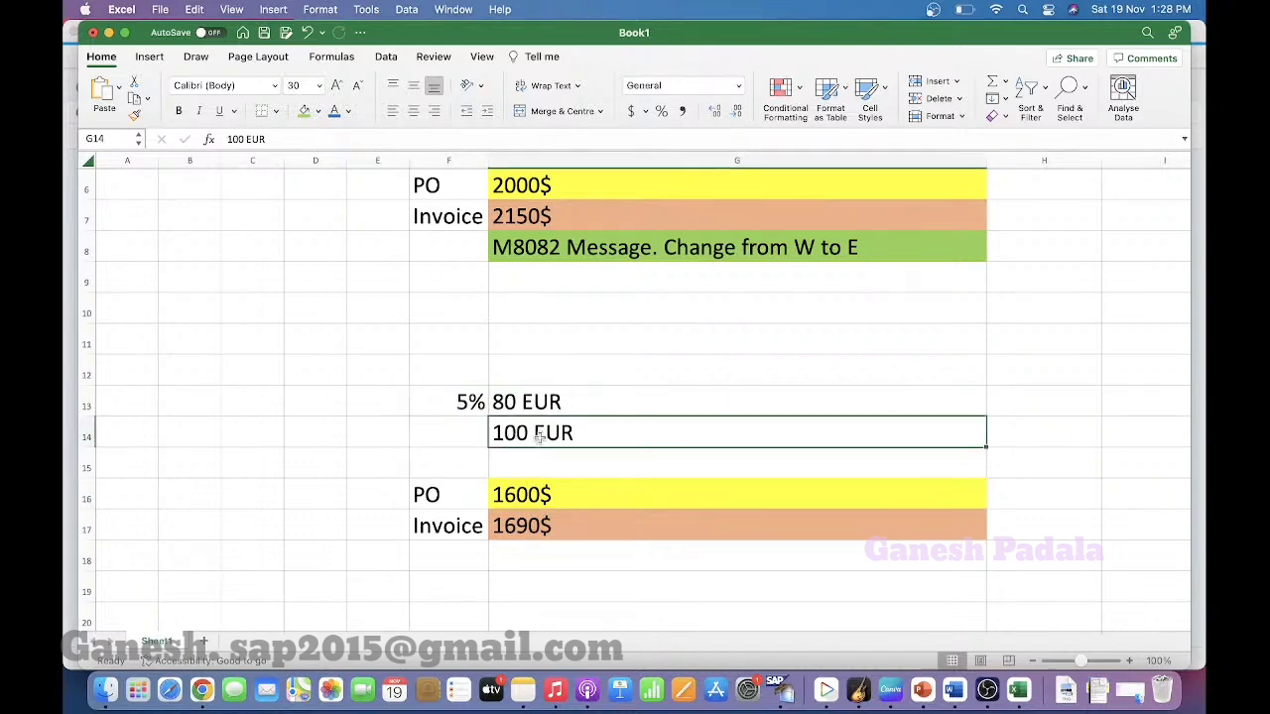
Compare SAP's 5% and 100.00 upper limits with the 1600$ PO and 1690$ invoice.
key(super+Tab)
click(512, 531)
click(260, 528)
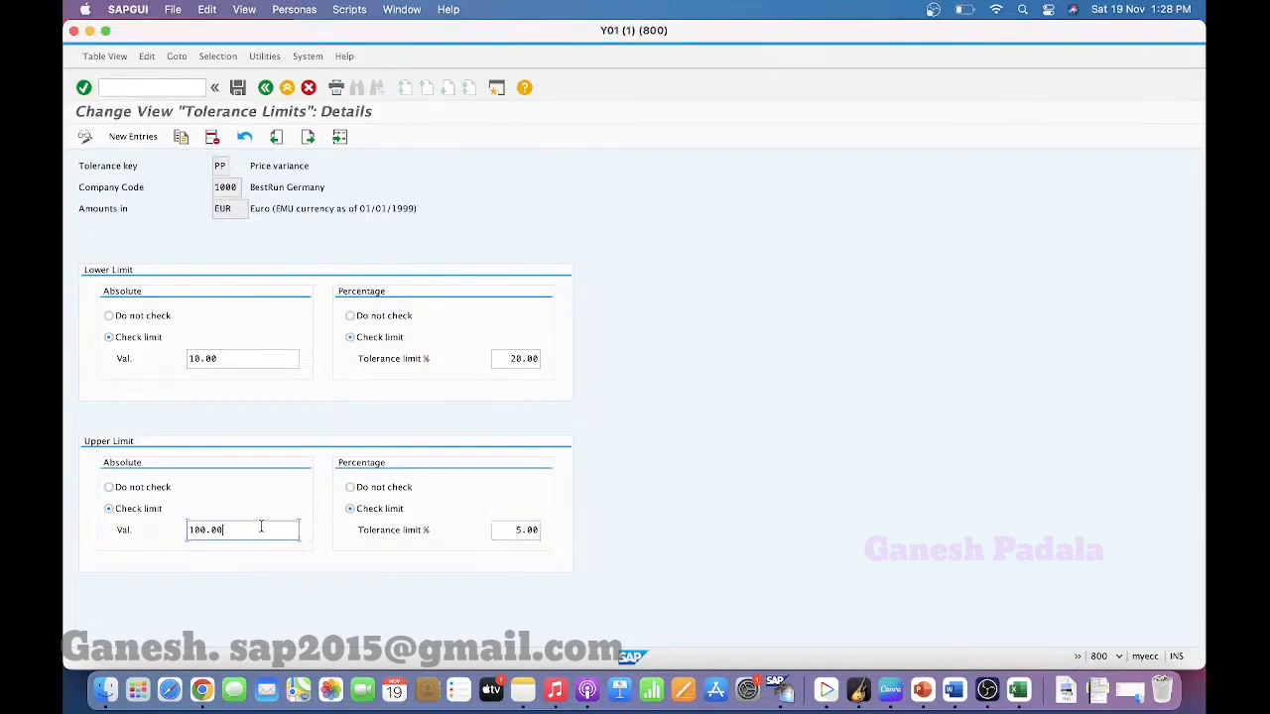
key(super+Tab)
click(515, 496)
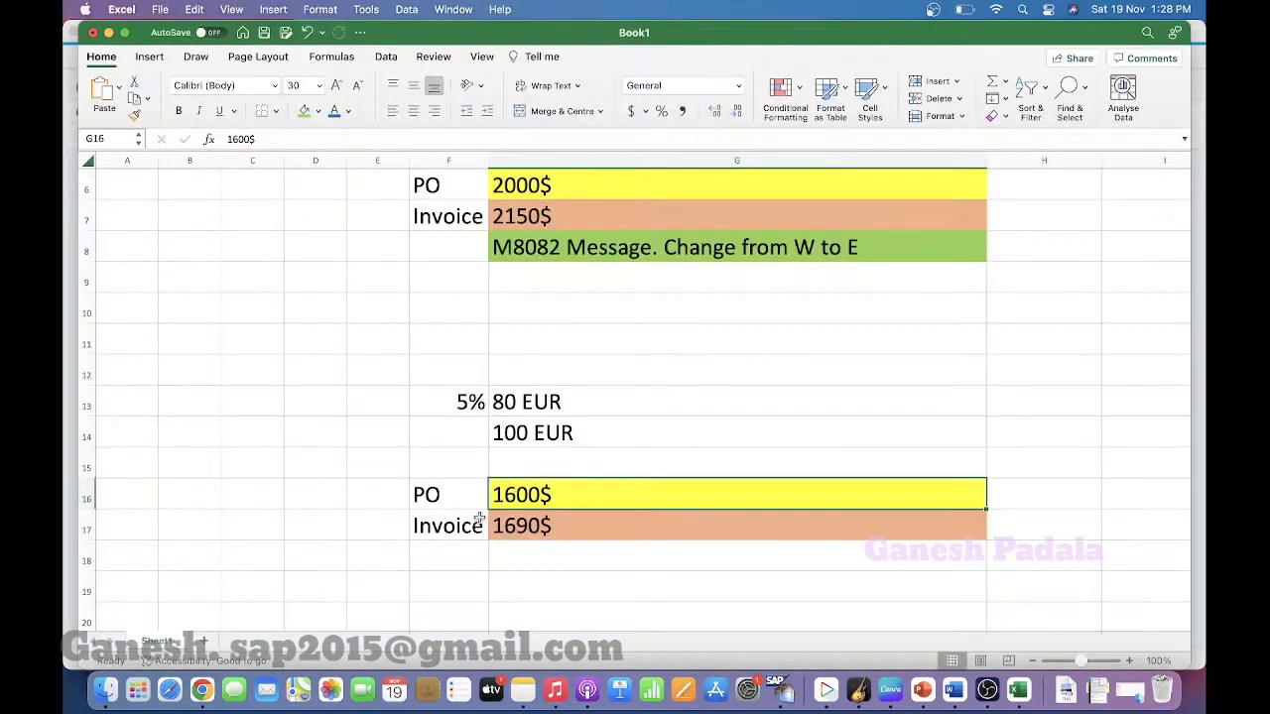
click(555, 526)
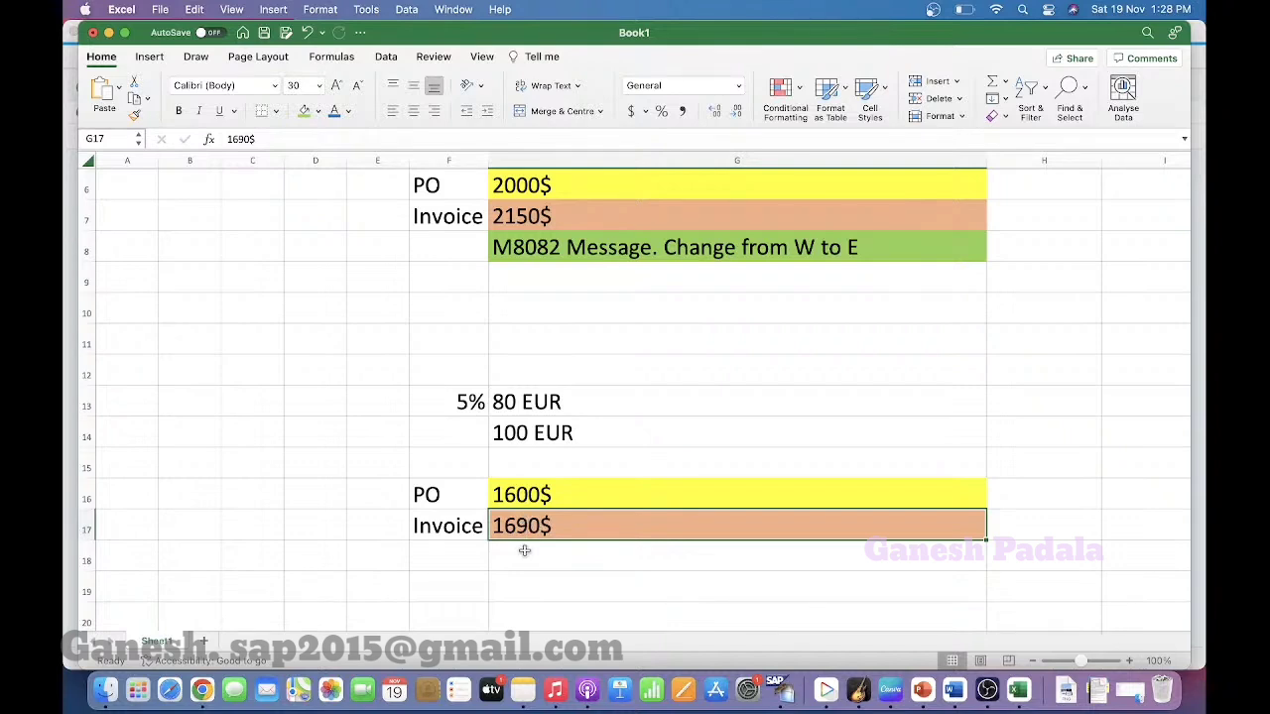
key(super+Tab)
key(super+Tab)
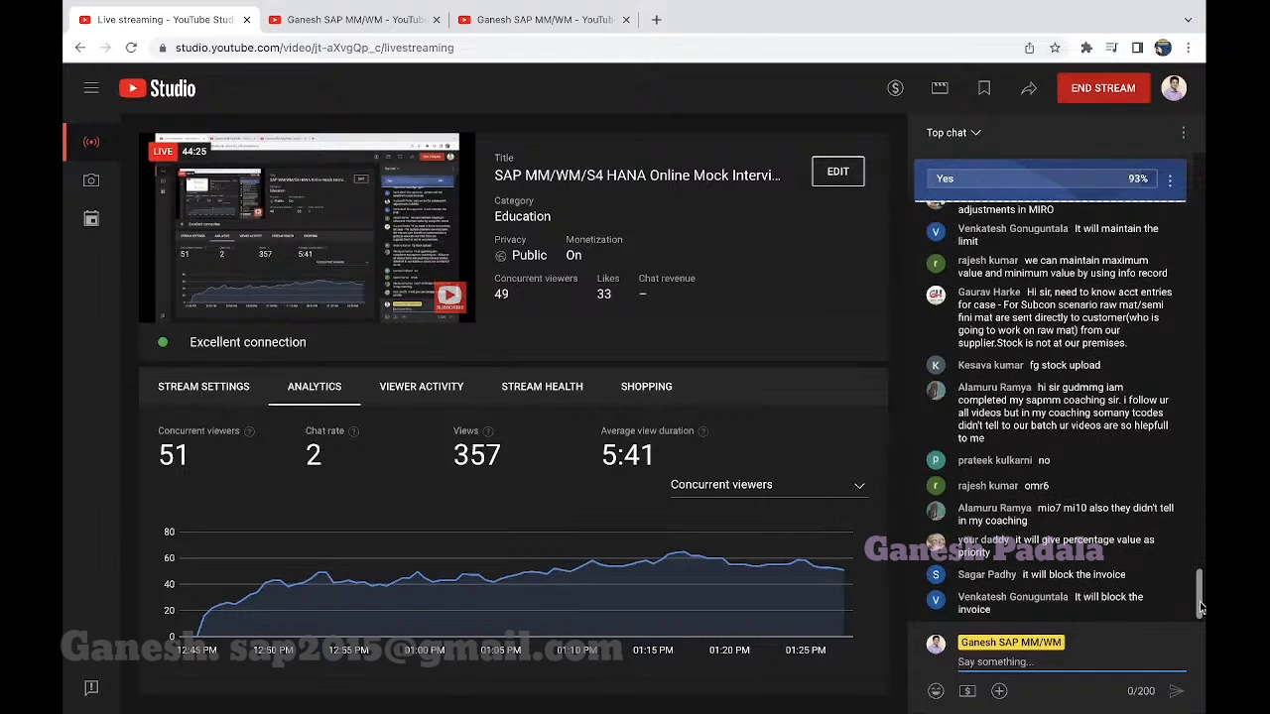
key(super+Tab)
click(543, 410)
click(562, 424)
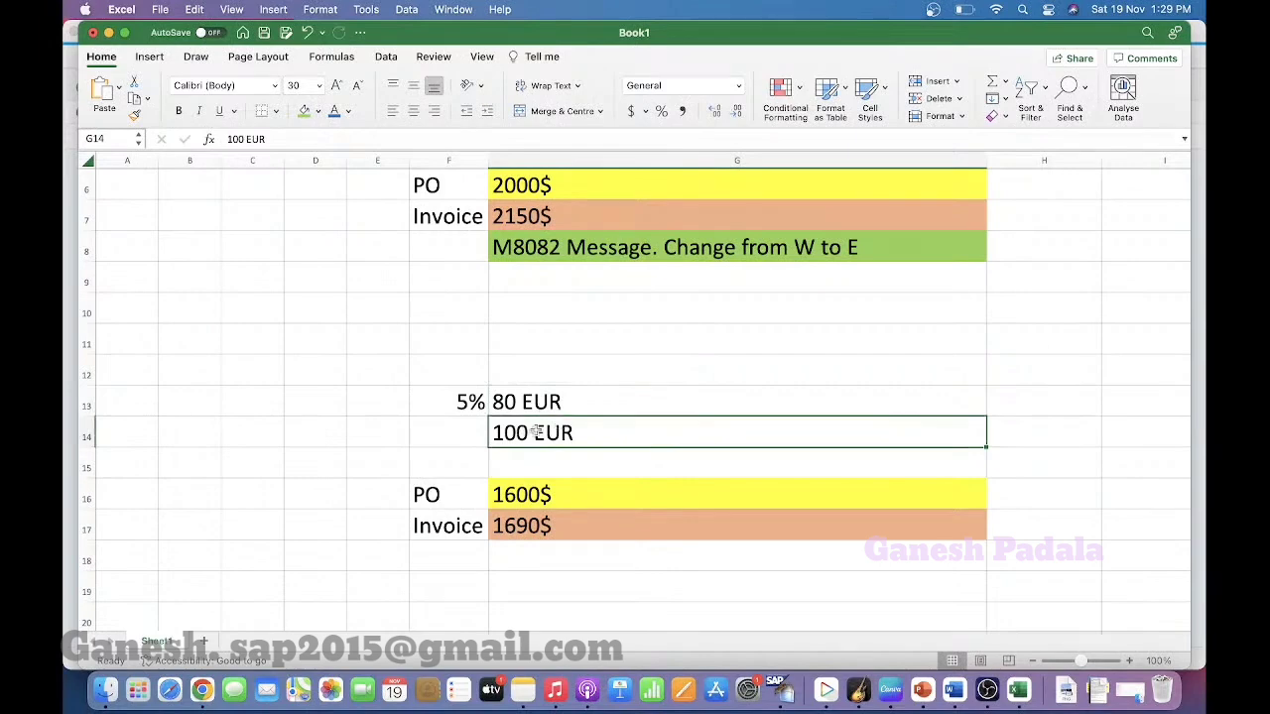
Change the lower PO and invoice amounts to 1600 EUR and 1690 EUR.
double_click(554, 493)
key(BackSpace)
text(EUR)
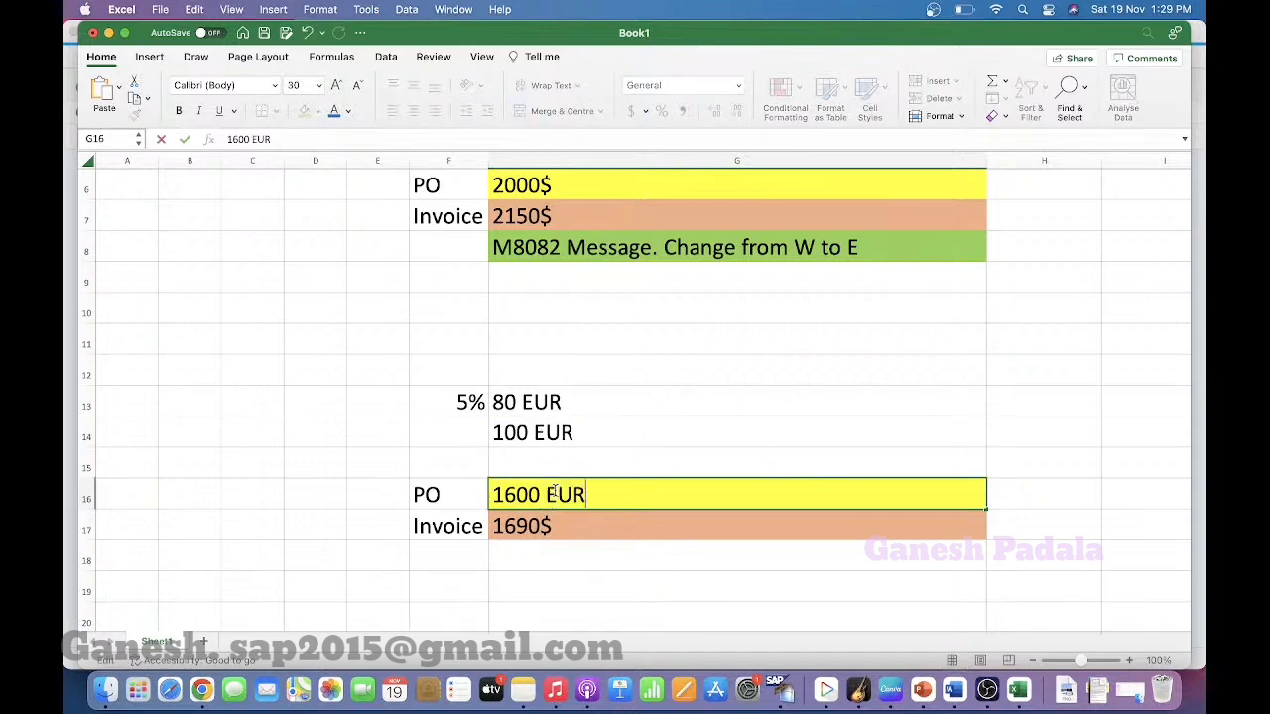
key(Return)
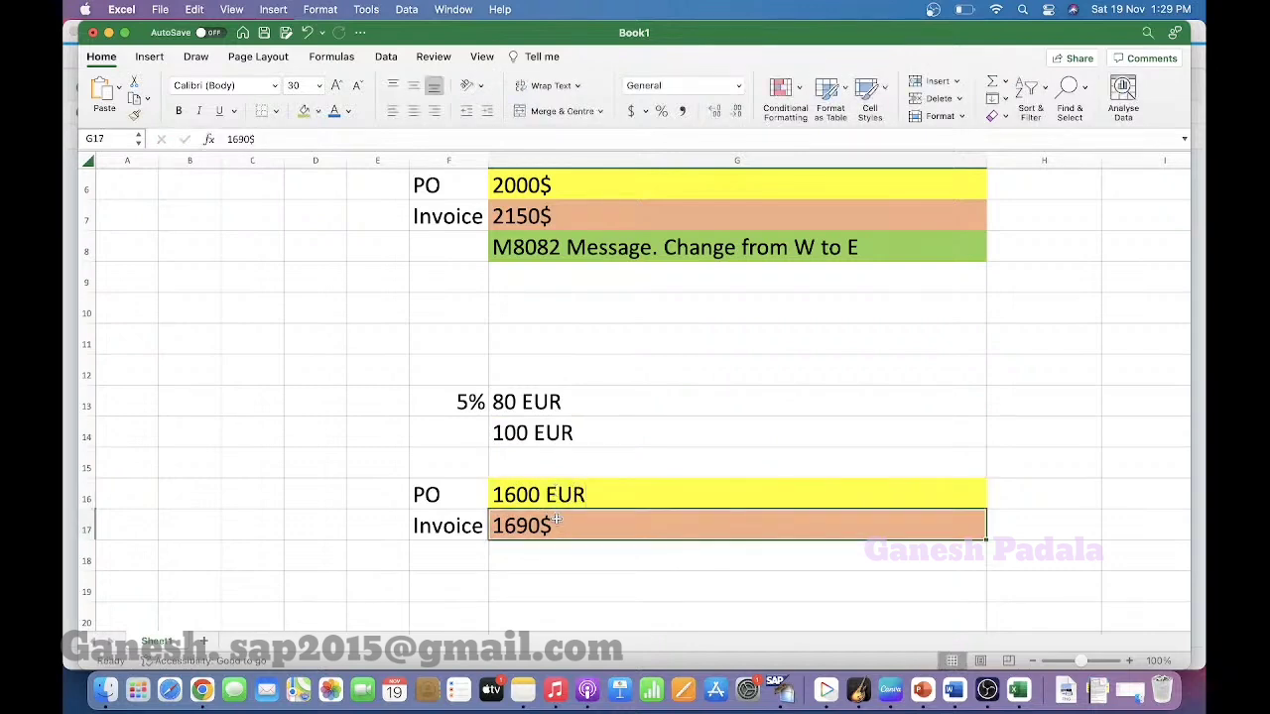
key(BackSpace)
text(EUR)
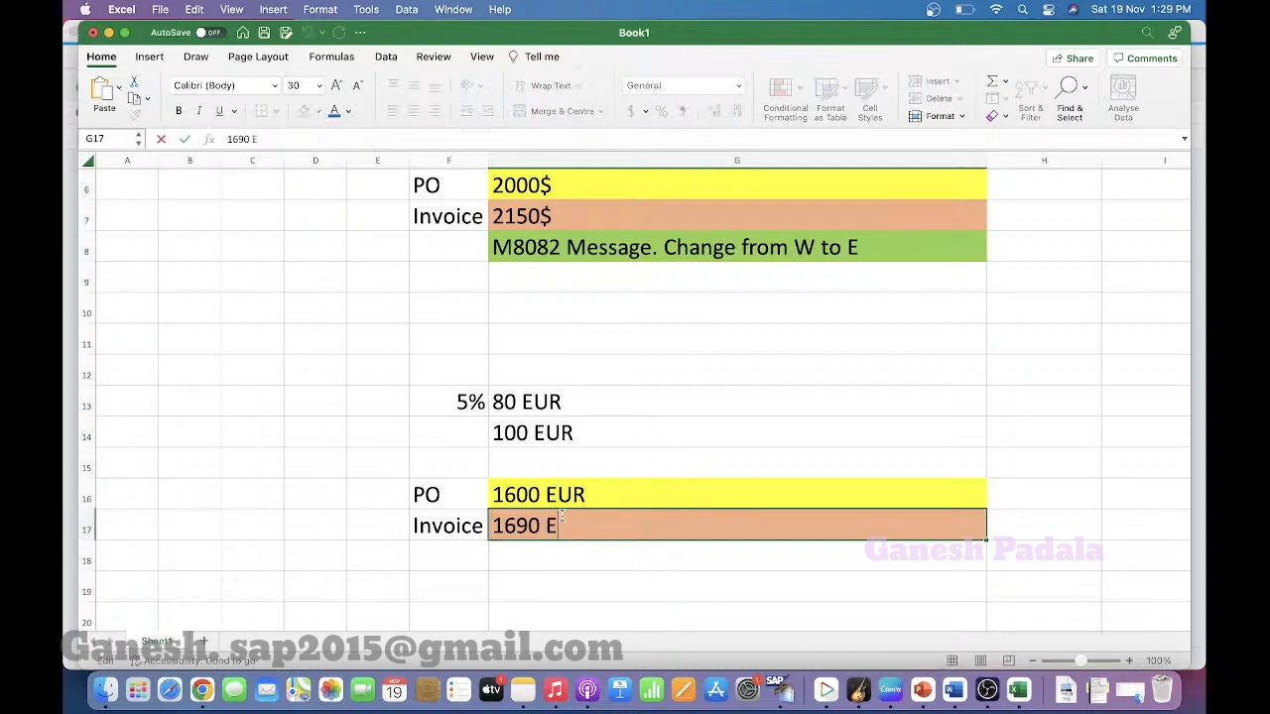
key(Return)
Relate the 1690 EUR invoice to the 100 EUR, 80 EUR and 5% limits, then return to YouTube Studio.
click(530, 524)
click(526, 432)
click(501, 402)
click(464, 405)
click(544, 525)
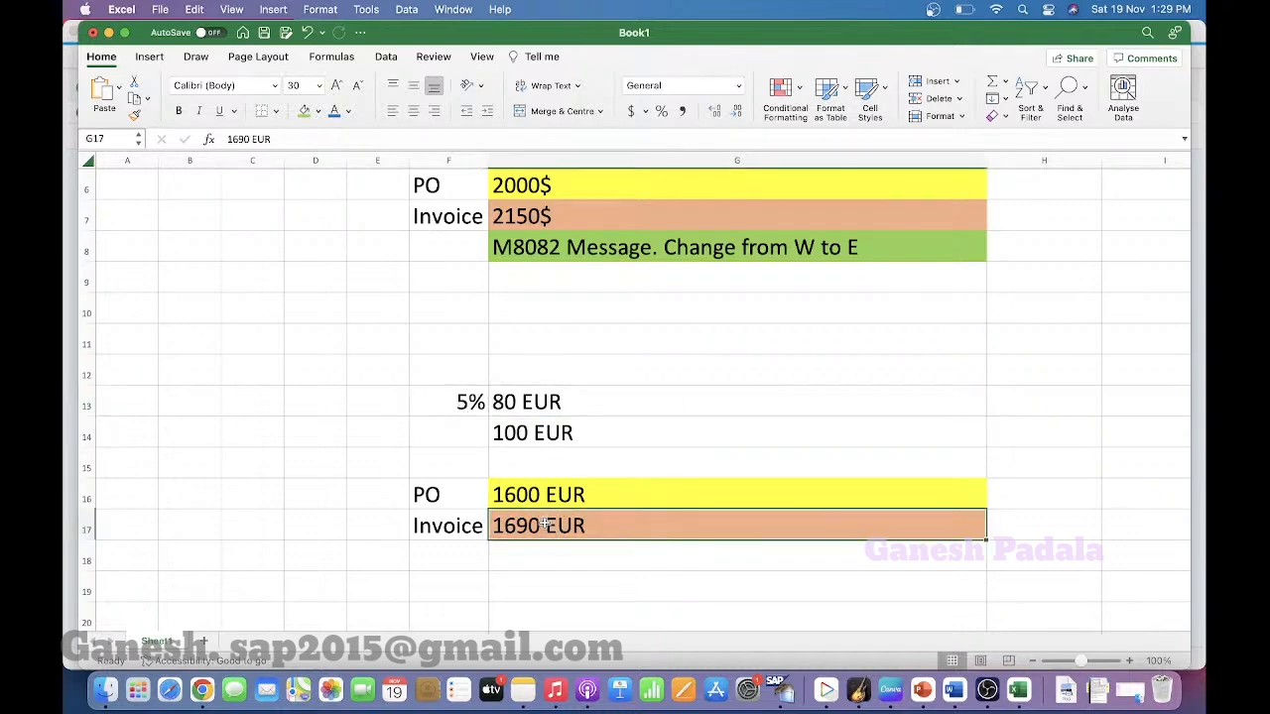
key(super+Tab)
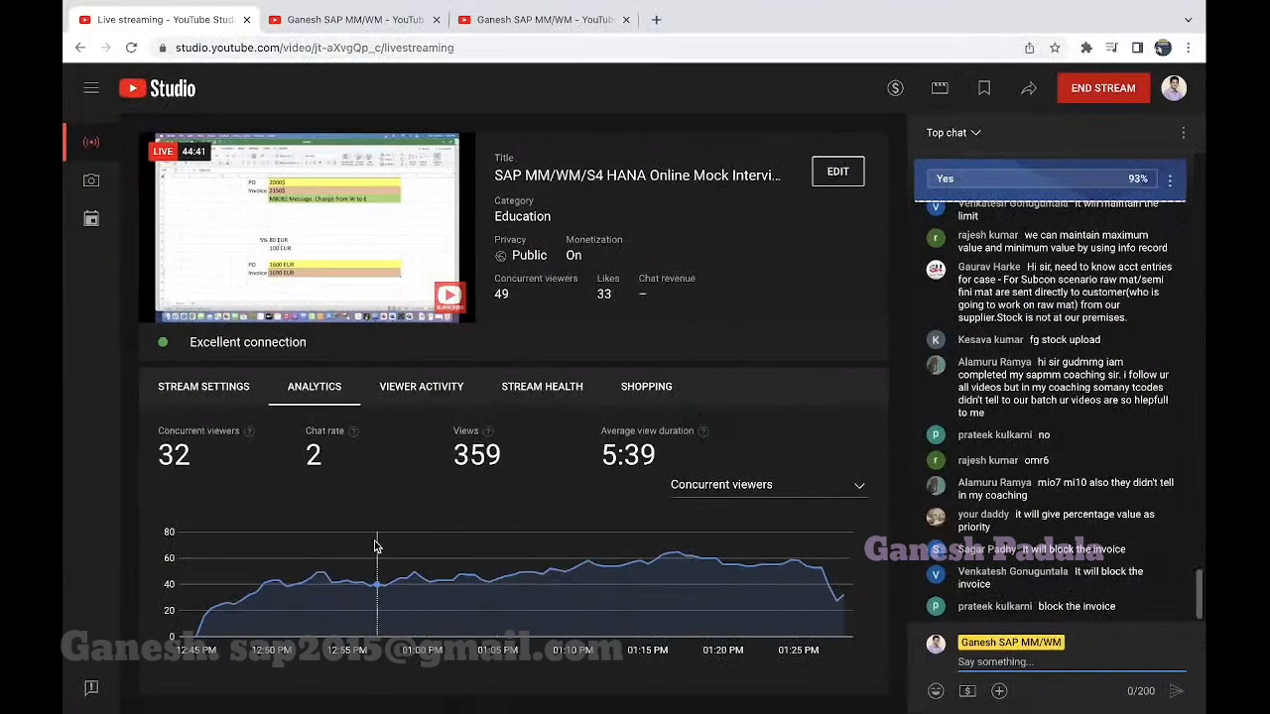
key(super+Tab)
key(super+Tab)
click(496, 530)
click(226, 530)
click(493, 530)
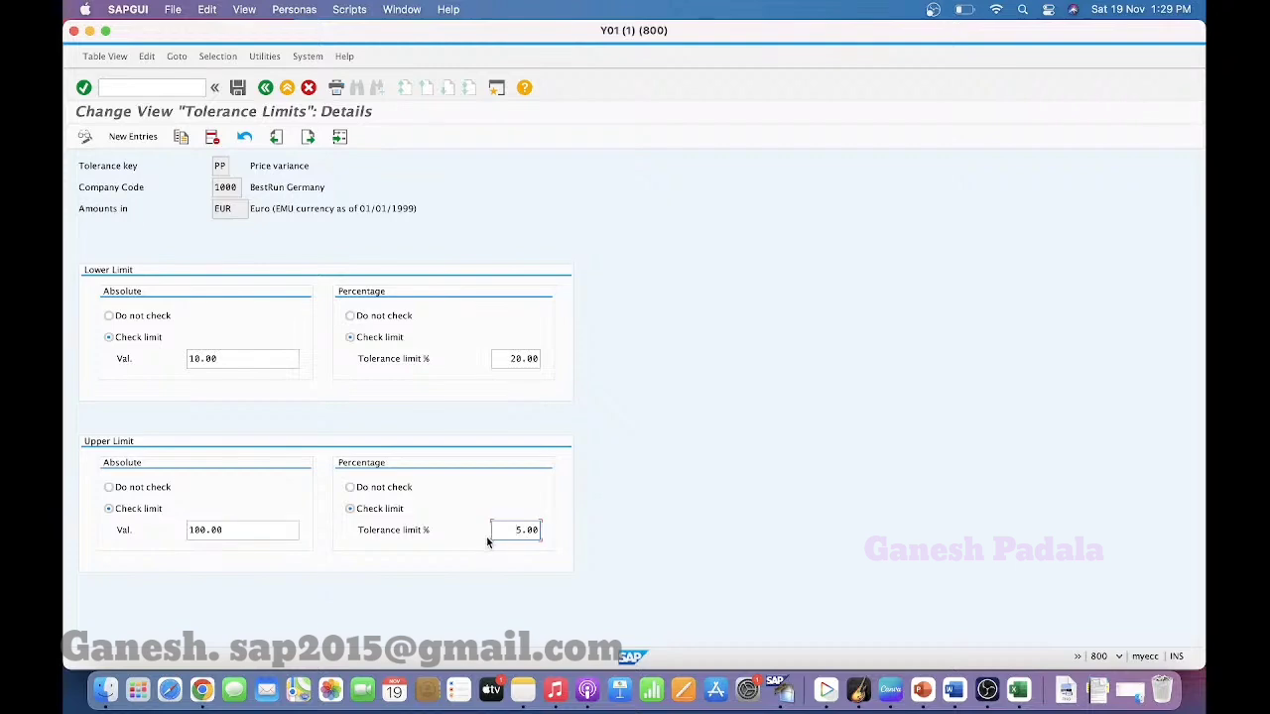
key(super+Tab)
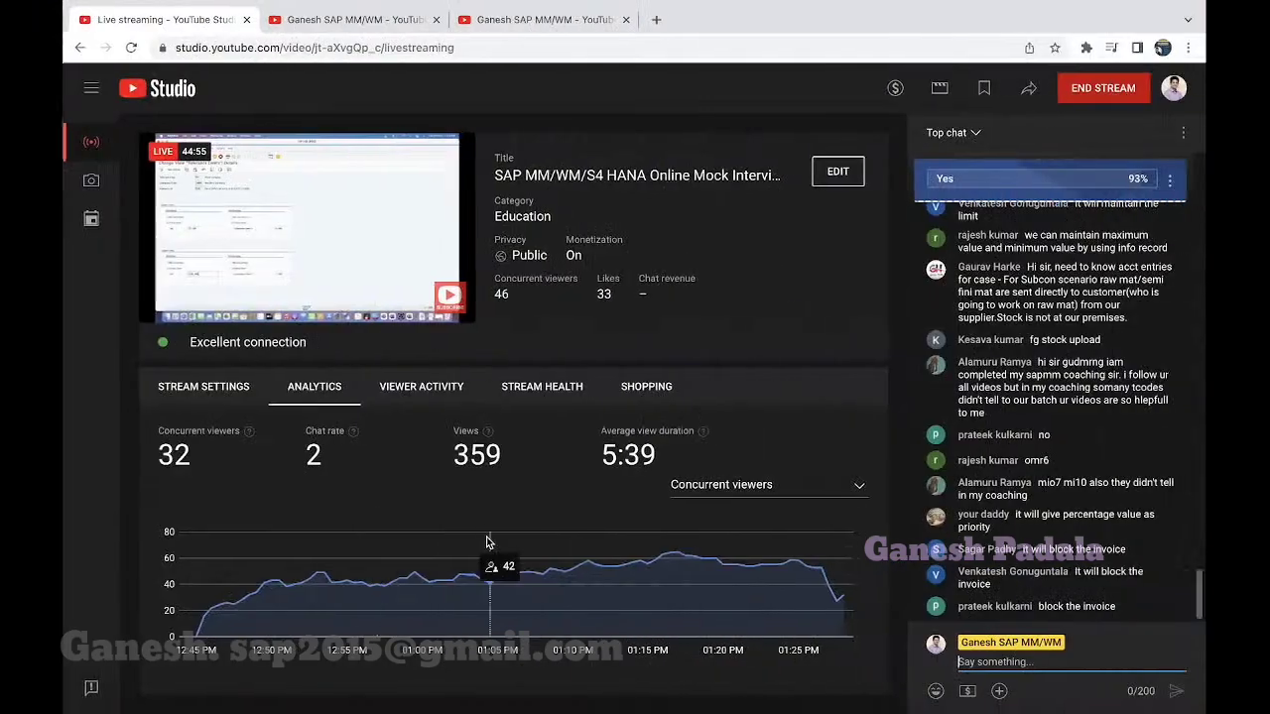
key(super+Tab)
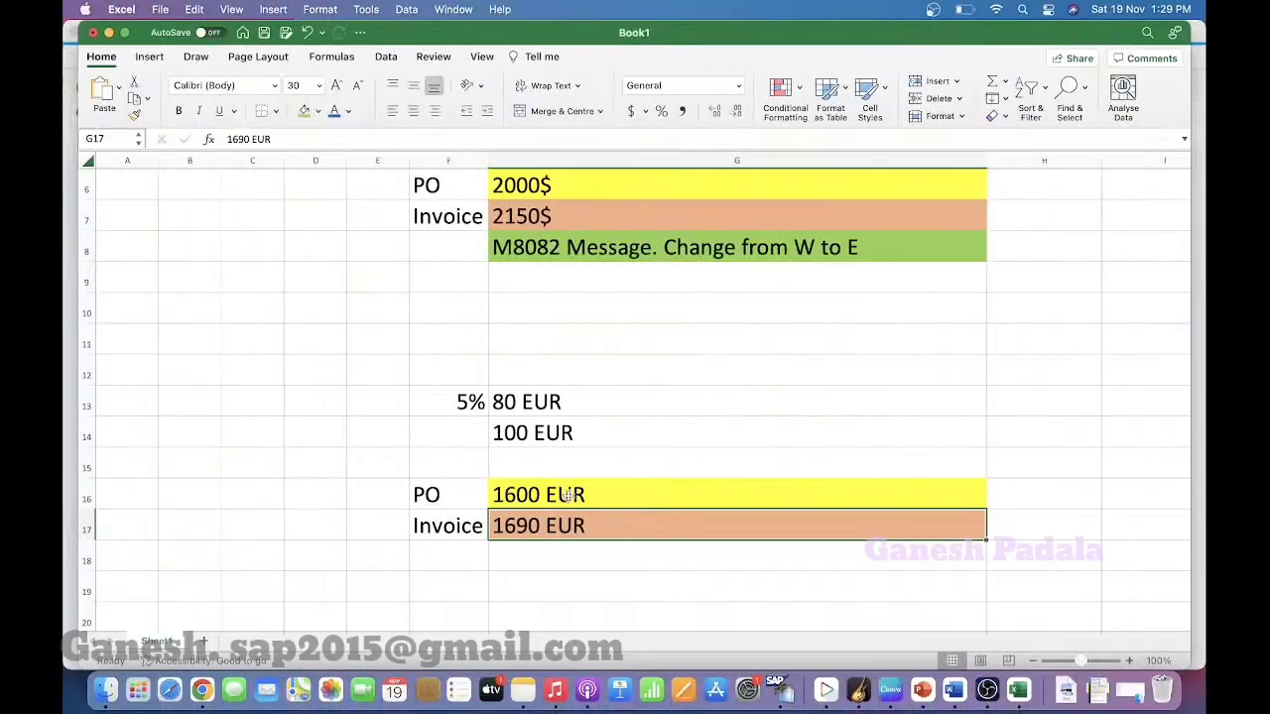
click(532, 405)
click(536, 532)
key(super+Tab)
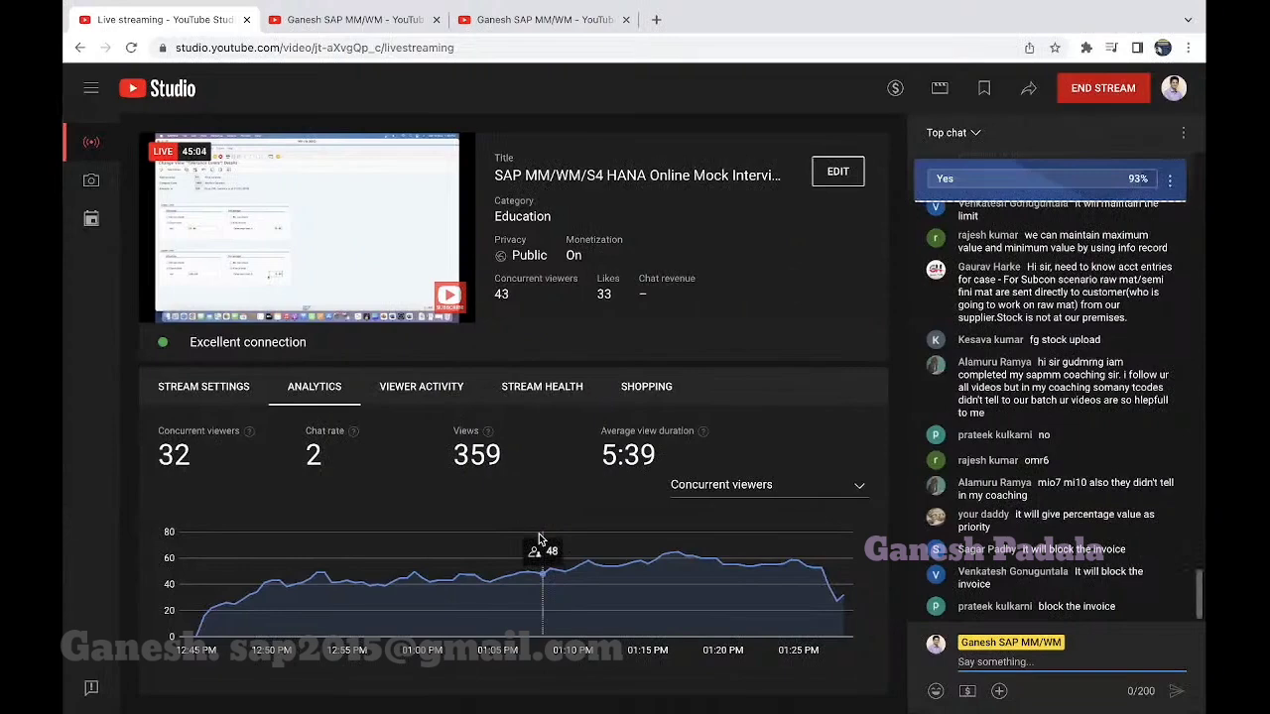